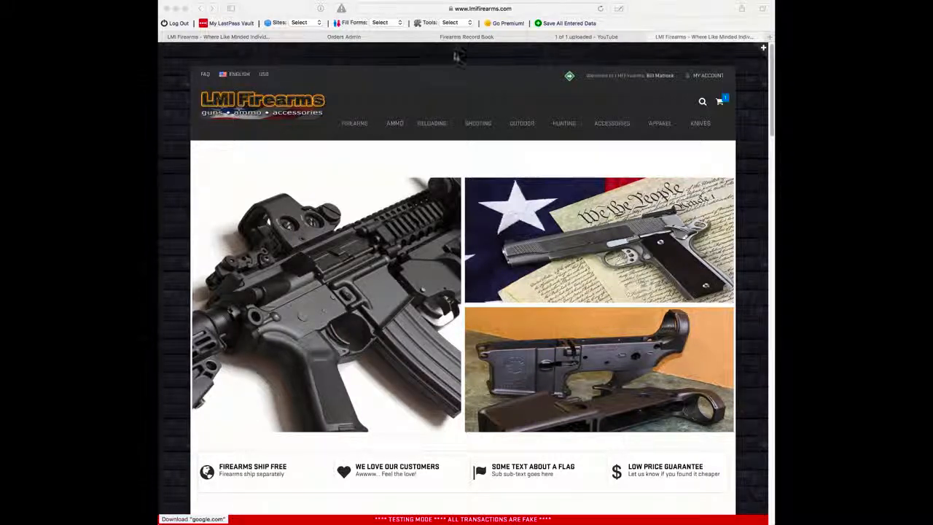
# Step: From the Orders Admin page, open Store Information and go to its Site Settings section
pyautogui.click(334, 39)
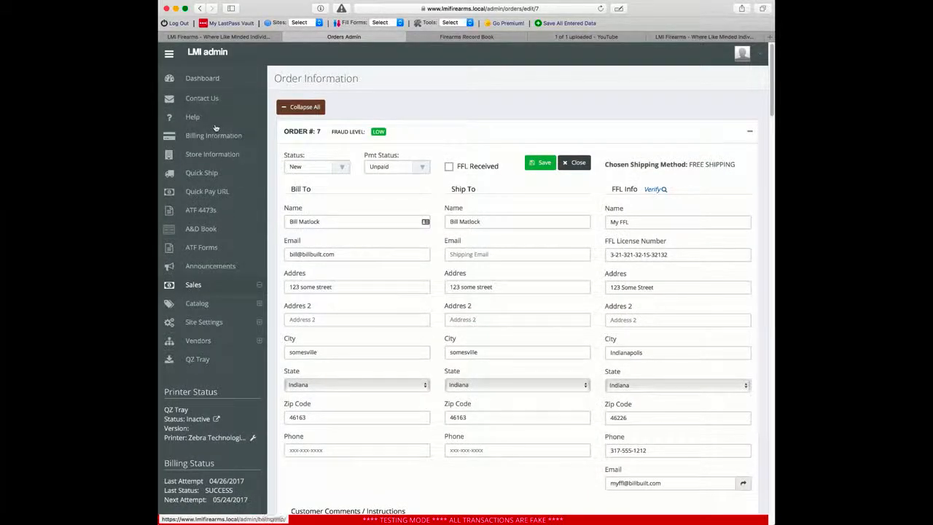
pyautogui.click(212, 155)
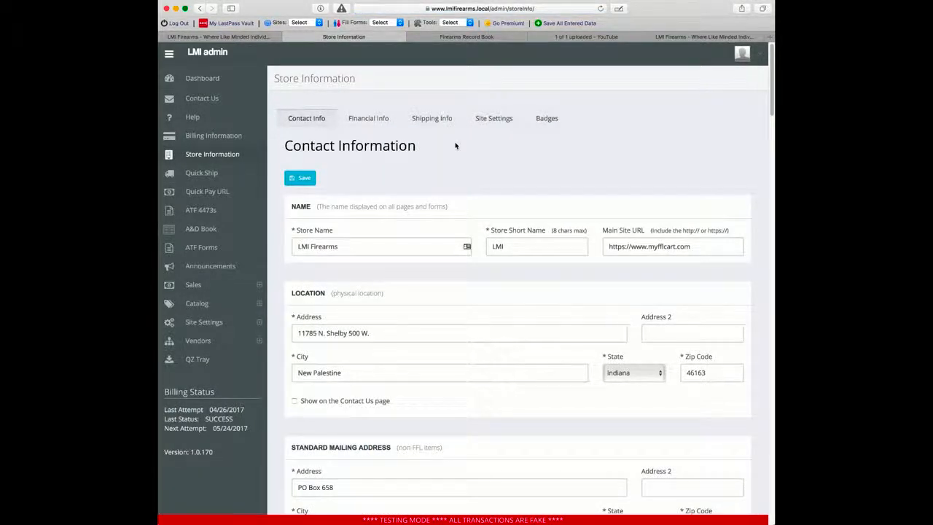
pyautogui.click(493, 118)
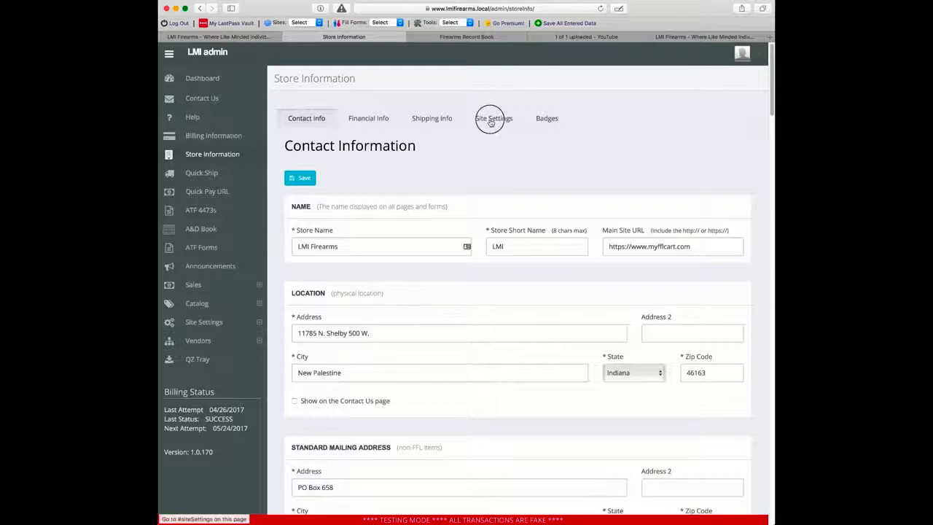
# Step: Scroll the Site Settings page to bring the ATF 4473 Kiosk section into view
pyautogui.scroll(-20, 277, 267)
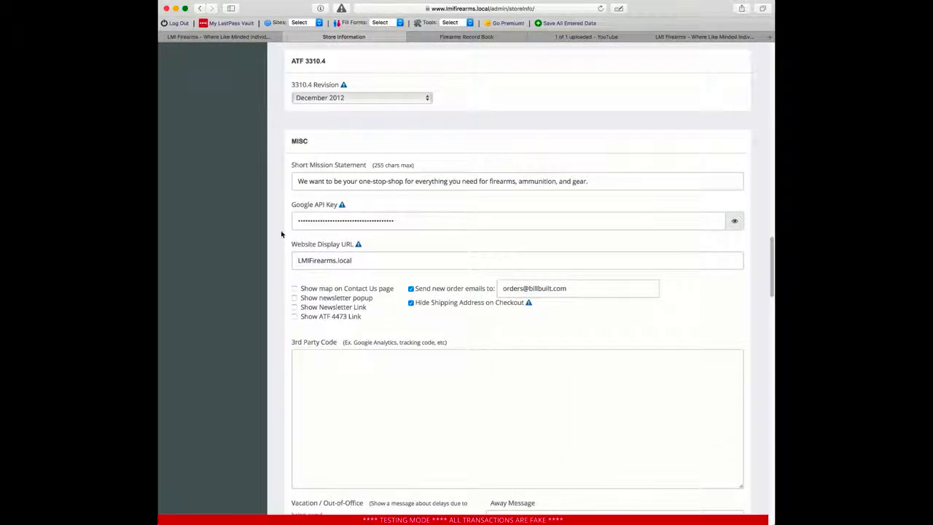
pyautogui.scroll(10, 277, 255)
pyautogui.scroll(4, 278, 239)
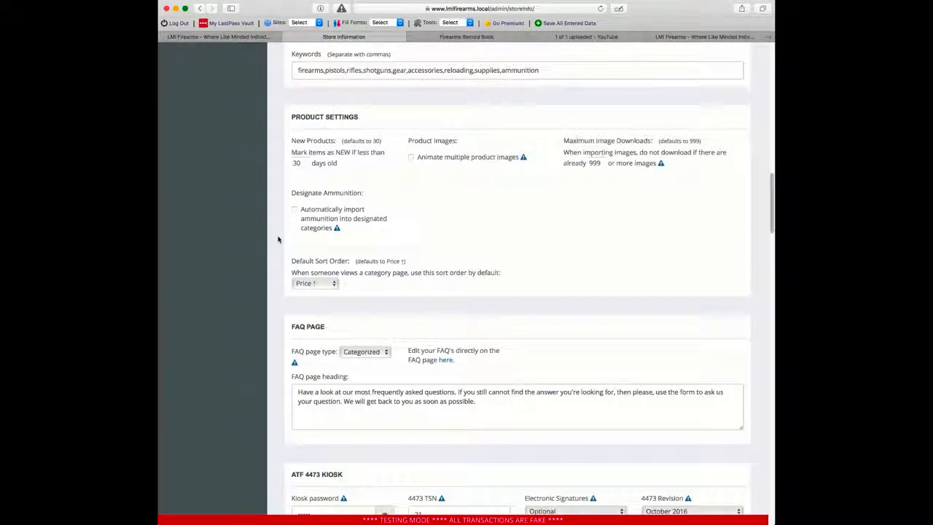
pyautogui.scroll(-7, 277, 239)
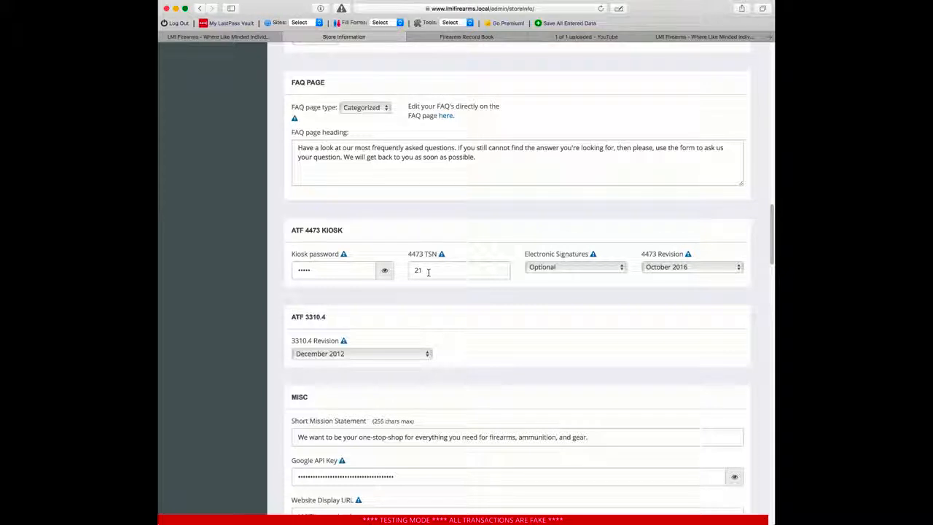
pyautogui.click(569, 270)
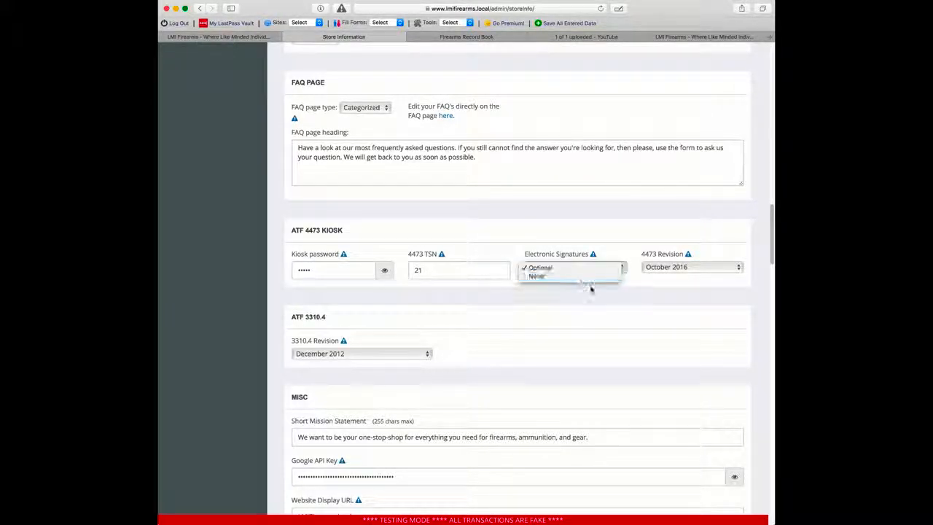
pyautogui.click(591, 291)
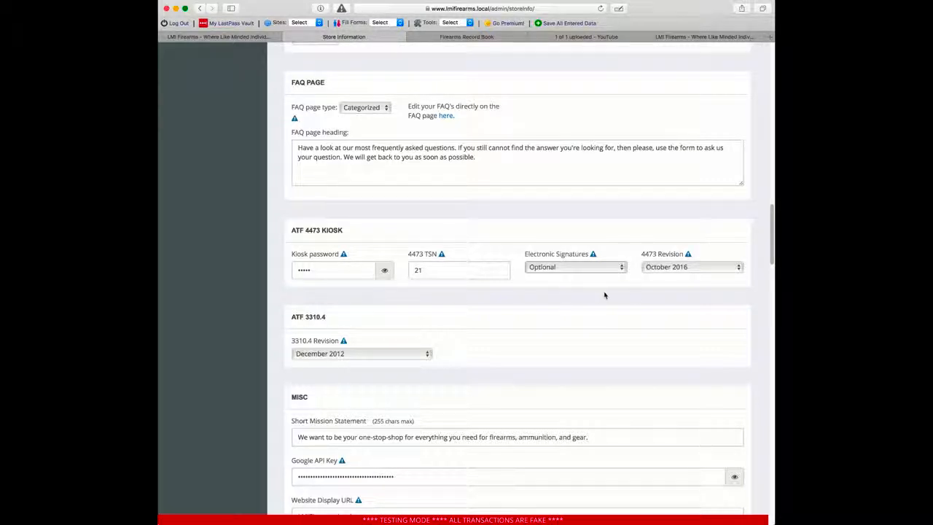
pyautogui.click(690, 268)
pyautogui.click(696, 270)
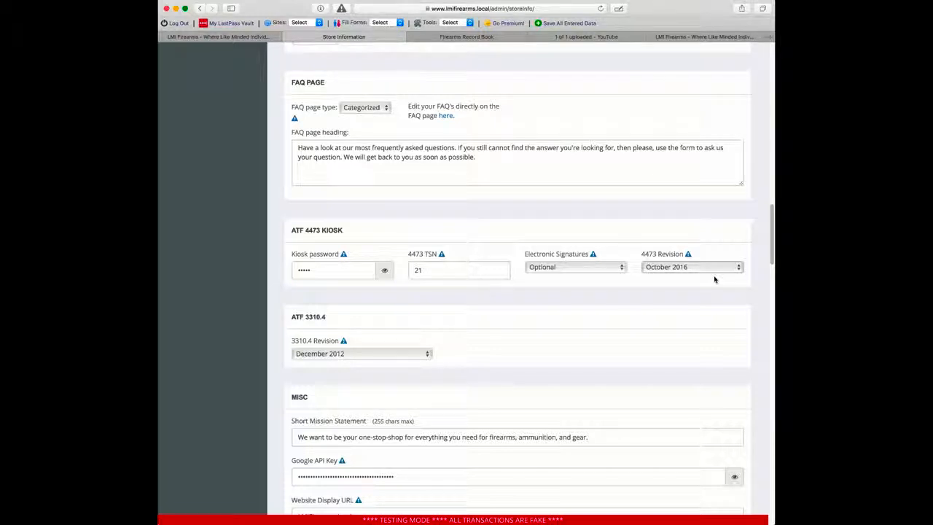
pyautogui.click(727, 268)
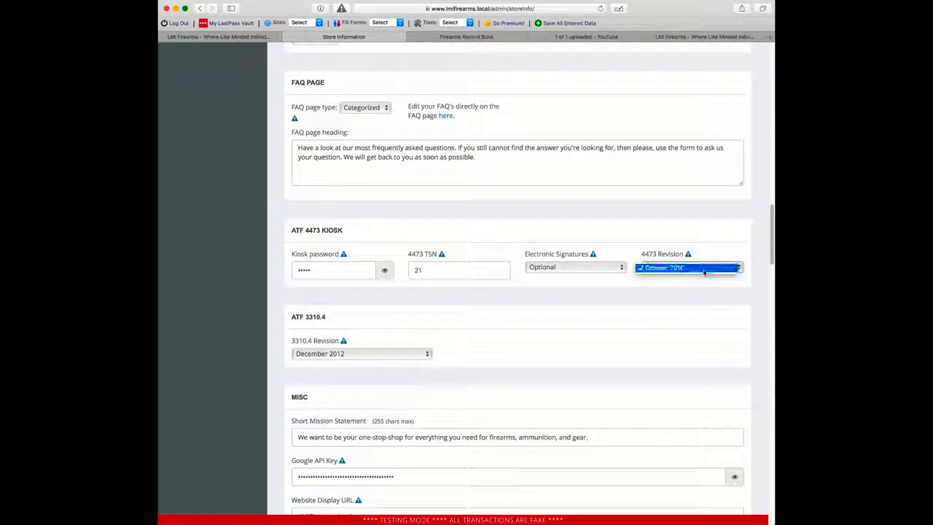
pyautogui.click(724, 272)
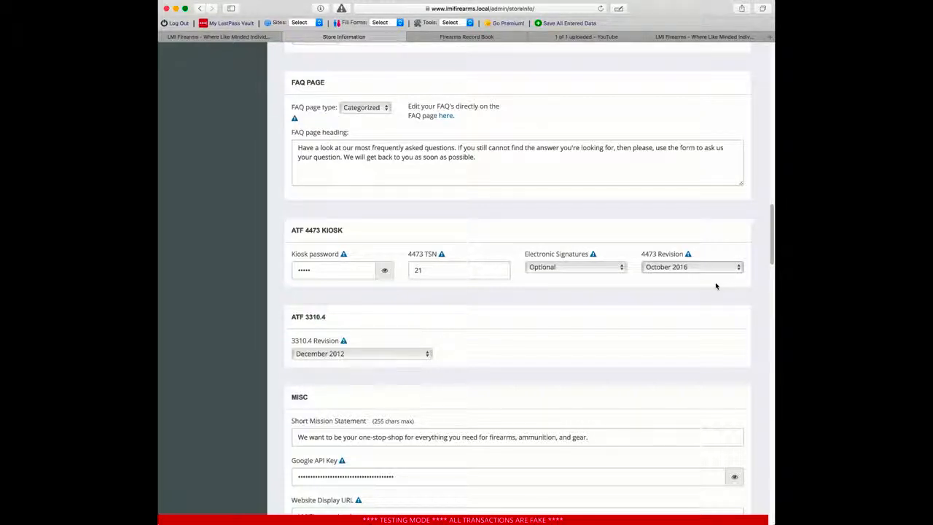
pyautogui.click(376, 355)
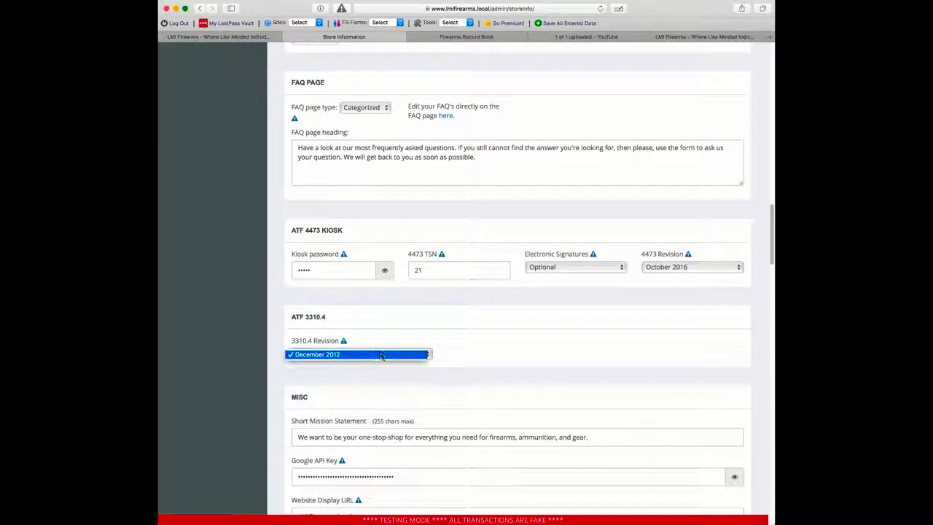
pyautogui.click(546, 358)
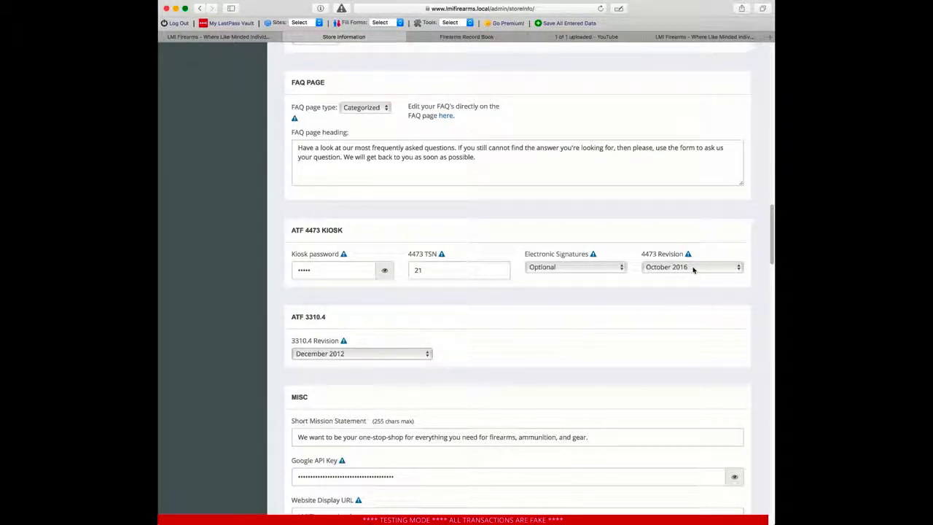
pyautogui.click(385, 272)
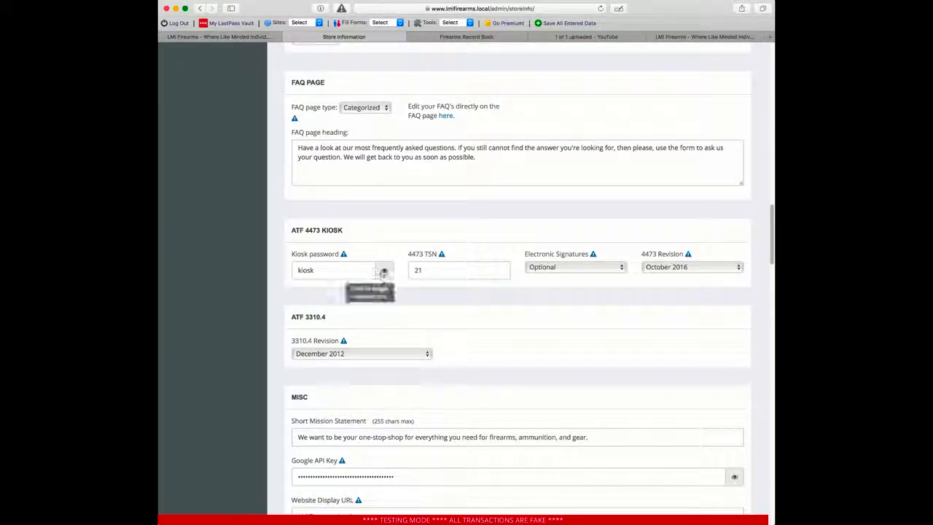
pyautogui.click(384, 271)
pyautogui.scroll(5, 561, 358)
pyautogui.scroll(10, 583, 375)
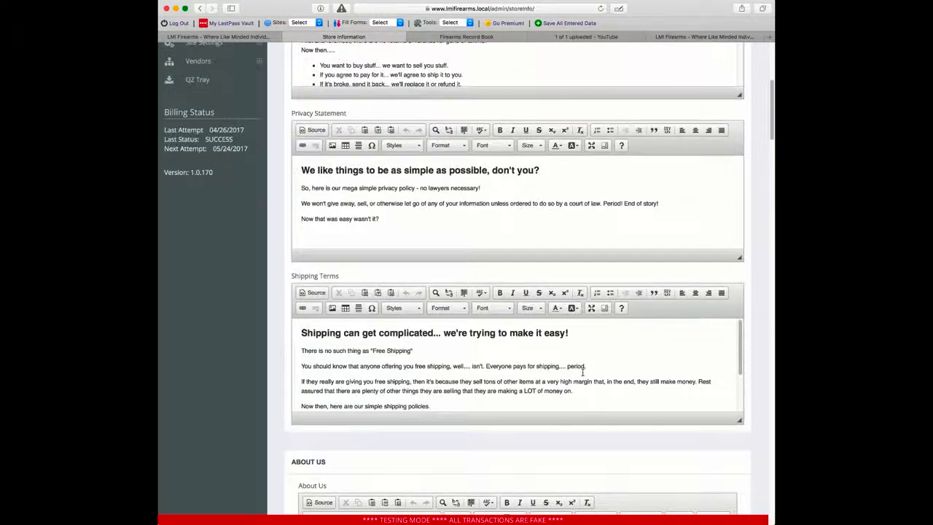
pyautogui.scroll(5, 768, 205)
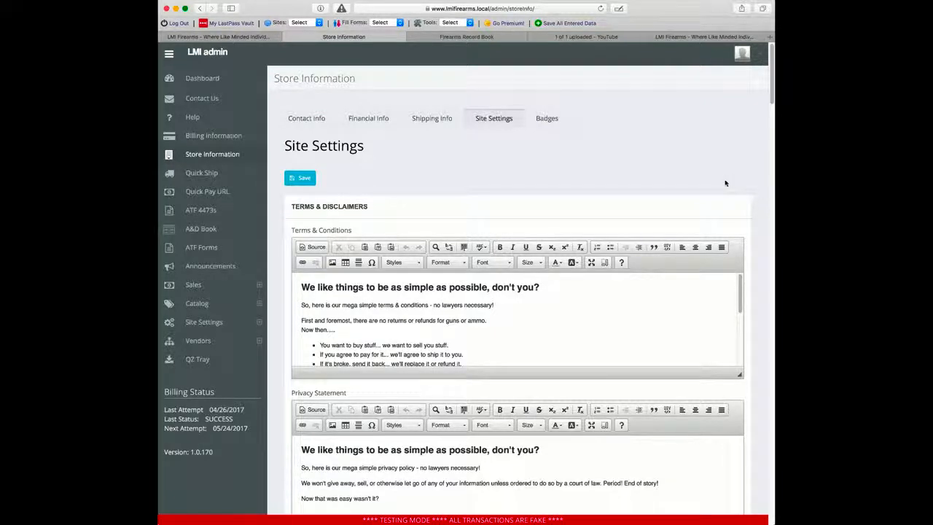
# Step: On the storefront, choose Kiosk Mode from the MY ACCOUNT menu to get the entry confirmation
pyautogui.click(752, 58)
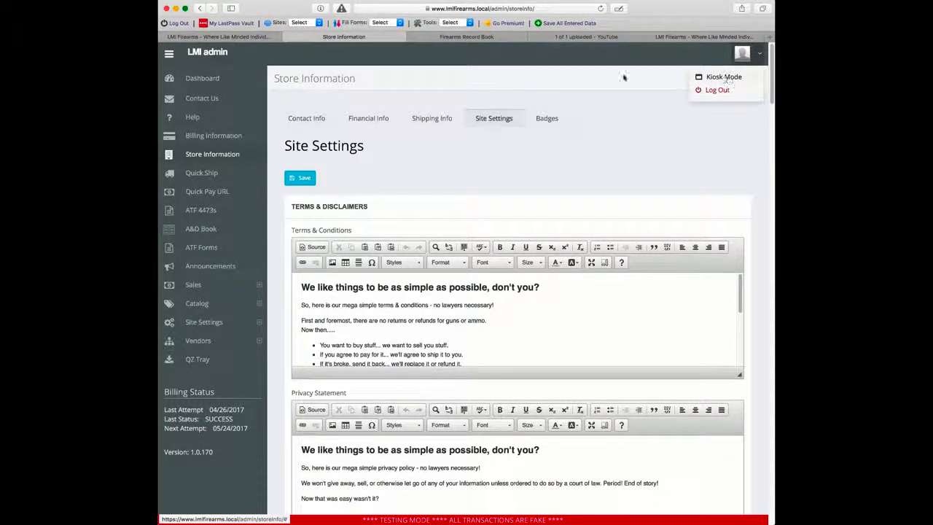
pyautogui.click(234, 38)
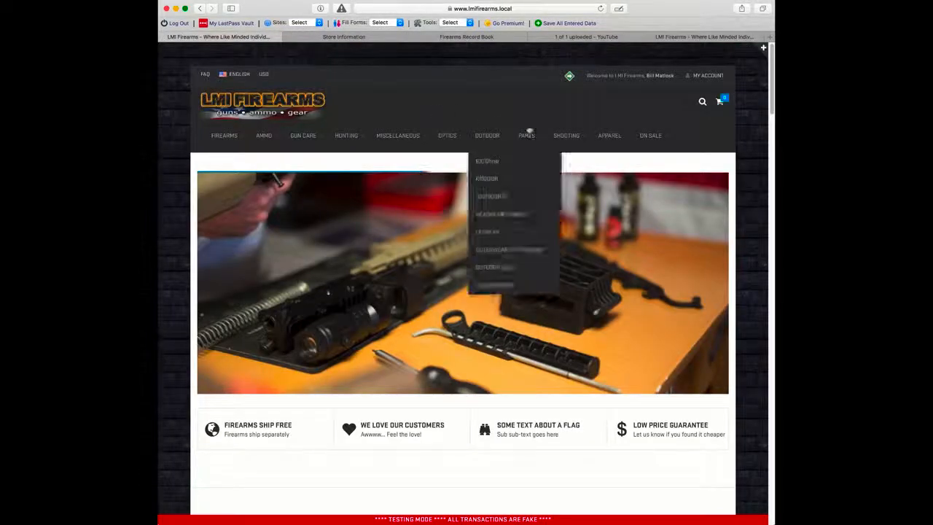
pyautogui.moveTo(705, 76)
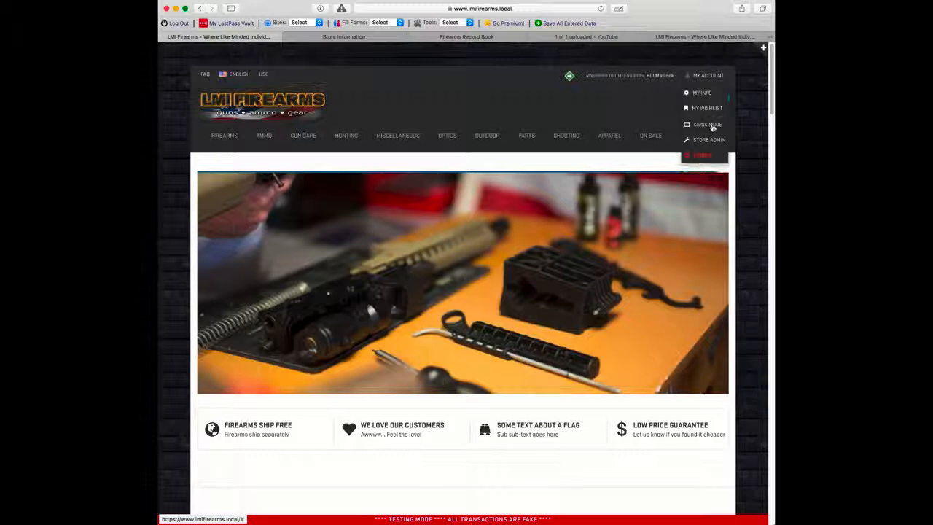
pyautogui.click(342, 37)
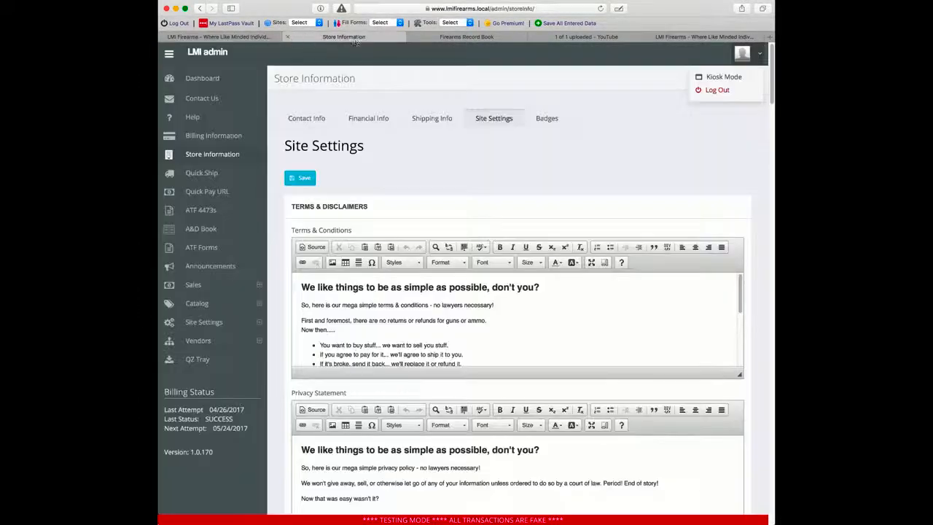
pyautogui.click(251, 37)
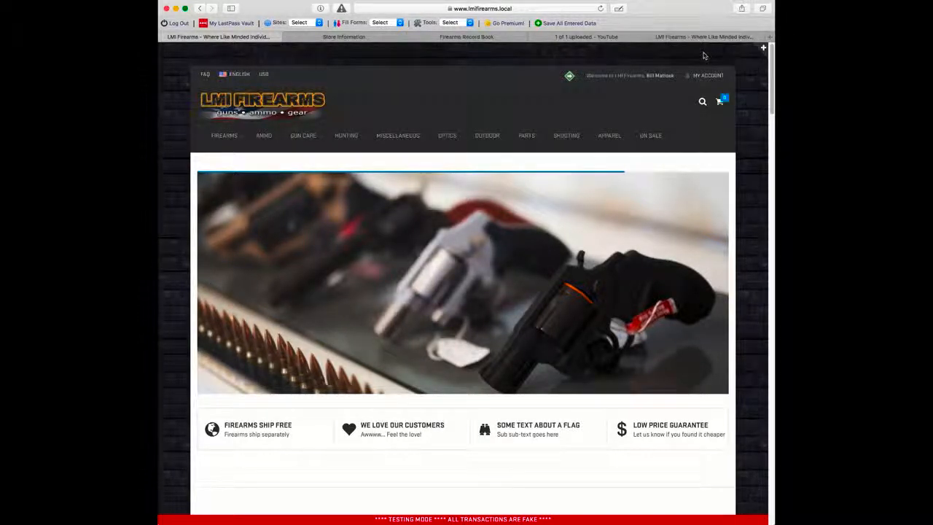
pyautogui.moveTo(713, 78)
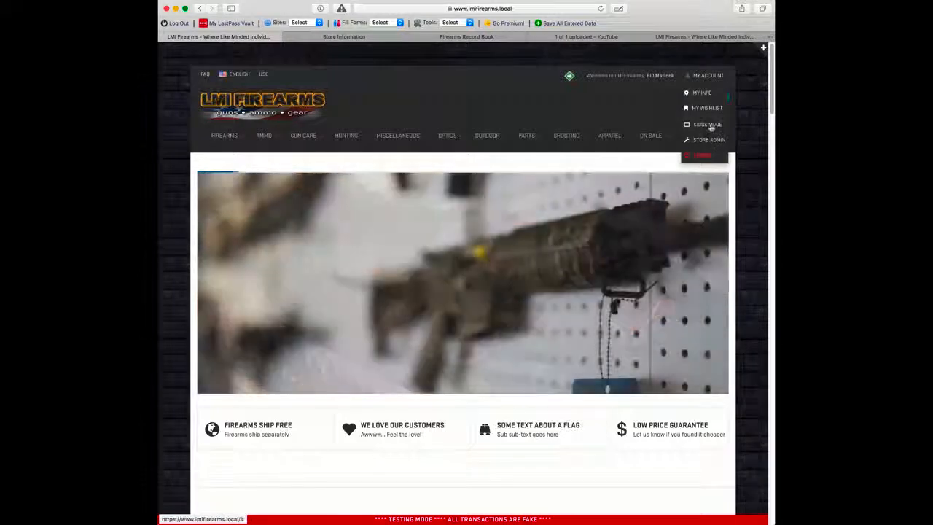
pyautogui.click(708, 124)
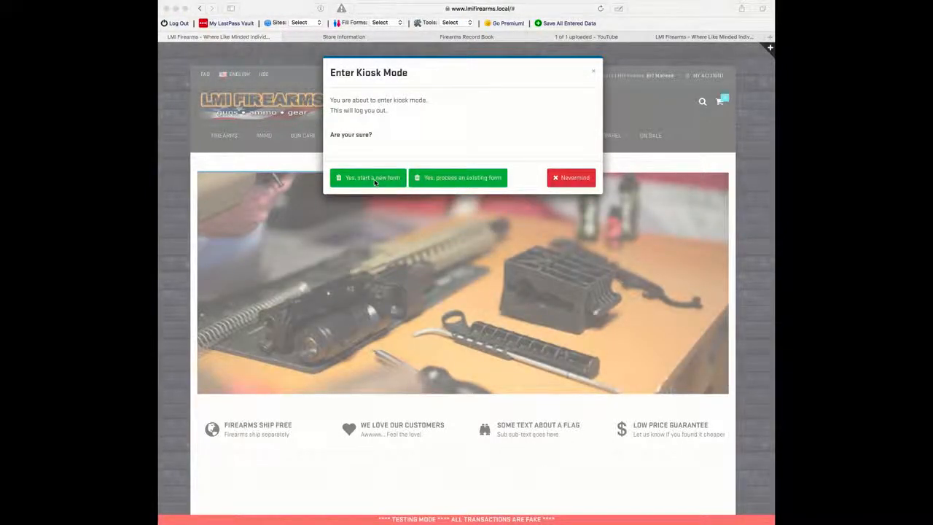
# Step: Start a new 4473 form and sign in to the kiosk with the kiosk password
pyautogui.click(373, 178)
pyautogui.click(379, 179)
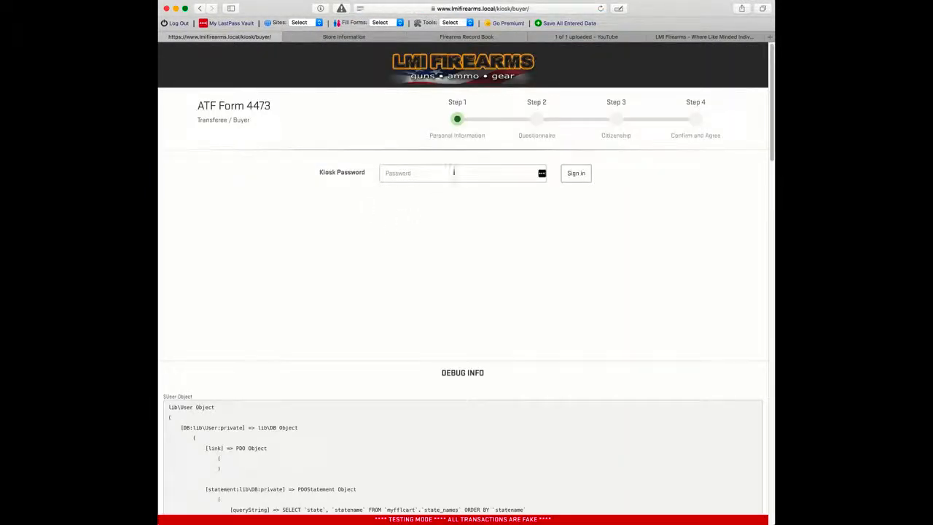
pyautogui.click(430, 177)
pyautogui.write('•••')
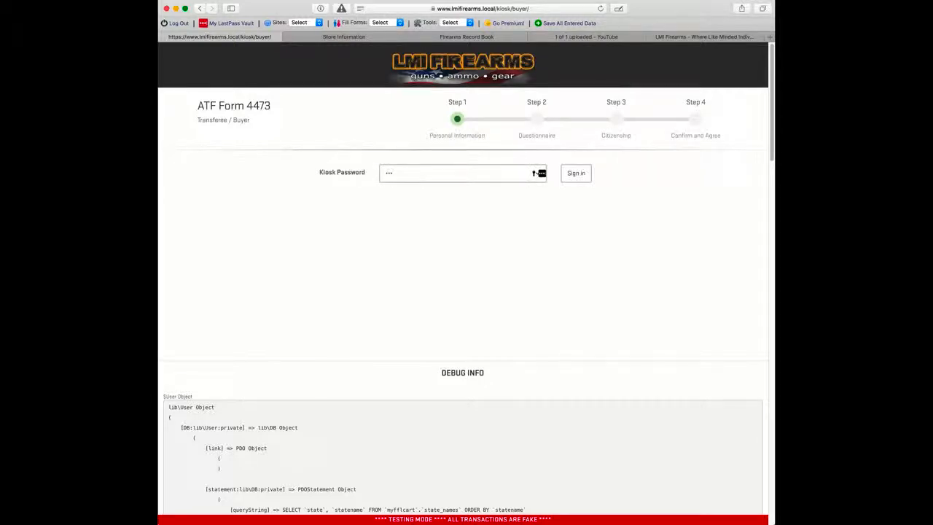
pyautogui.press('BackSpace')
pyautogui.press('BackSpace')
pyautogui.press('BackSpace')
pyautogui.write('•••')
pyautogui.click(583, 172)
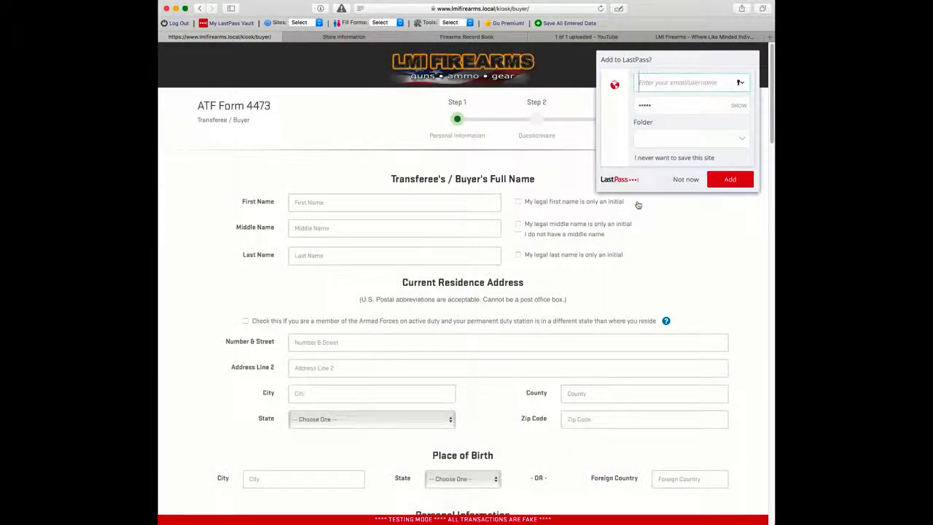
# Step: Dismiss the save-password offer, enter the buyer's first and last names, and mark no middle name
pyautogui.click(687, 180)
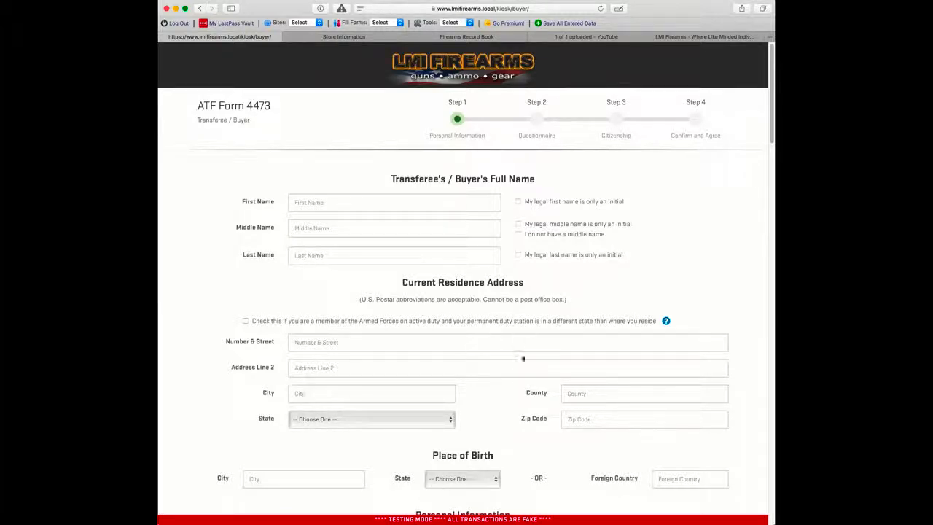
pyautogui.scroll(-5, 523, 450)
pyautogui.scroll(5, 585, 418)
pyautogui.click(328, 197)
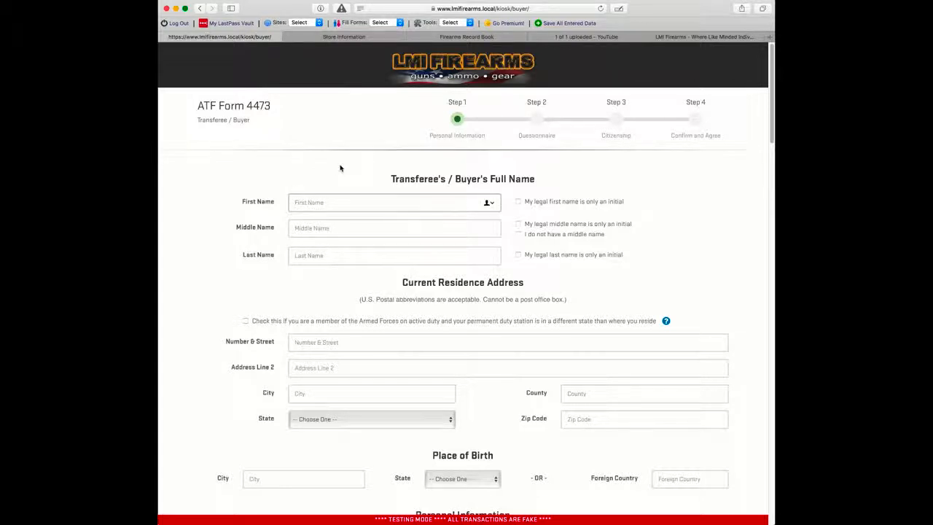
pyautogui.write('Test')
pyautogui.press('Tab')
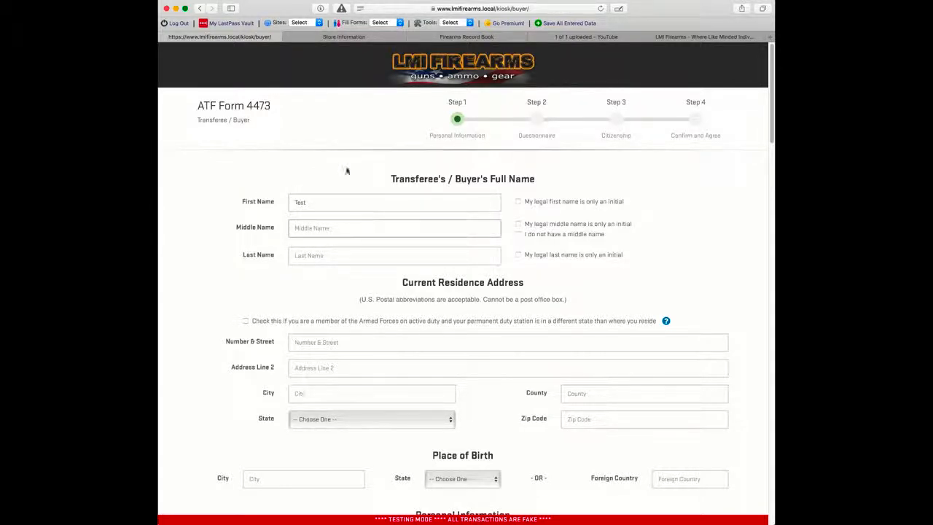
pyautogui.click(553, 237)
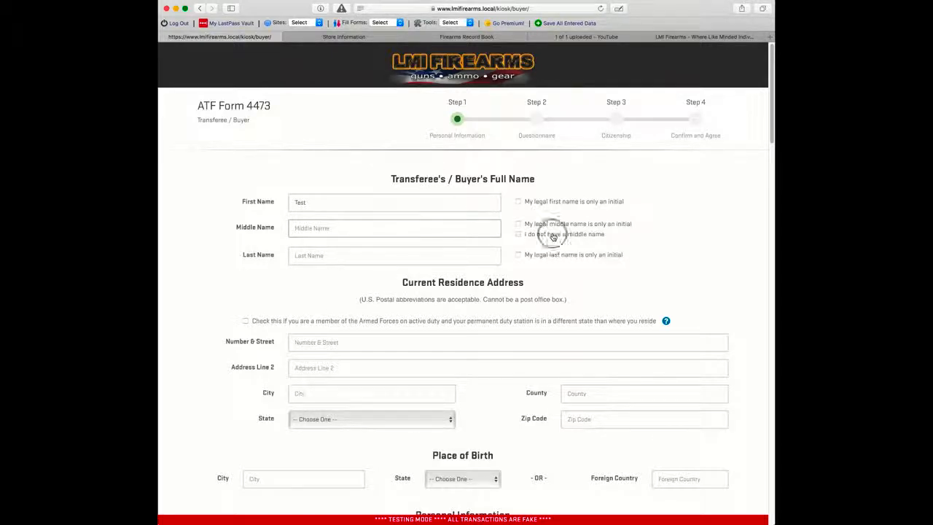
pyautogui.click(402, 255)
pyautogui.write('User')
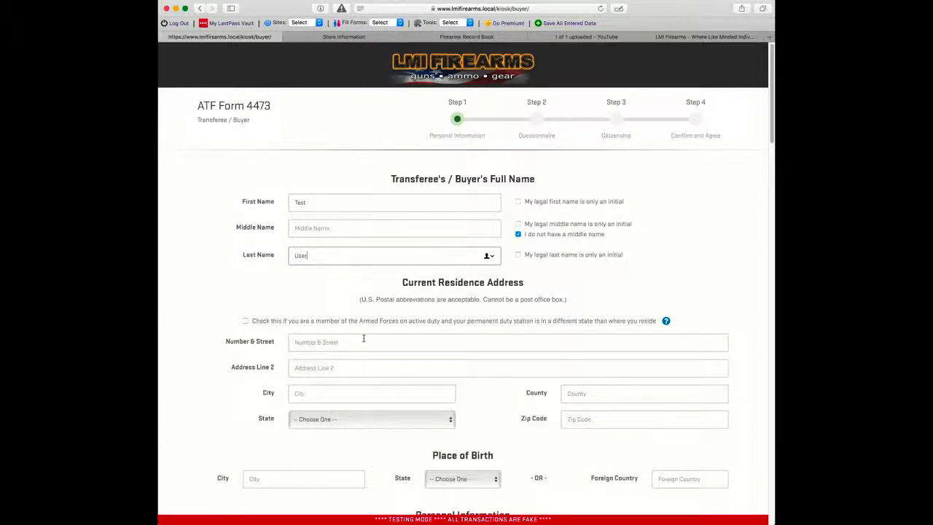
# Step: Show the ATF 4473 instructions for the residence address question
pyautogui.scroll(-5, 363, 338)
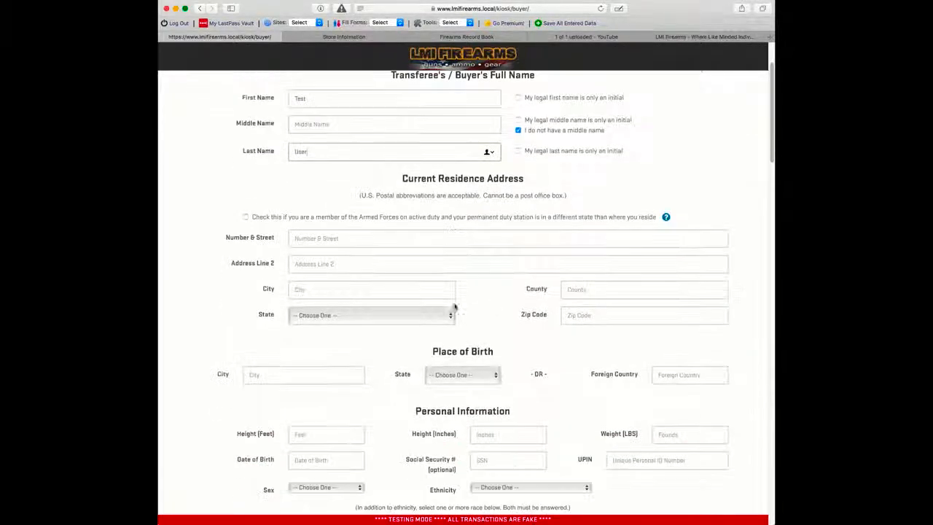
pyautogui.scroll(3, 534, 302)
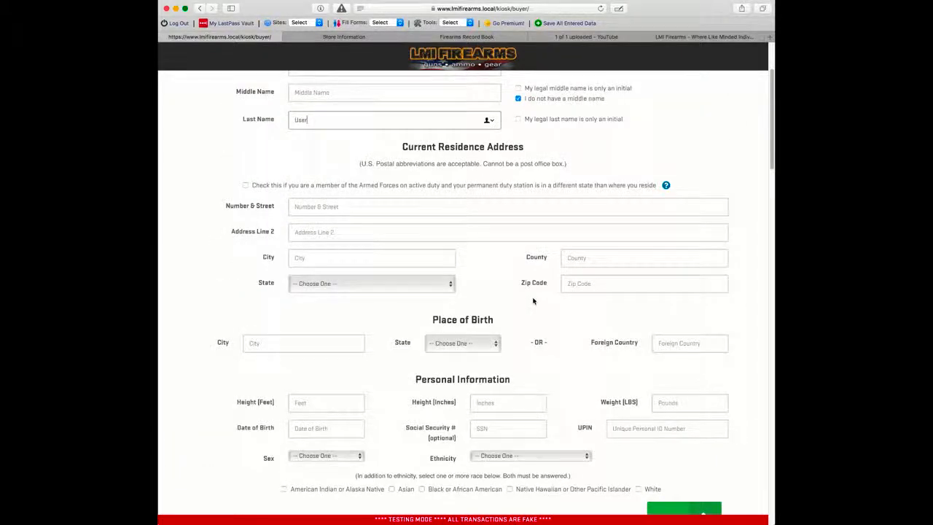
pyautogui.scroll(3, 532, 301)
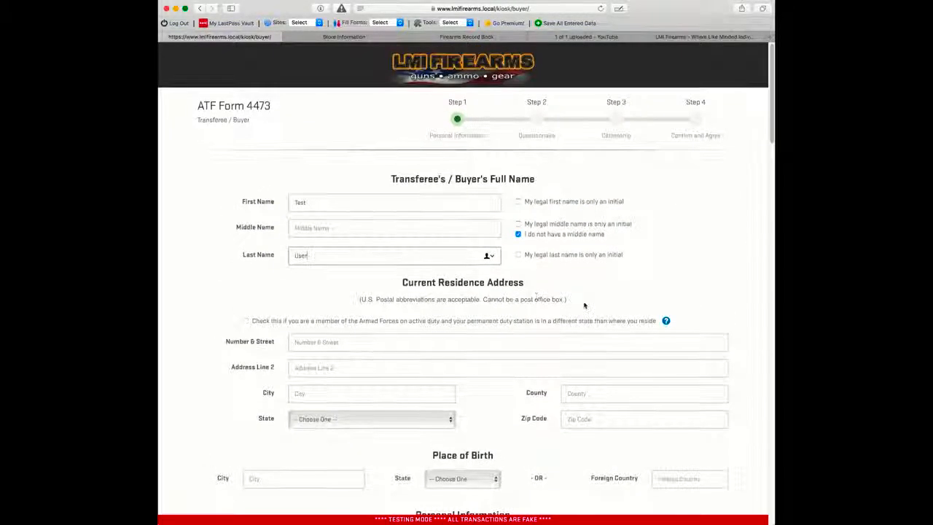
pyautogui.click(665, 321)
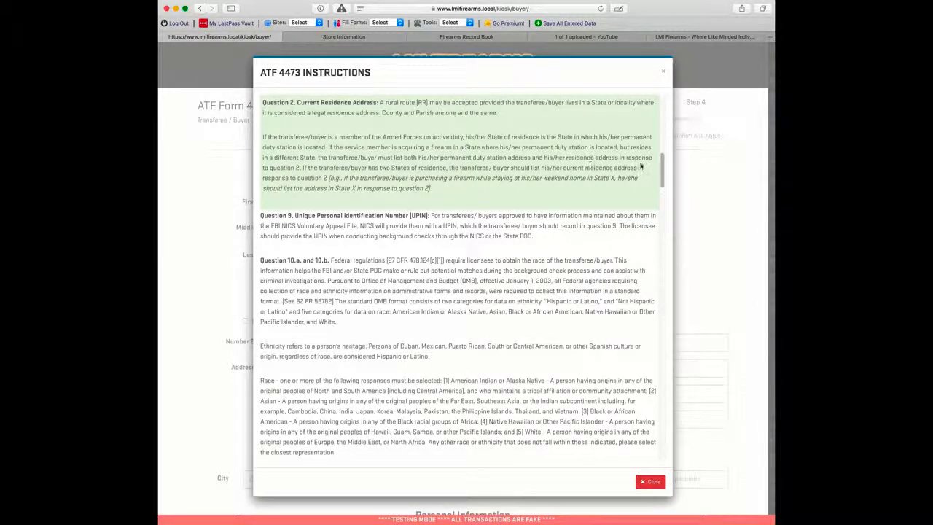
# Step: Close the ATF 4473 instructions, reopen them for the residence question, then close them again
pyautogui.moveTo(662, 169)
pyautogui.mouseDown()
pyautogui.moveTo(666, 229)
pyautogui.moveTo(668, 152)
pyautogui.mouseUp()
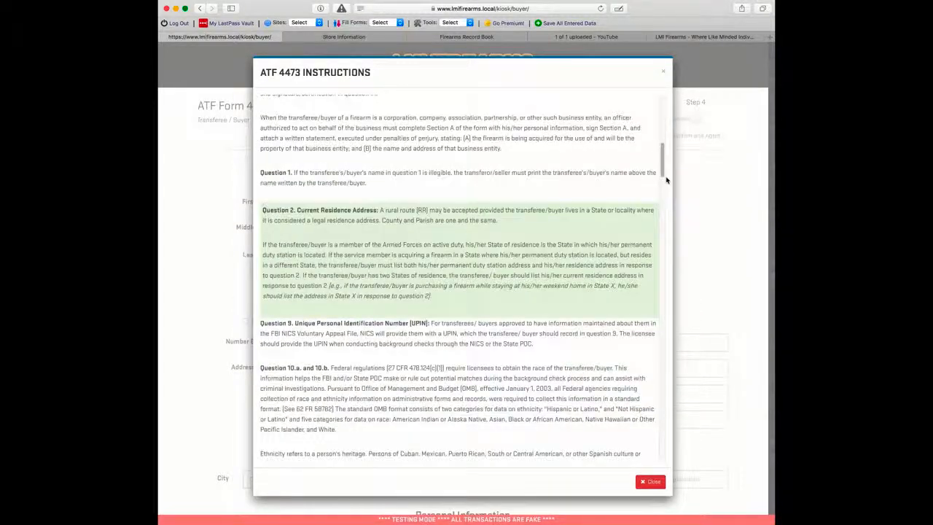
pyautogui.click(663, 71)
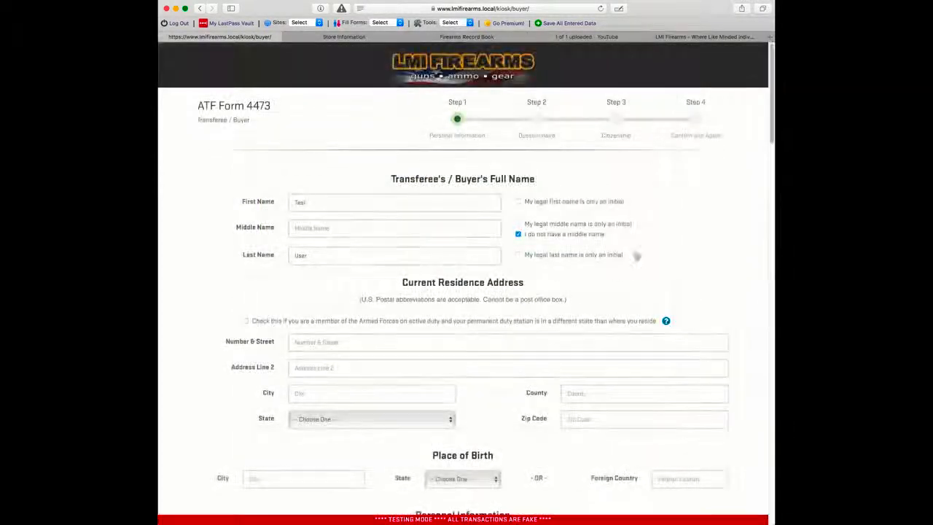
pyautogui.click(665, 321)
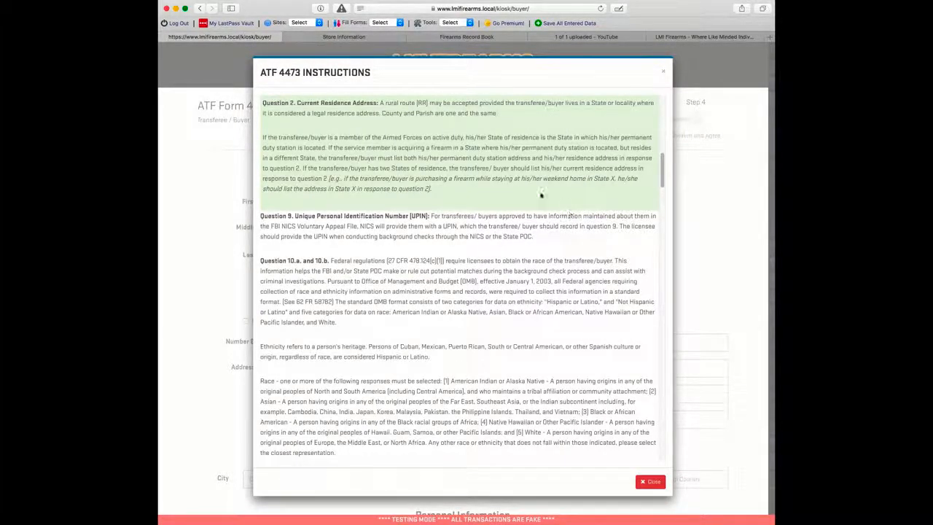
pyautogui.click(664, 71)
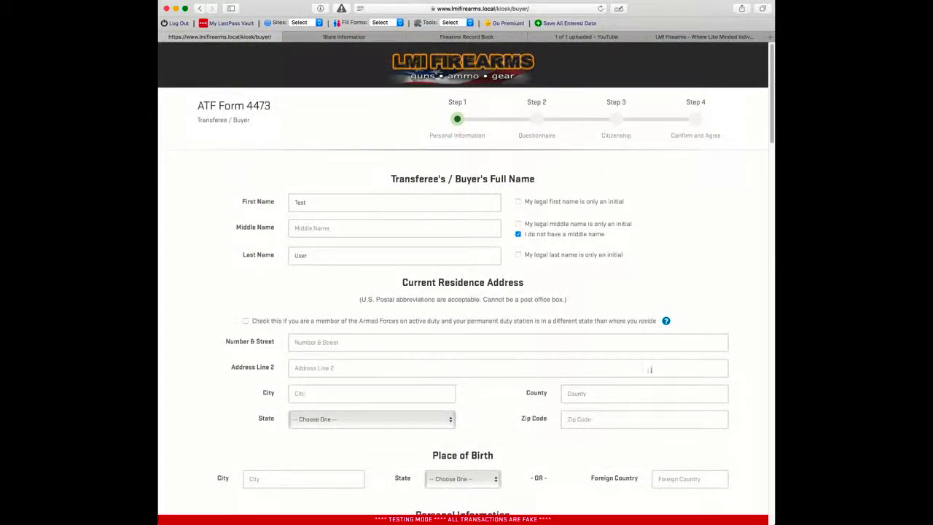
# Step: Enter the buyer's residence street, city and county, and set the state to South Carolina
pyautogui.click(333, 344)
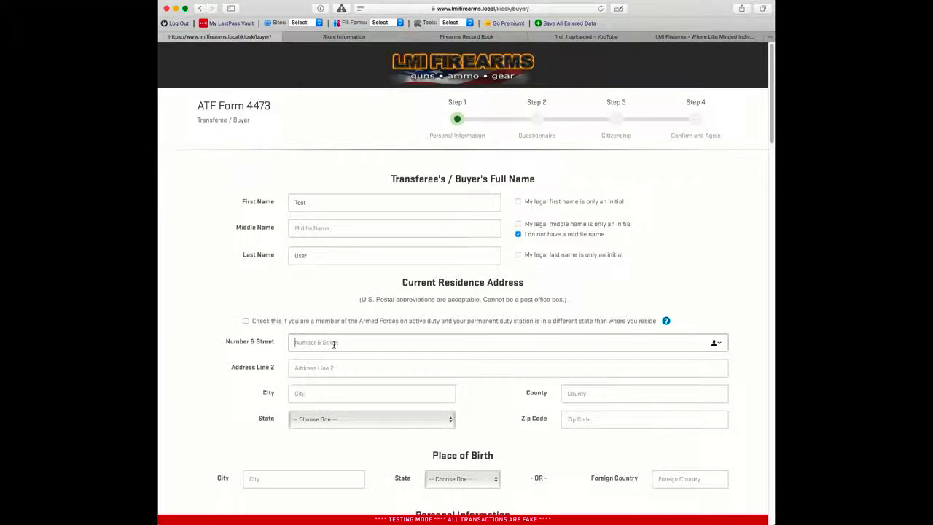
pyautogui.write('123')
pyautogui.press('Tab')
pyautogui.press('Tab')
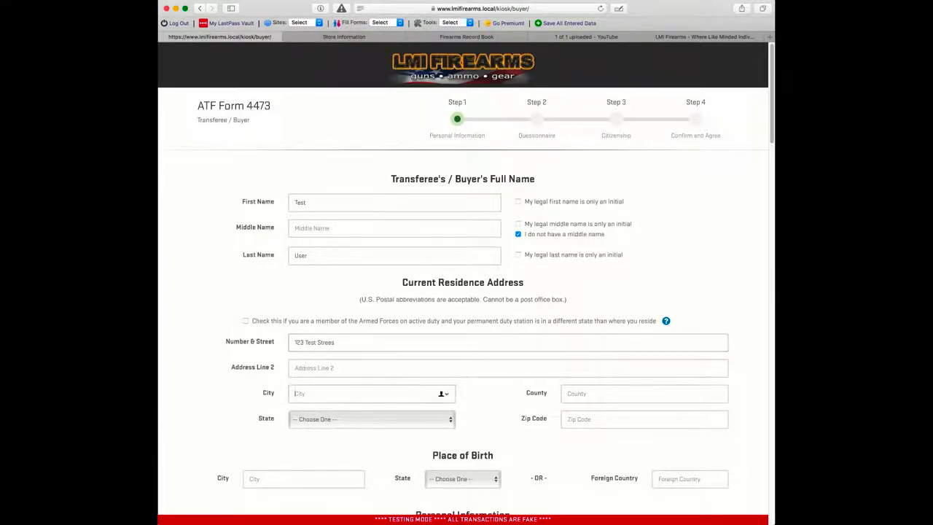
pyautogui.write('Some City')
pyautogui.press('Tab')
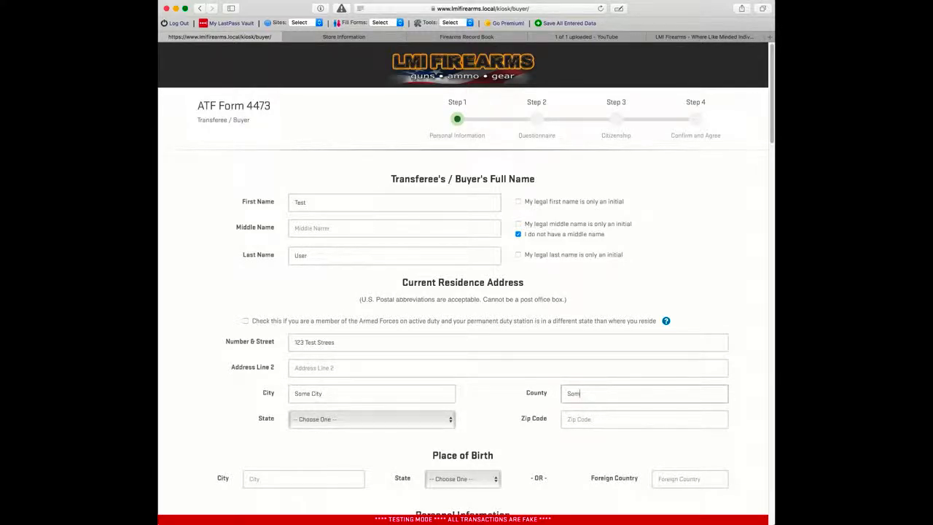
pyautogui.write('Some County')
pyautogui.press('Tab')
pyautogui.press('s')
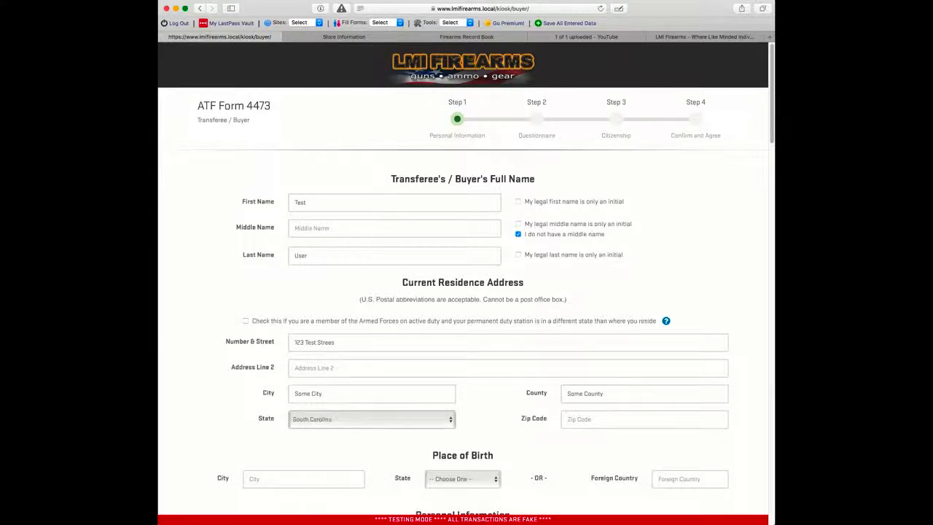
pyautogui.press('Tab')
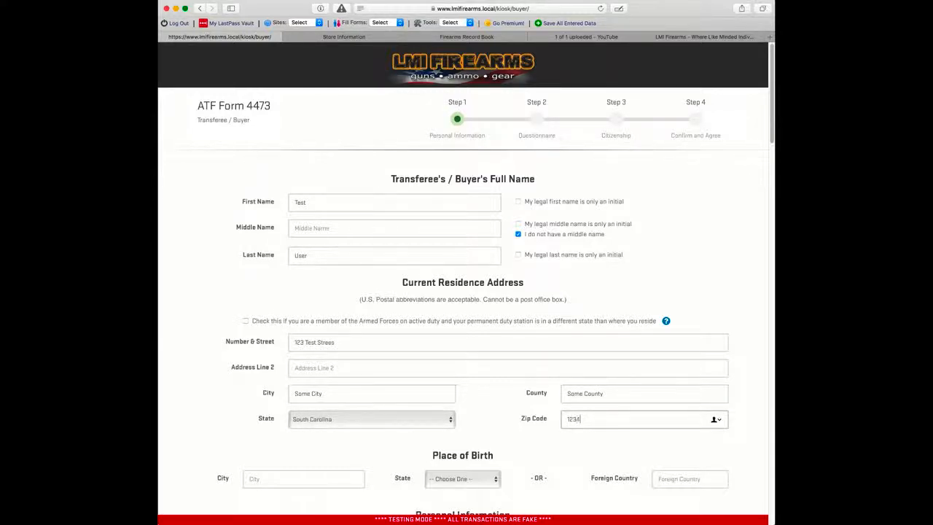
# Step: Set the place of birth to Somesville, Arizona
pyautogui.scroll(-5, 340, 328)
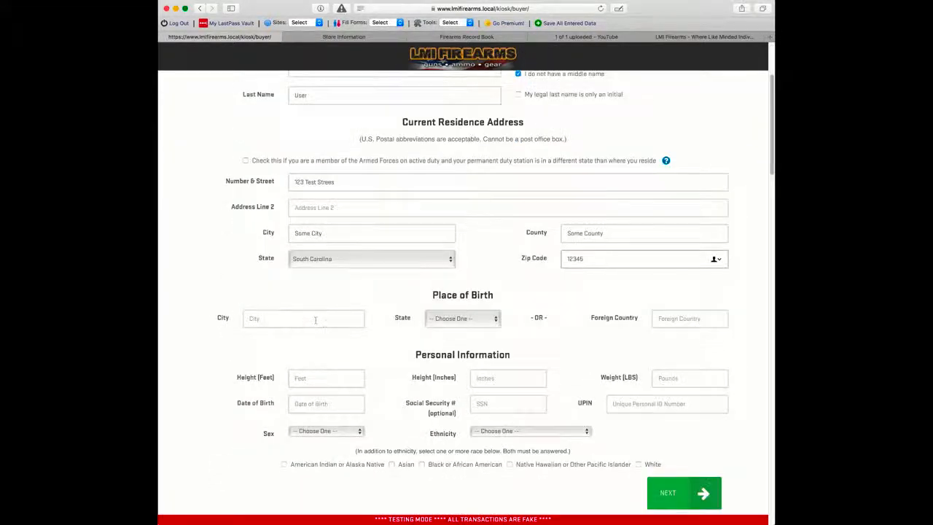
pyautogui.click(314, 319)
pyautogui.write('Somesv')
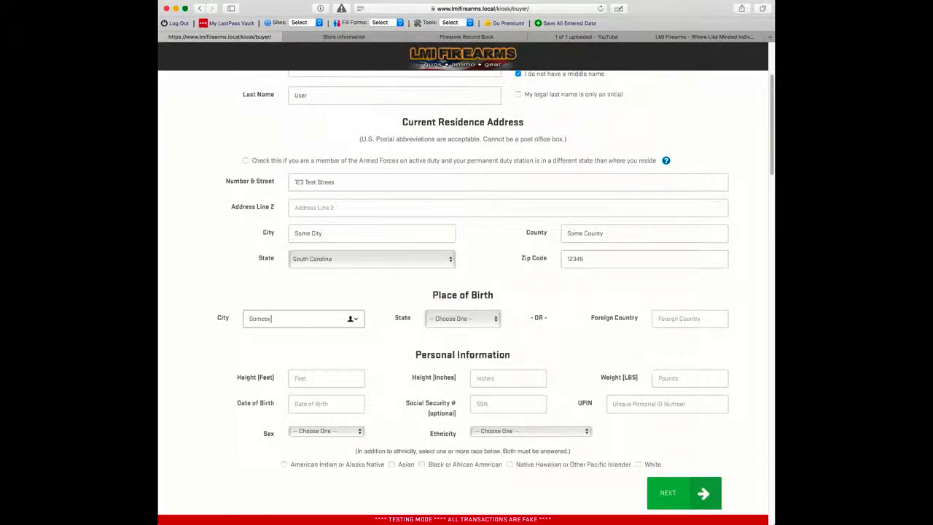
pyautogui.write('ille')
pyautogui.press('Tab')
pyautogui.press('a')
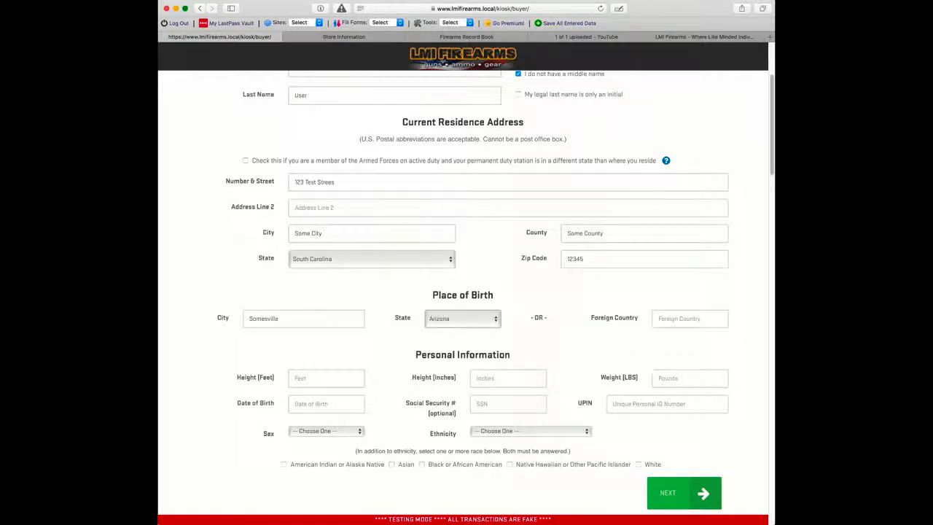
pyautogui.press('Tab')
# Step: Enter the buyer's height as 6 ft 2 in and weight as 1
pyautogui.scroll(-1, 266, 352)
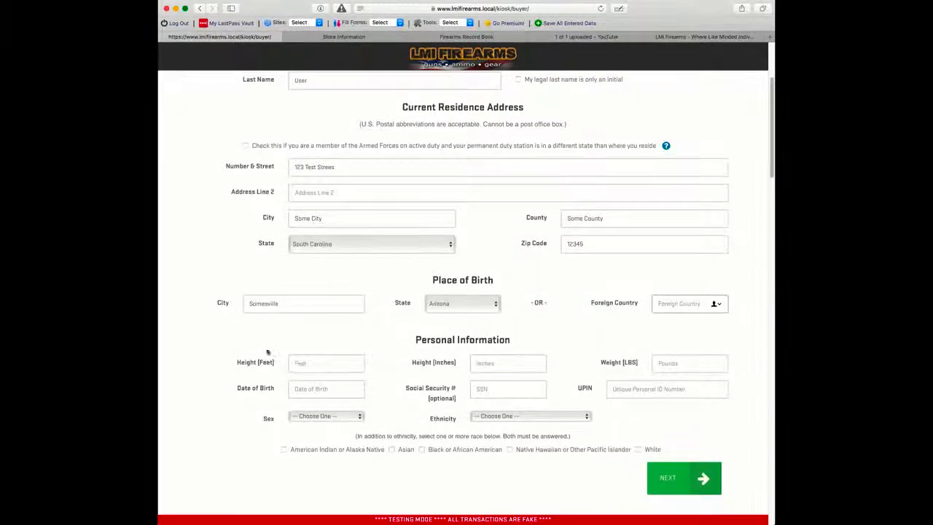
pyautogui.click(306, 360)
pyautogui.write('6')
pyautogui.press('Tab')
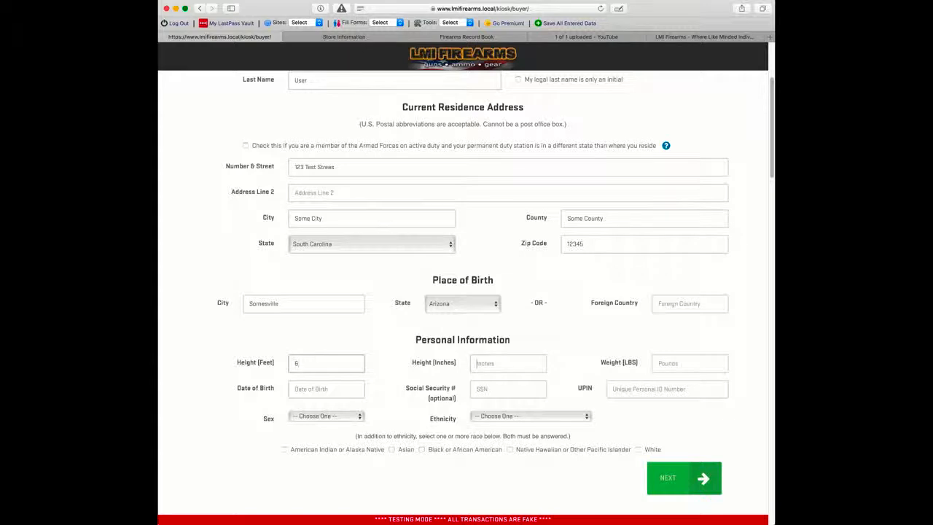
pyautogui.write('2')
pyautogui.press('Tab')
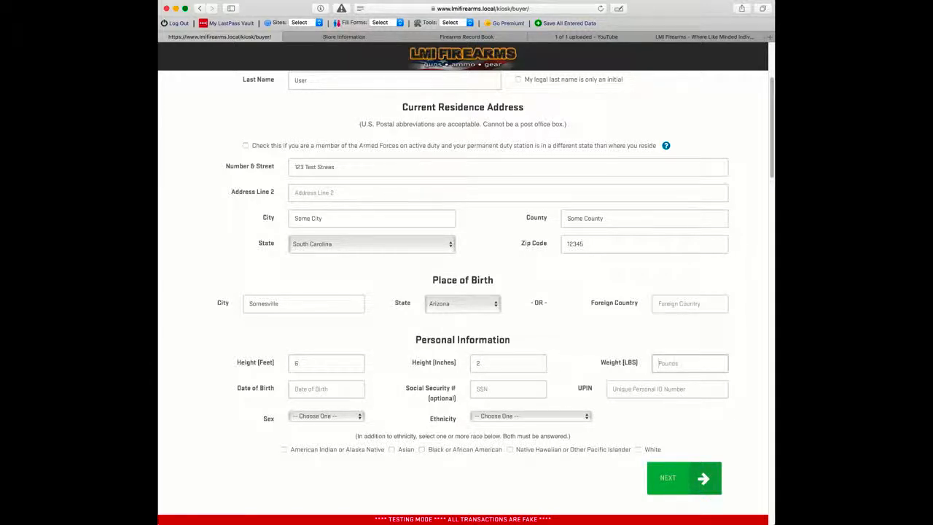
pyautogui.write('195')
pyautogui.press('Tab')
# Step: Set the date of birth to February 15, 1980 using the calendar
pyautogui.click(334, 409)
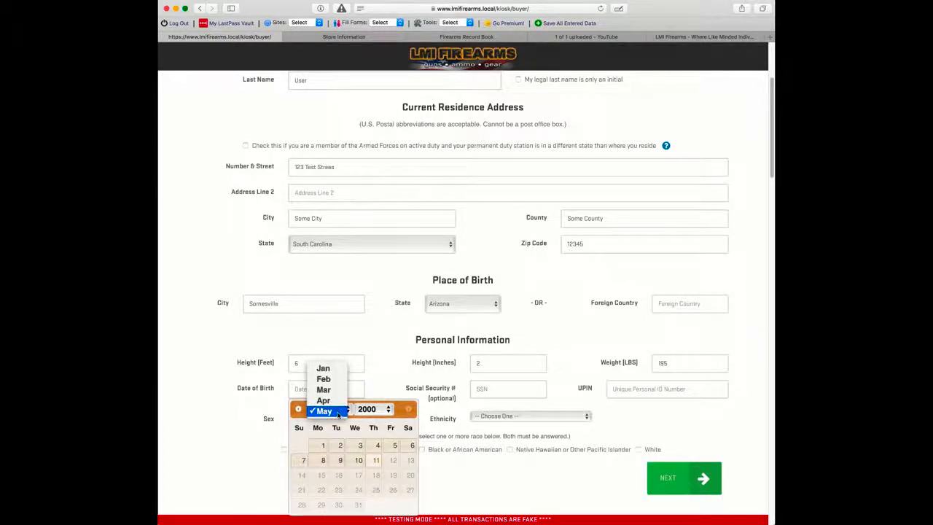
pyautogui.press('Up')
pyautogui.press('Up')
pyautogui.press('Up')
pyautogui.press('Return')
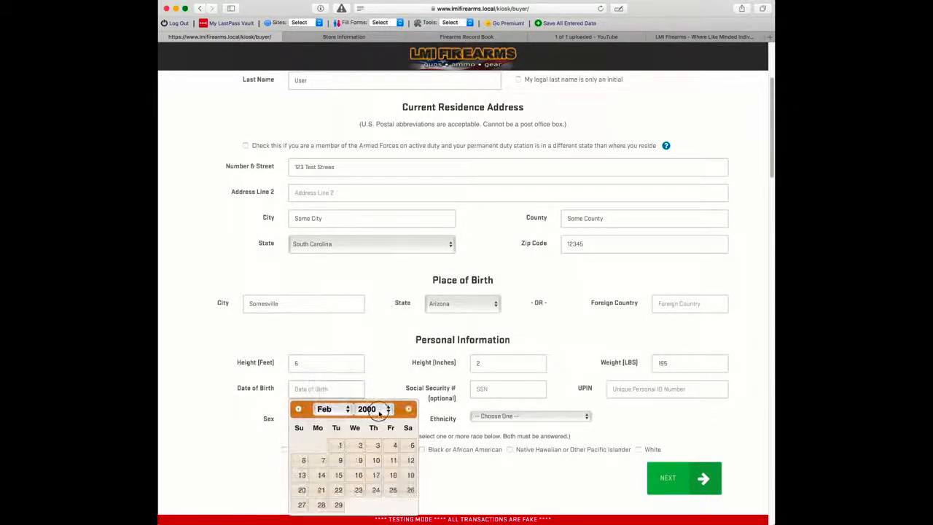
pyautogui.click(368, 409)
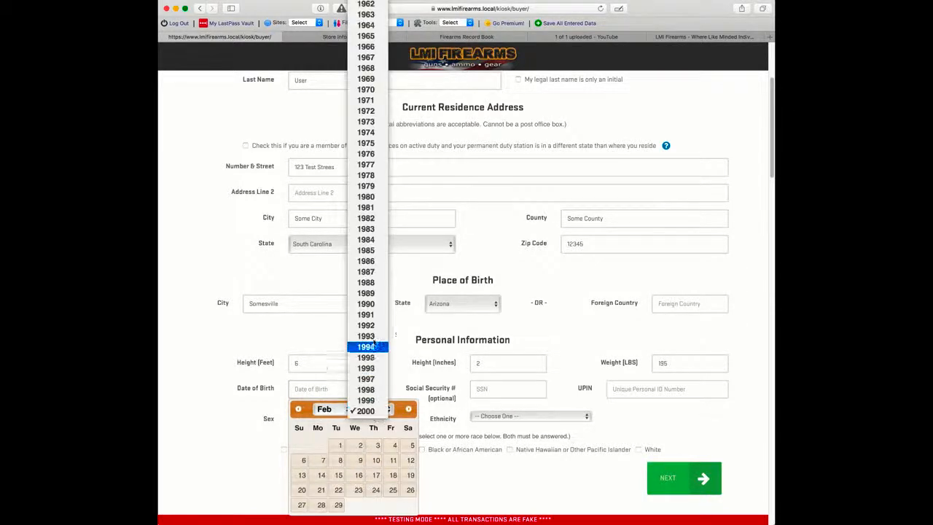
pyautogui.click(365, 196)
pyautogui.click(393, 474)
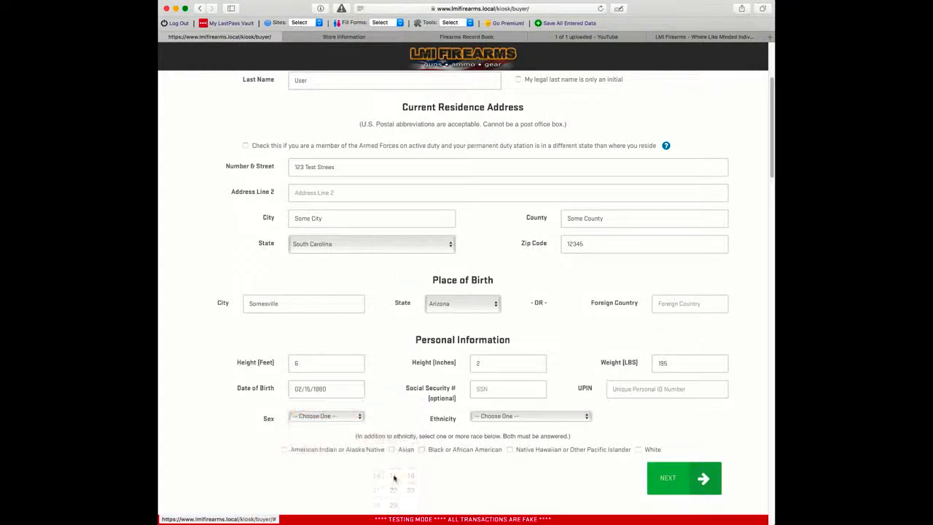
# Step: Enter the buyer's SSN, set ethnicity to Not Hispanic or Latino, and mark race White
pyautogui.click(494, 392)
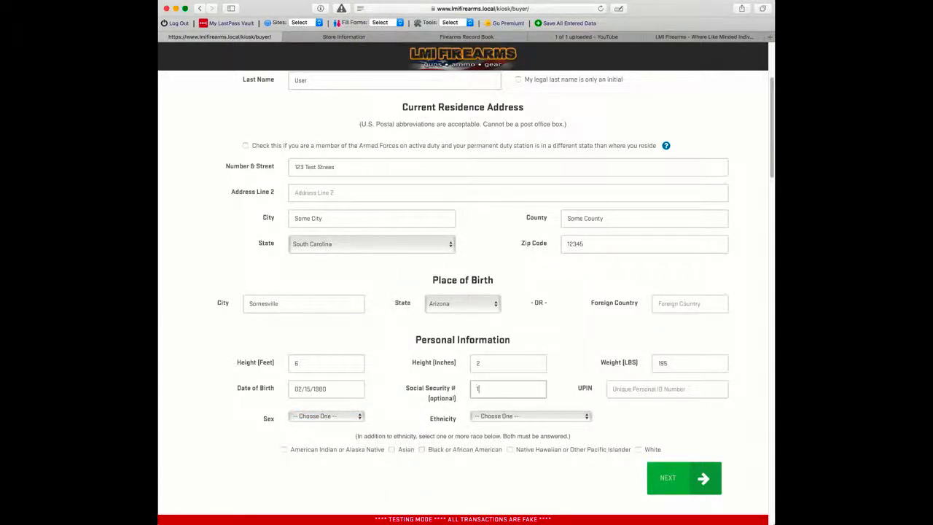
pyautogui.write('123456m')
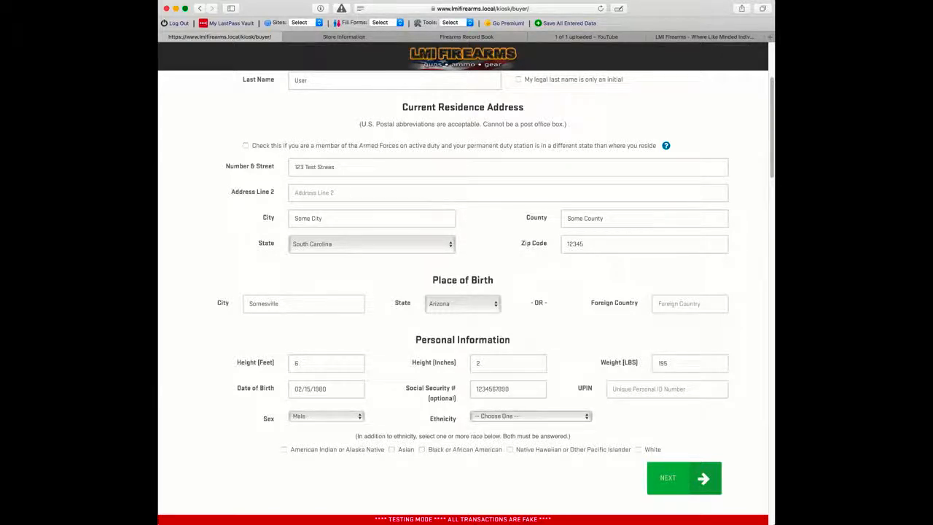
pyautogui.click(519, 417)
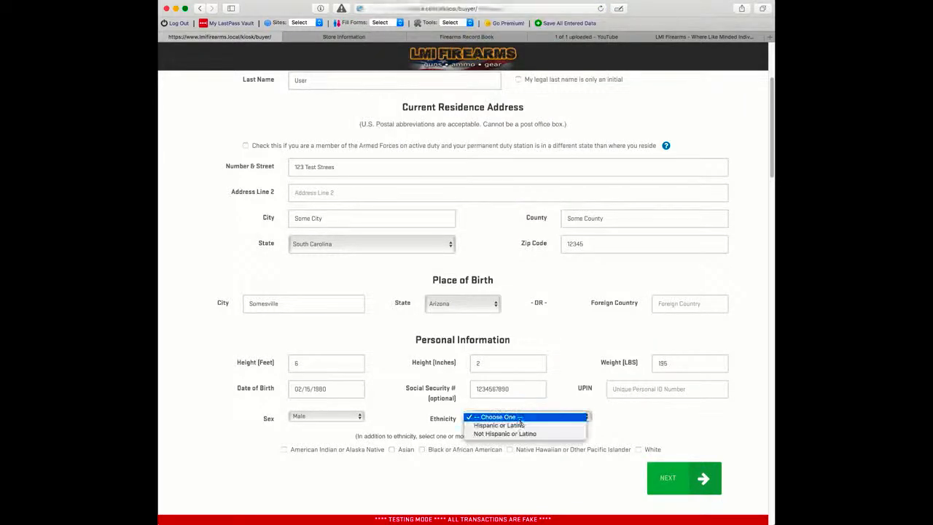
pyautogui.click(521, 433)
pyautogui.click(639, 449)
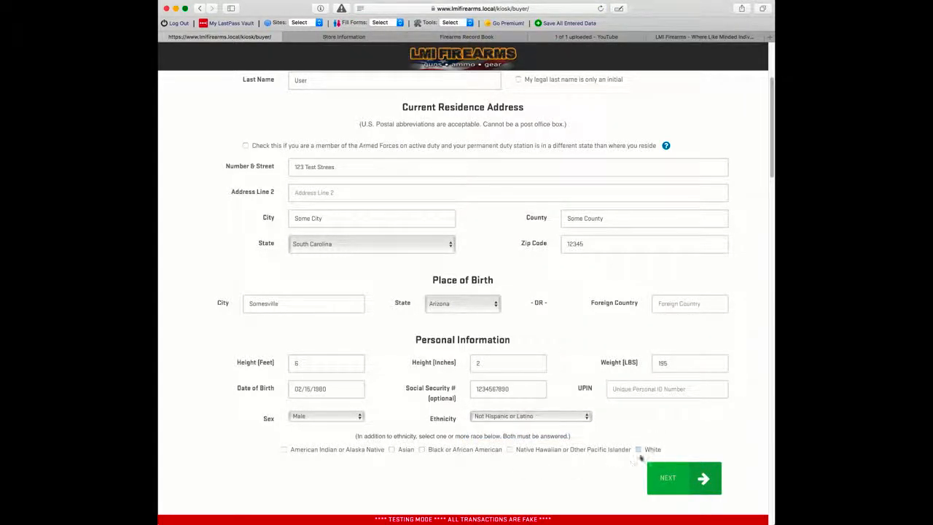
pyautogui.scroll(-2, 607, 464)
pyautogui.scroll(-1, 560, 433)
pyautogui.scroll(2, 560, 431)
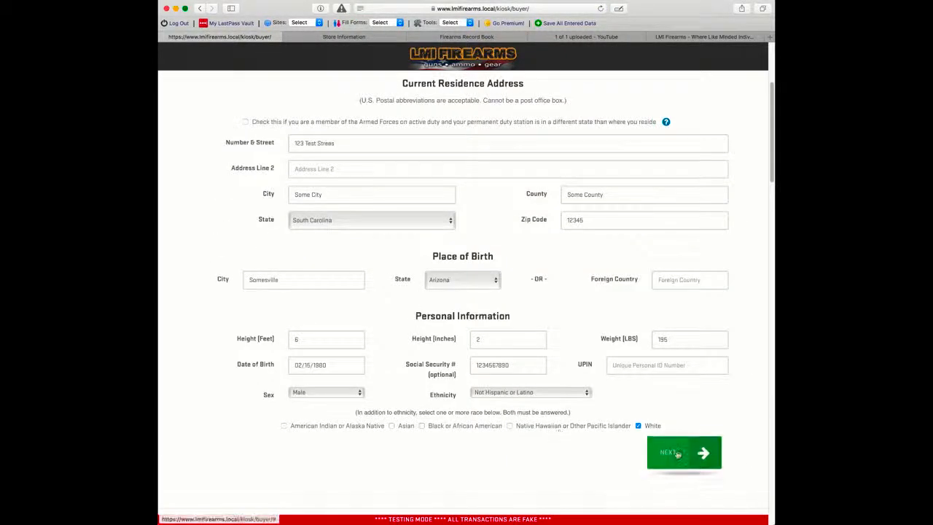
# Step: Clear the birth city and confirm continuing is blocked by the place-of-birth warning
pyautogui.click(676, 454)
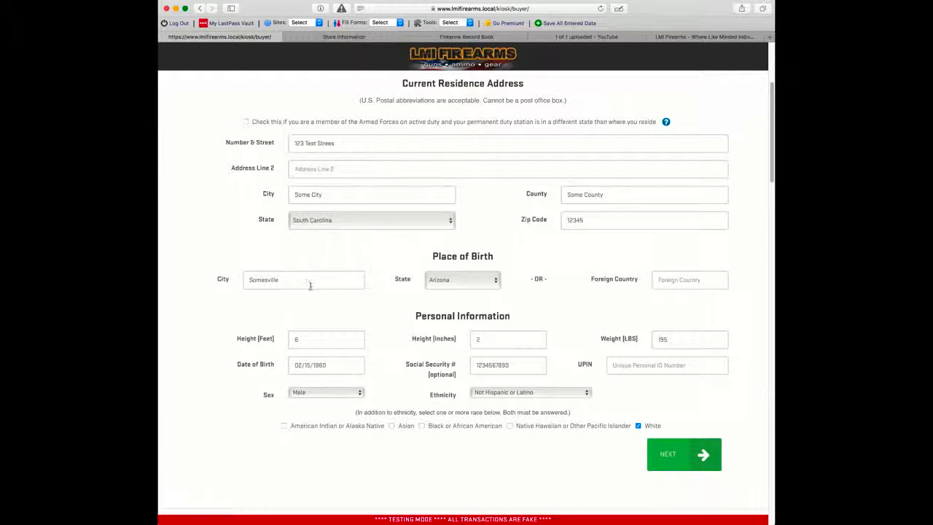
pyautogui.doubleClick(249, 278)
pyautogui.press('BackSpace')
pyautogui.click(666, 452)
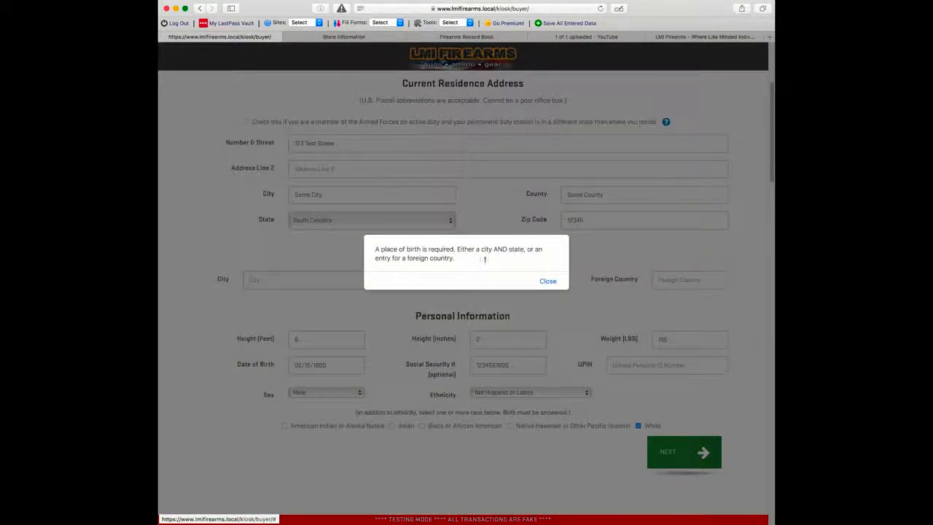
pyautogui.click(548, 281)
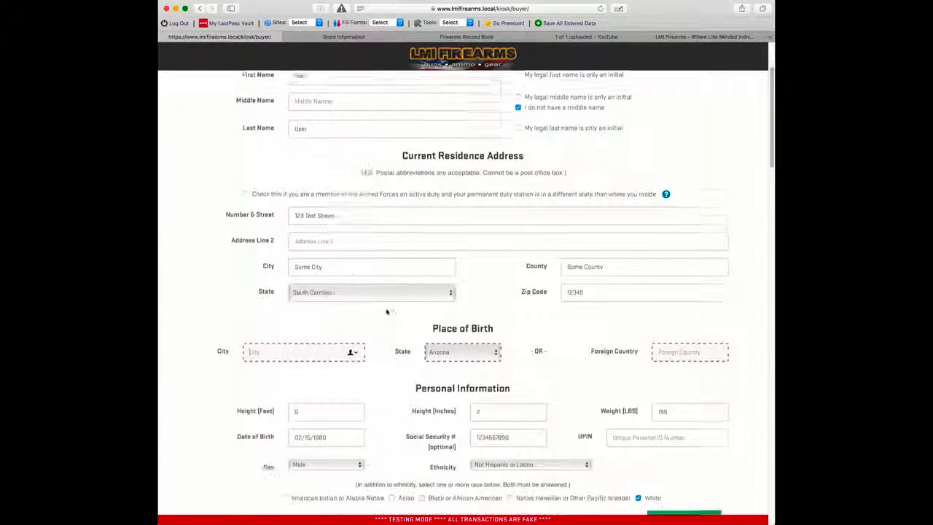
# Step: Re-enter Somesville as the birth city and advance to the Questionnaire
pyautogui.click(289, 311)
pyautogui.write('Somesville')
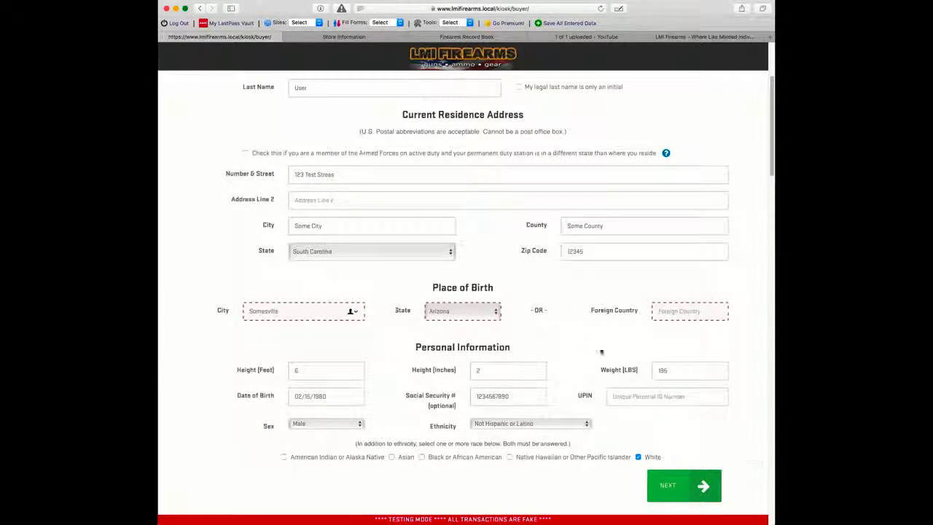
pyautogui.scroll(-3, 601, 352)
pyautogui.click(681, 368)
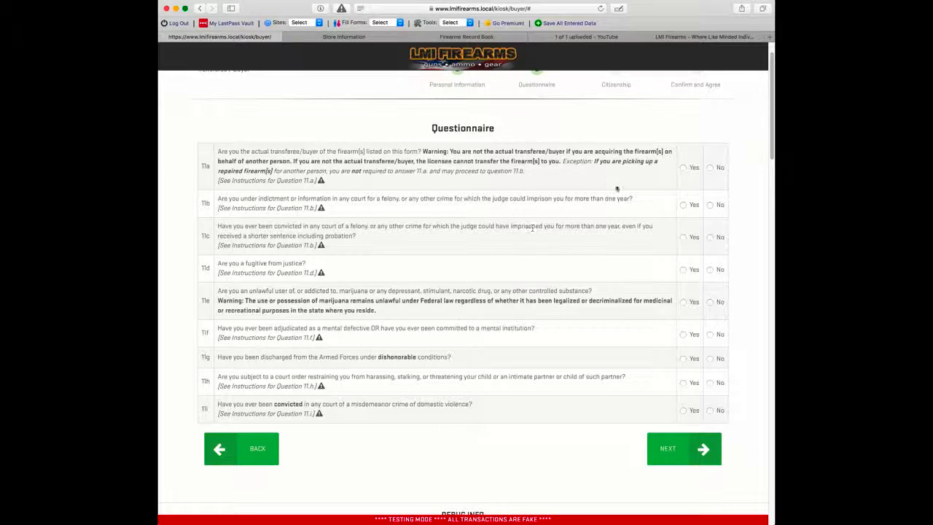
# Step: Mark Yes for 11a and 11b, No for 11c through 11i, and submit the questionnaire
pyautogui.click(683, 167)
pyautogui.click(688, 205)
pyautogui.click(712, 239)
pyautogui.click(710, 270)
pyautogui.click(709, 302)
pyautogui.click(711, 334)
pyautogui.click(711, 358)
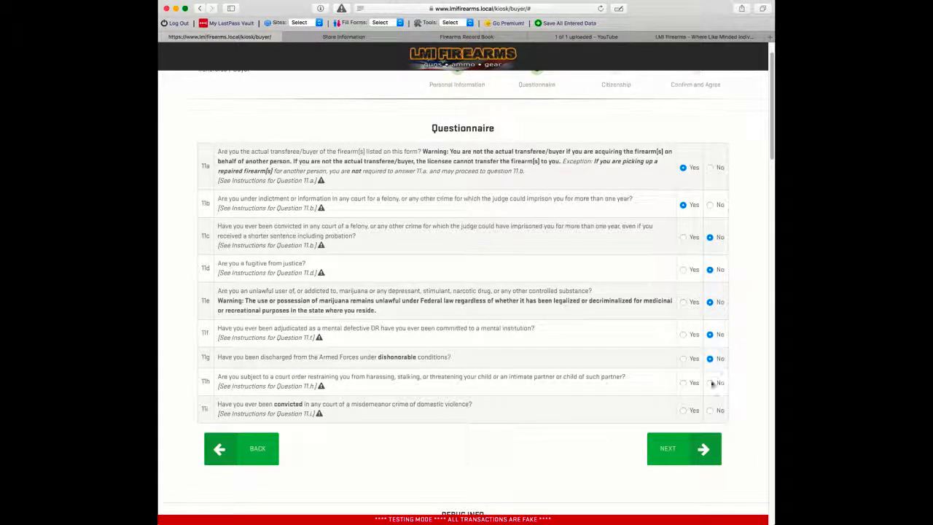
pyautogui.click(711, 383)
pyautogui.click(710, 410)
pyautogui.click(672, 446)
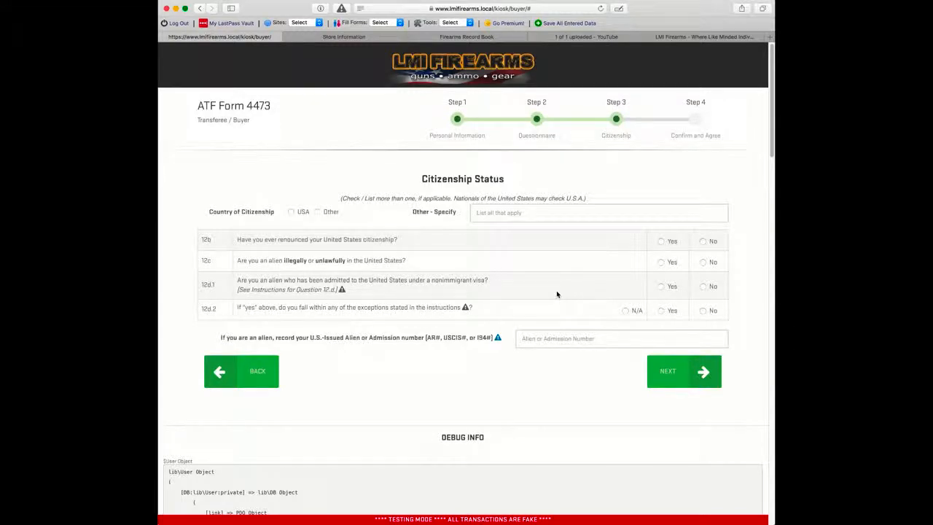
# Step: Tick USA citizenship, answer No to 12b, 12c and 12d.1, and N/A to 12d.2
pyautogui.click(291, 212)
pyautogui.click(702, 241)
pyautogui.click(710, 263)
pyautogui.click(710, 287)
pyautogui.click(711, 311)
pyautogui.click(628, 312)
pyautogui.click(671, 372)
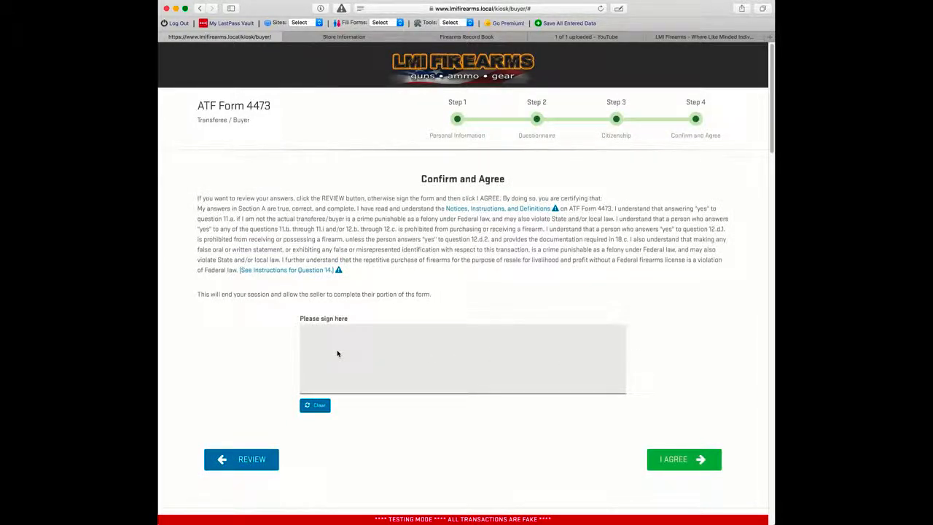
# Step: Draw the buyer's signature in the signing box and agree to submit the form
pyautogui.moveTo(327, 350)
pyautogui.mouseDown()
pyautogui.moveTo(323, 364)
pyautogui.moveTo(344, 384)
pyautogui.moveTo(358, 371)
pyautogui.moveTo(410, 377)
pyautogui.moveTo(466, 354)
pyautogui.moveTo(494, 377)
pyautogui.moveTo(536, 363)
pyautogui.moveTo(563, 375)
pyautogui.mouseUp()
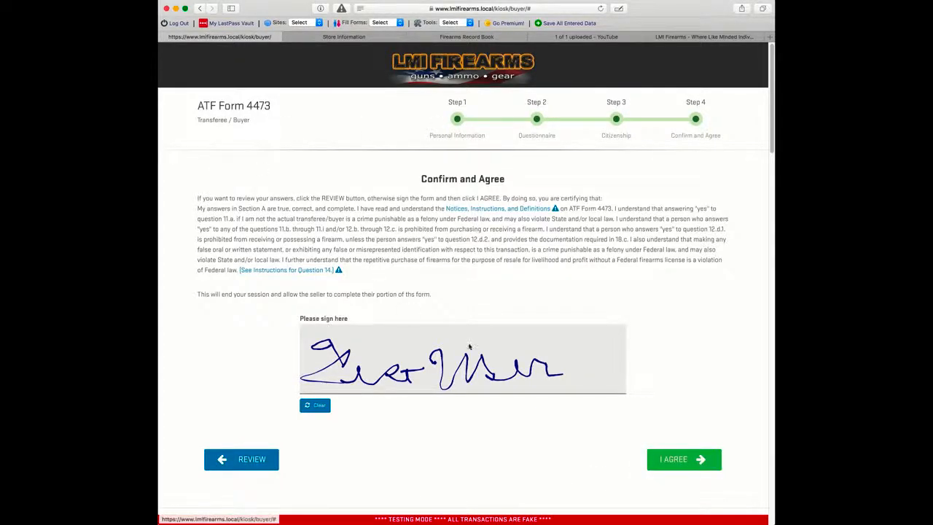
pyautogui.click(668, 459)
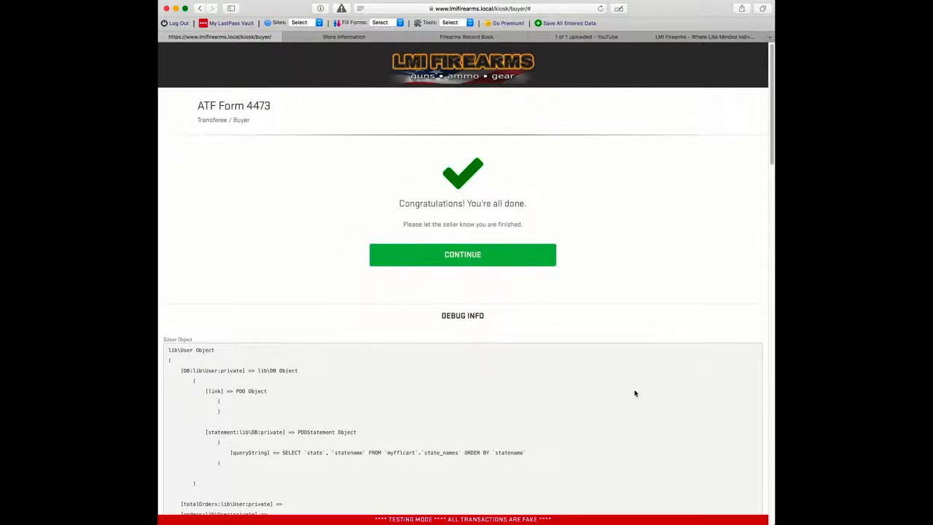
# Step: Sign in to the seller kiosk with the kiosk password and open the active buyer form
pyautogui.click(503, 253)
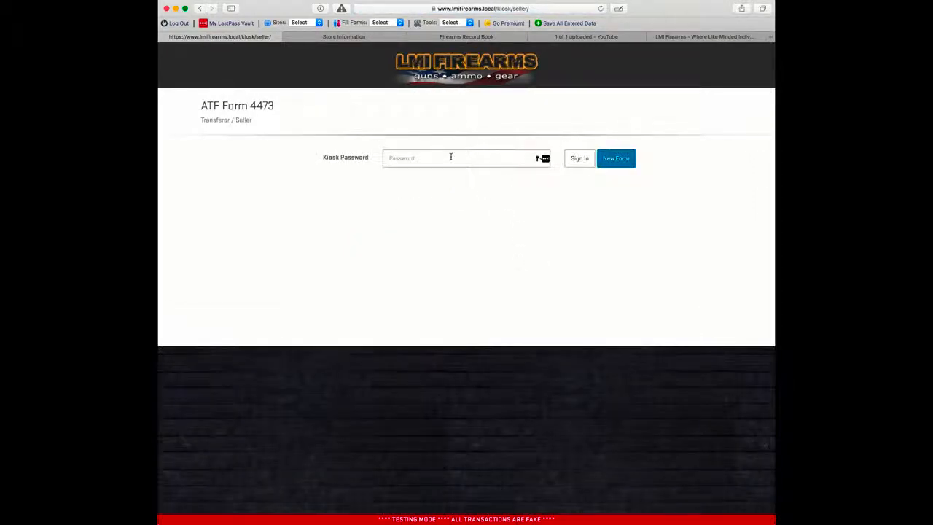
pyautogui.write('****')
pyautogui.click(577, 161)
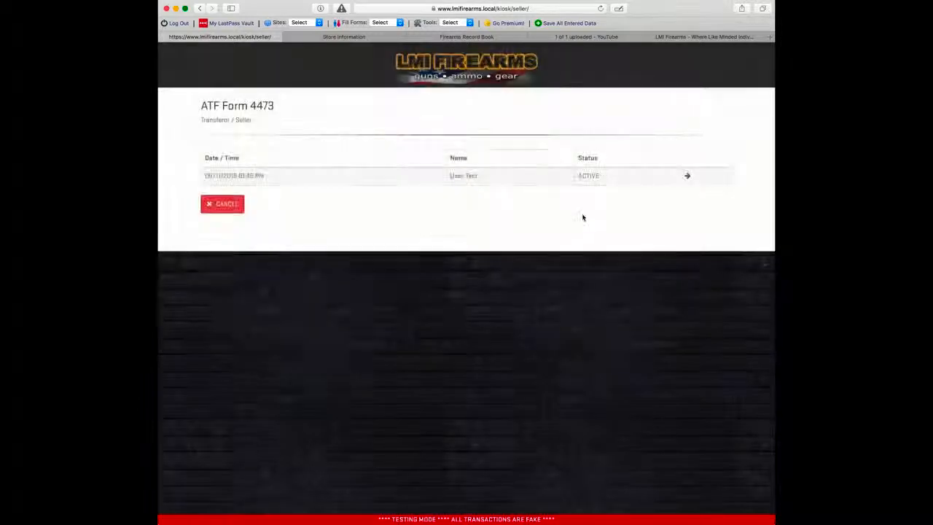
pyautogui.click(691, 182)
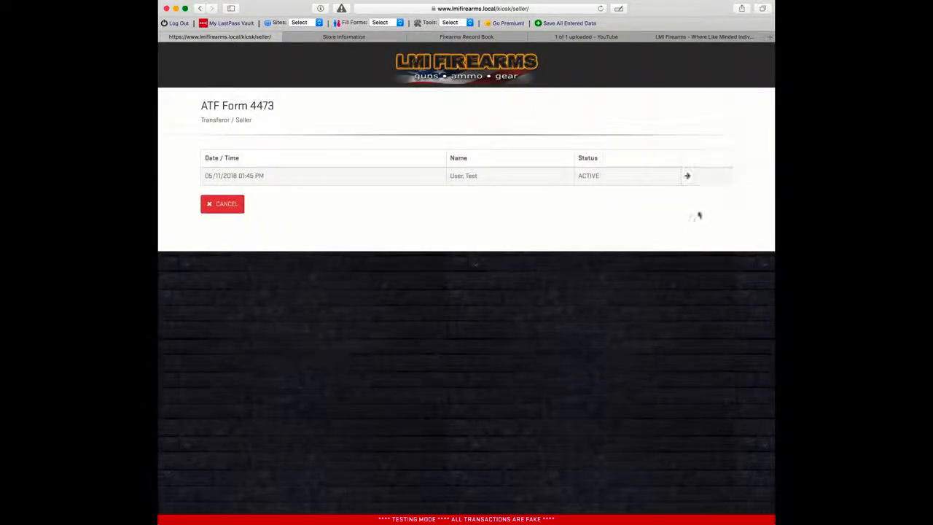
pyautogui.click(687, 176)
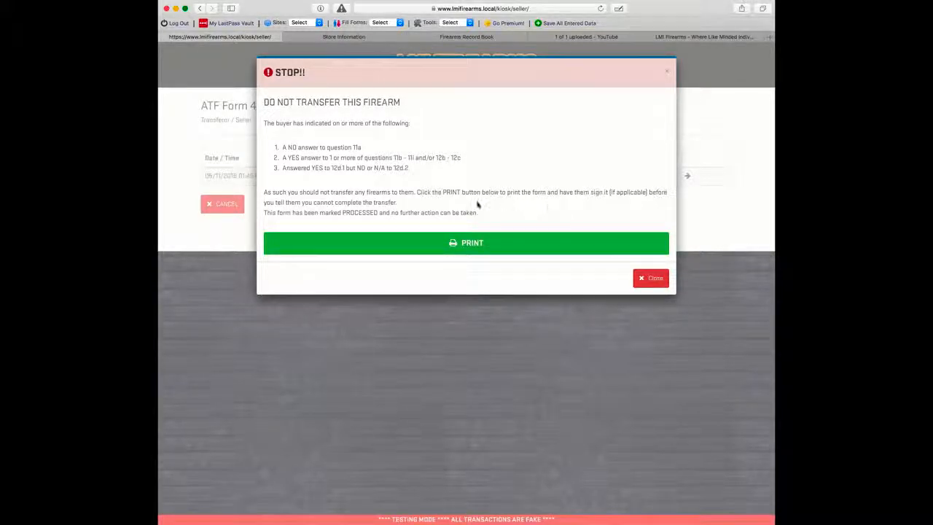
# Step: Close the do-not-transfer warning, cancel the flagged form, and start a new buyer form
pyautogui.click(646, 278)
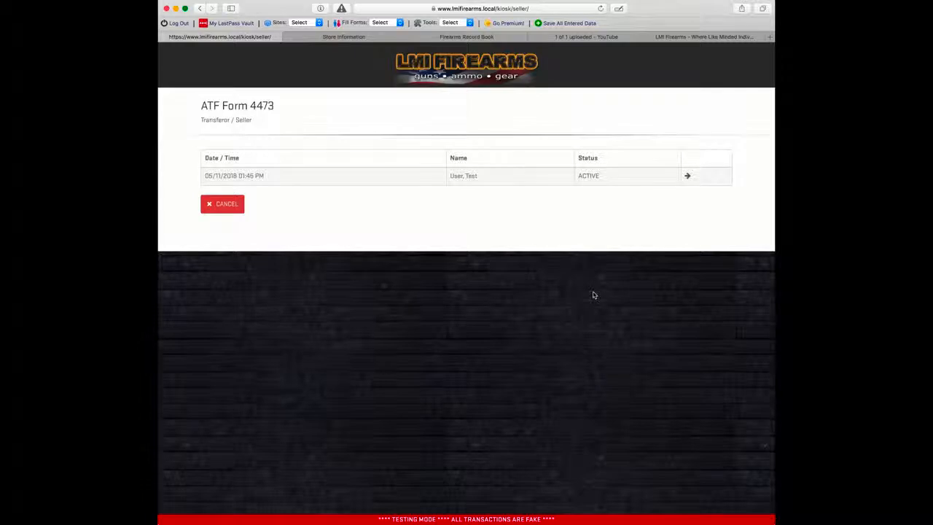
pyautogui.click(219, 204)
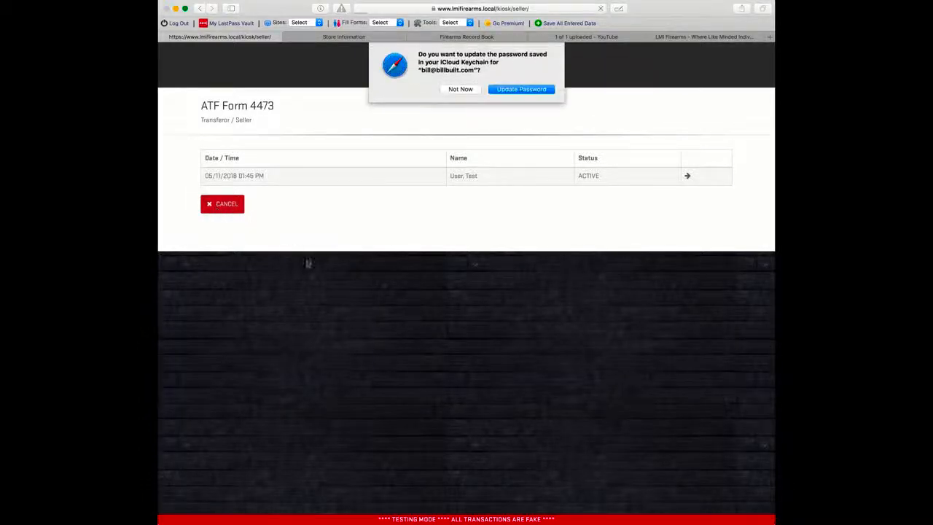
pyautogui.click(461, 89)
pyautogui.click(437, 159)
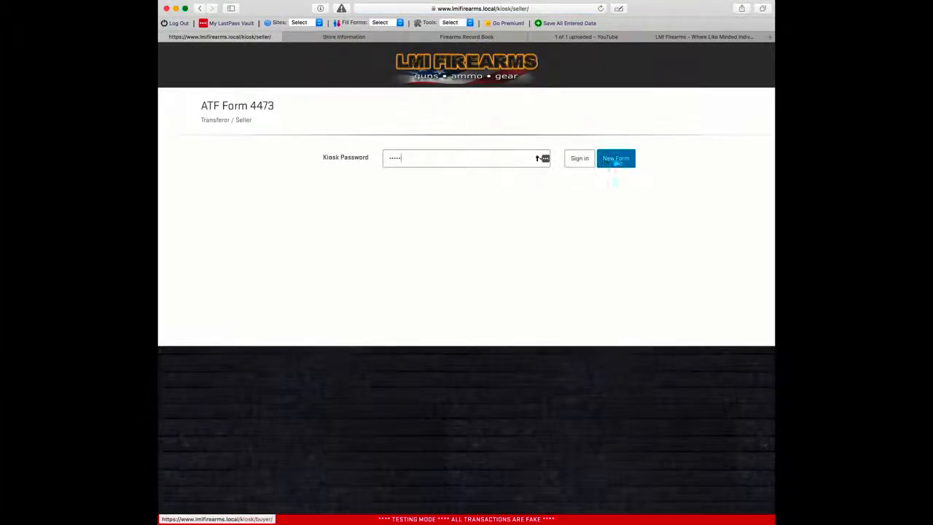
pyautogui.click(612, 160)
pyautogui.click(464, 89)
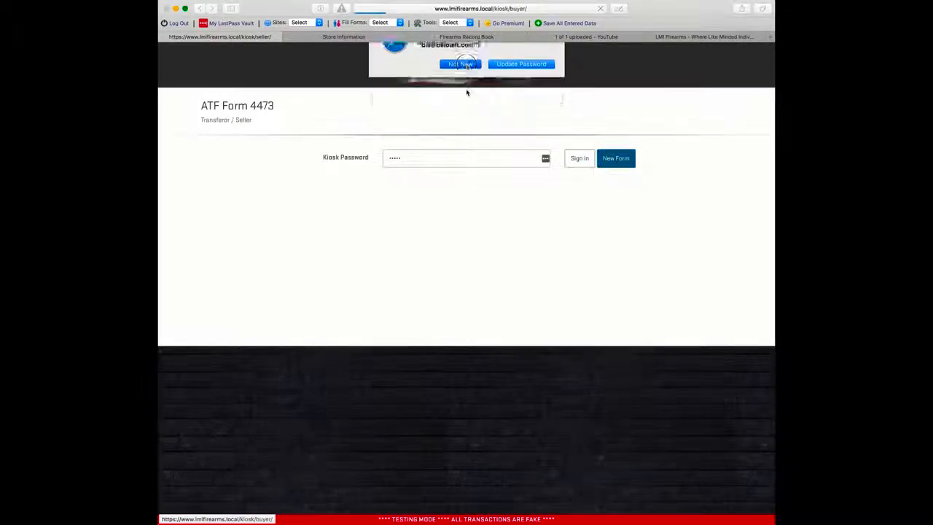
# Step: Fill in the buyer's name, residence address, city, county and state, birth city, and Alabama birth state
pyautogui.click(350, 206)
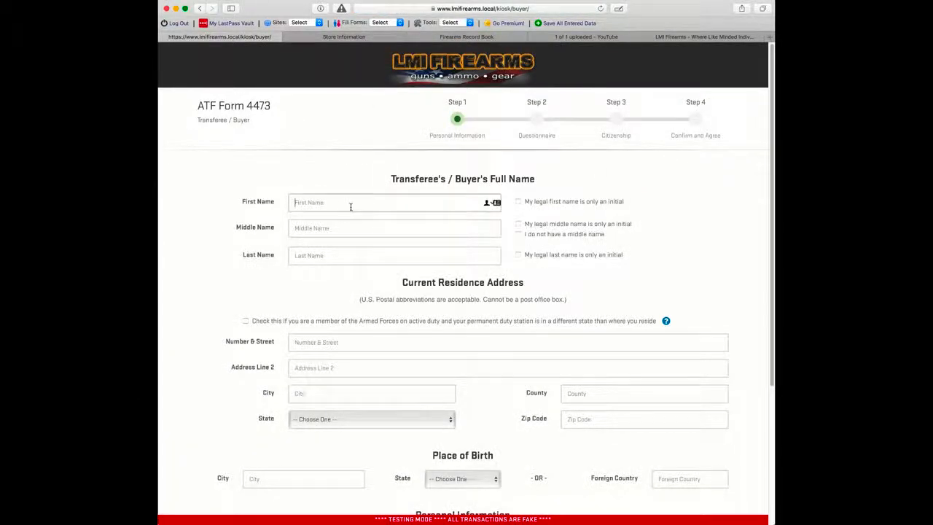
pyautogui.write('Test')
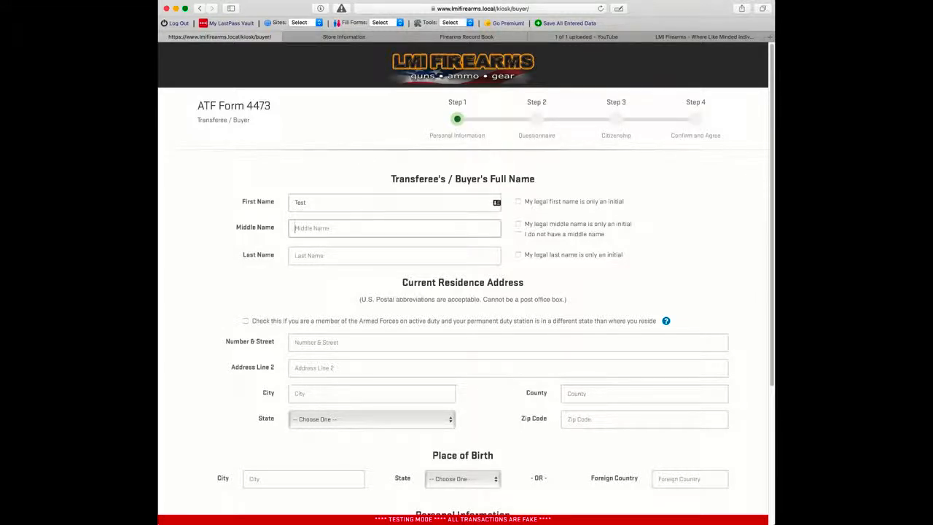
pyautogui.write('C')
pyautogui.hotkey('shift', 'Tab')
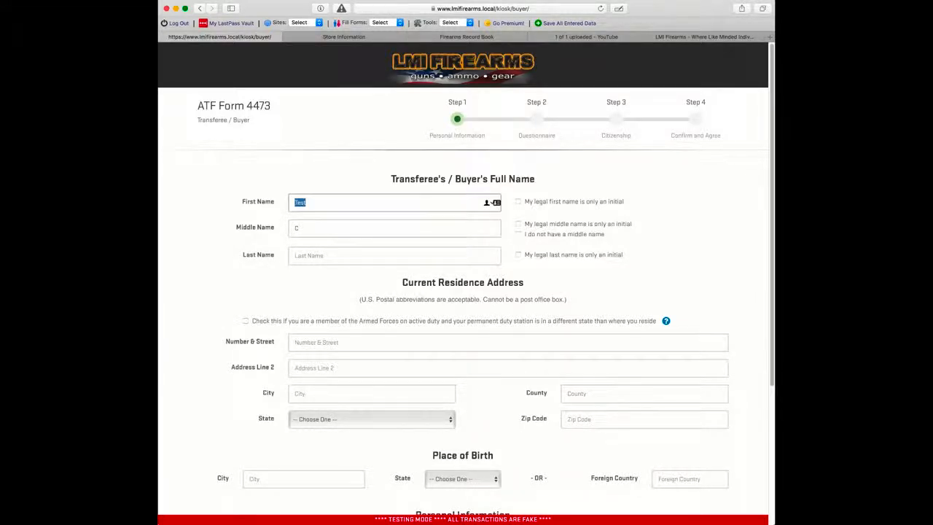
pyautogui.press('Tab')
pyautogui.press('Tab')
pyautogui.write('Us')
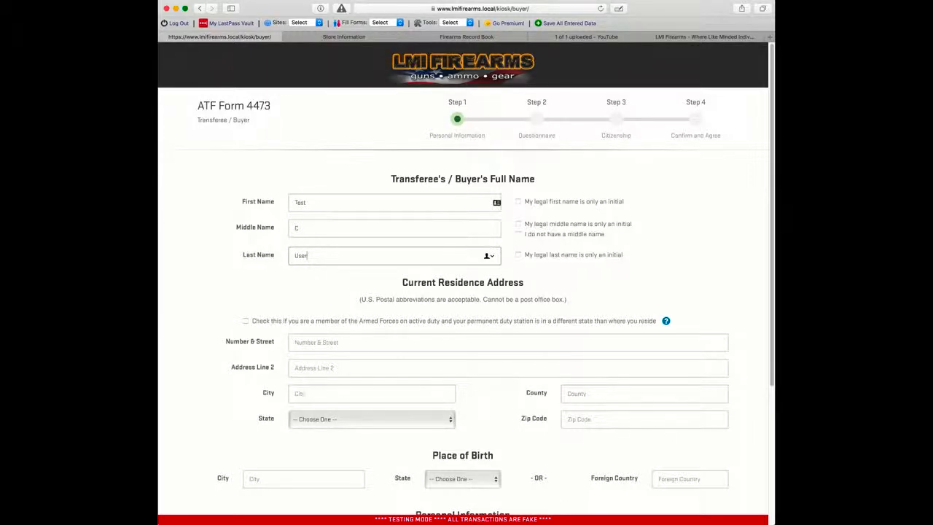
pyautogui.press('Tab')
pyautogui.write('123')
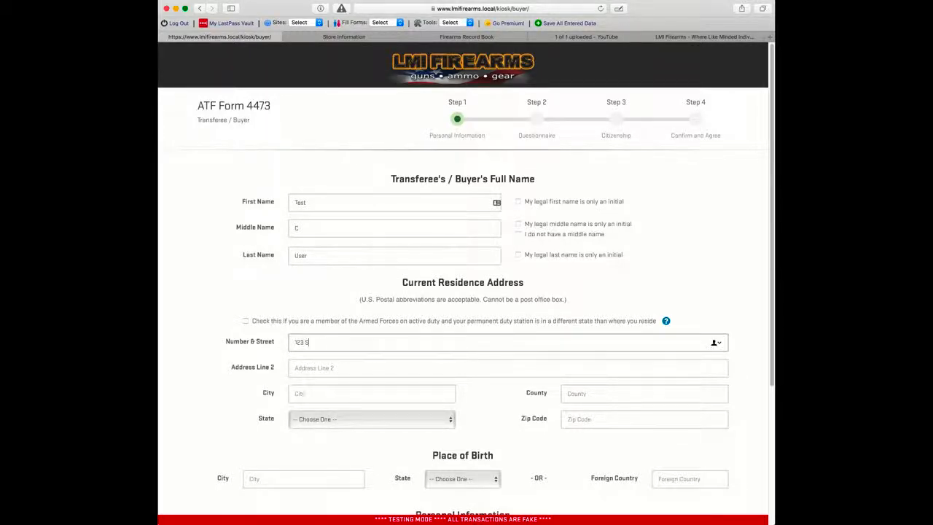
pyautogui.write(' Some Street')
pyautogui.press('Tab')
pyautogui.press('Tab')
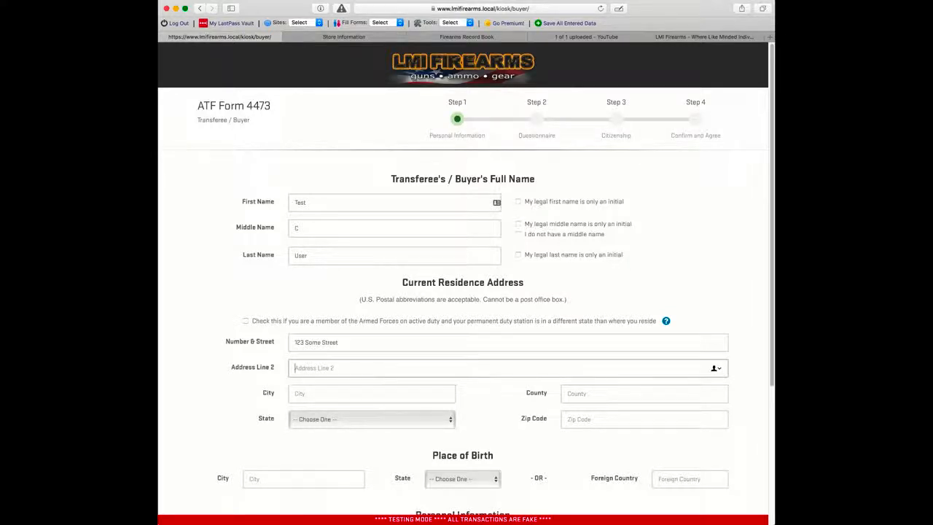
pyautogui.write('Somes City')
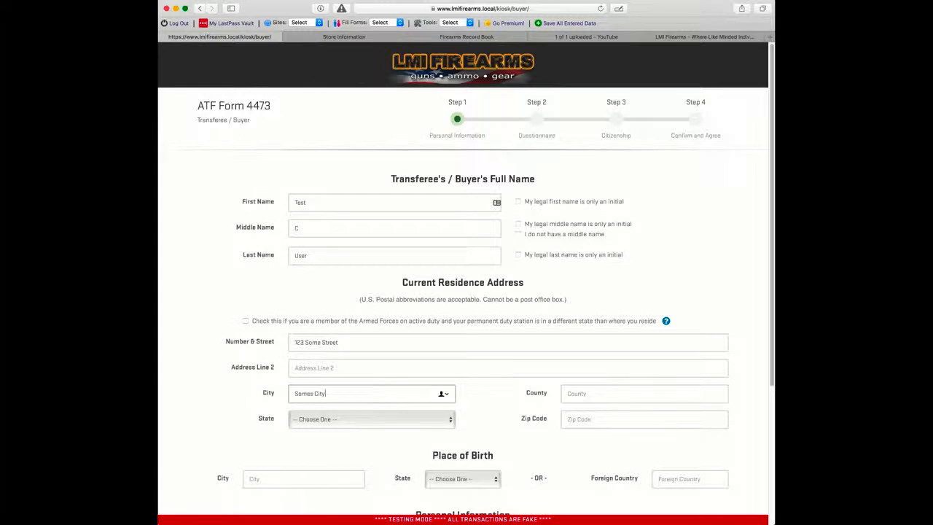
pyautogui.press('Tab')
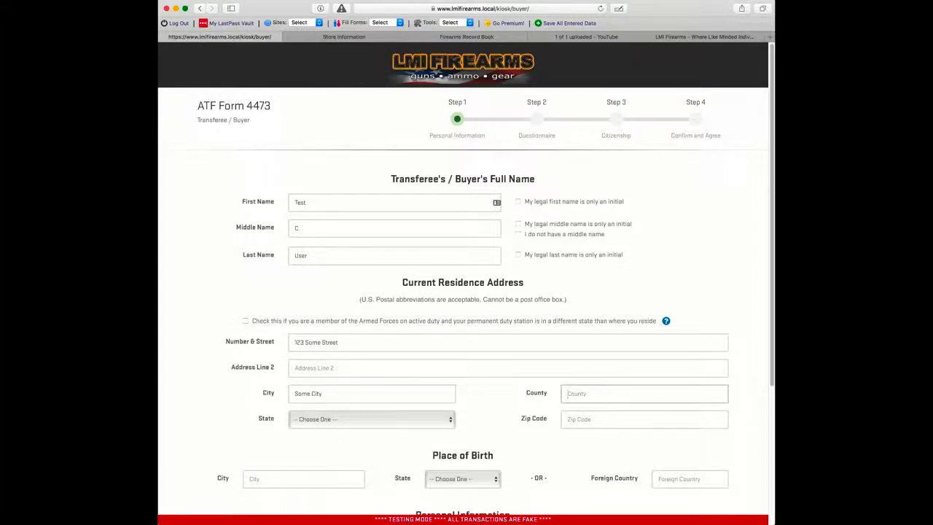
pyautogui.write('Some County')
pyautogui.press('Tab')
pyautogui.press('c')
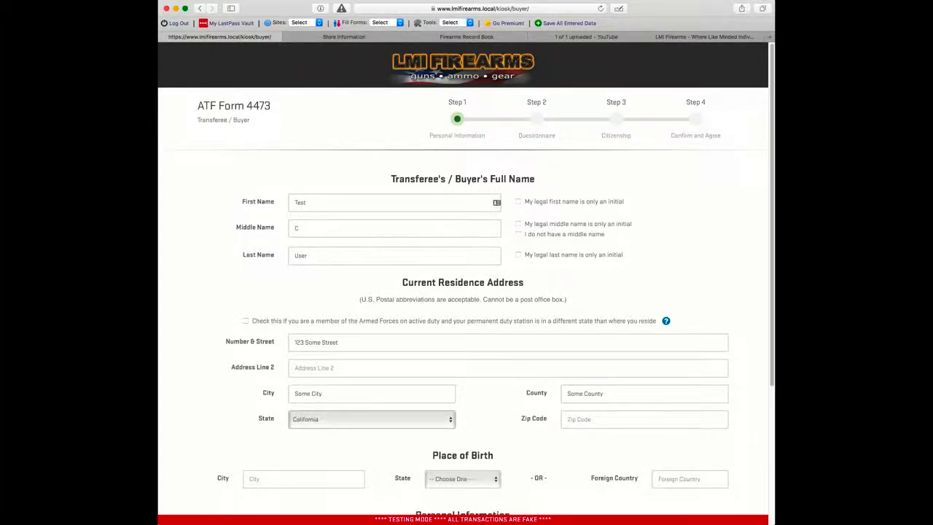
pyautogui.write('s')
pyautogui.write('99887')
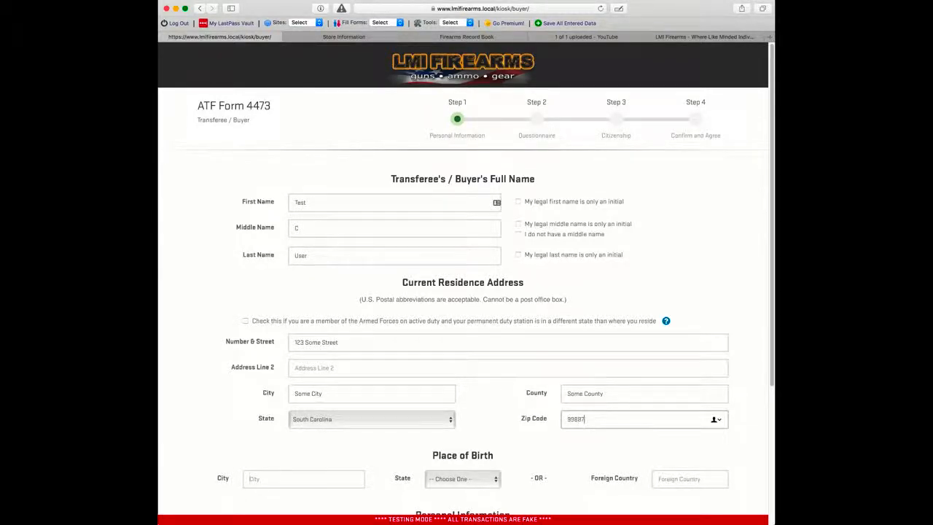
pyautogui.press('Tab')
pyautogui.write('Somesvil')
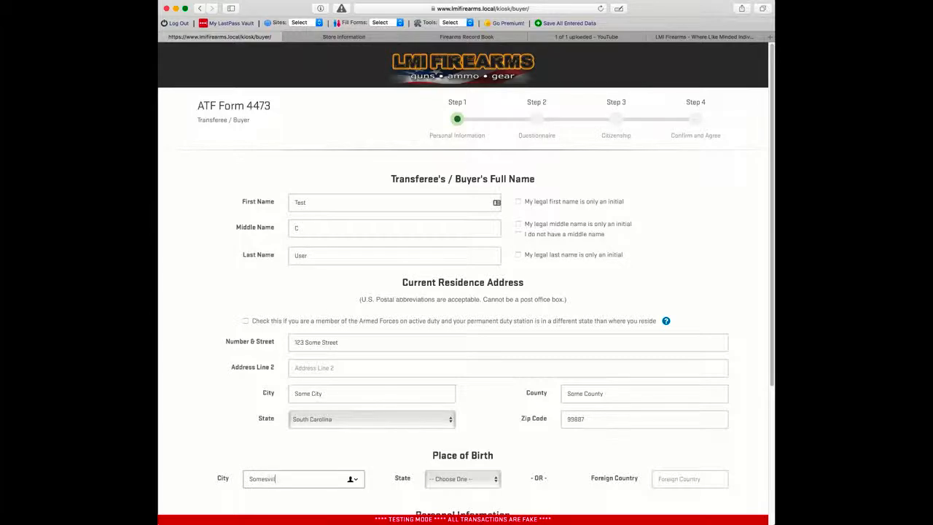
pyautogui.write('le')
pyautogui.press('Tab')
pyautogui.press('a')
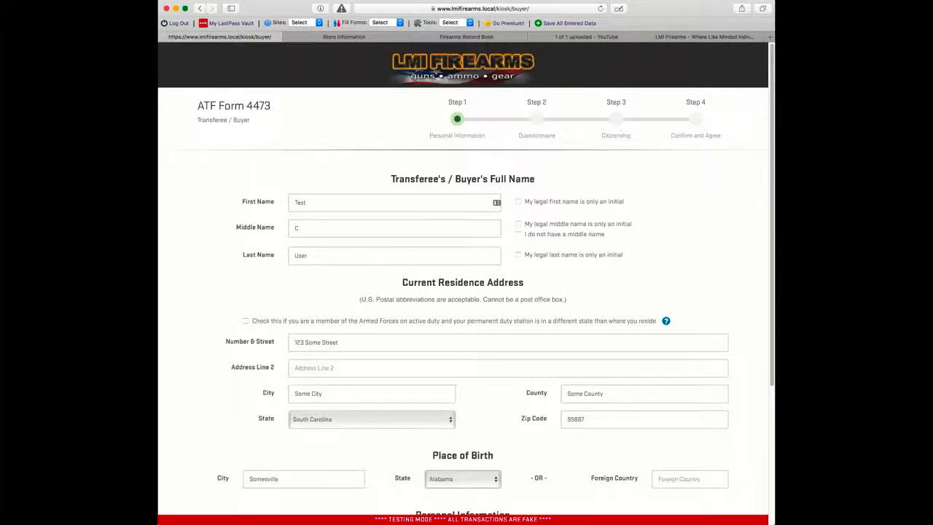
pyautogui.scroll(-5, 396, 260)
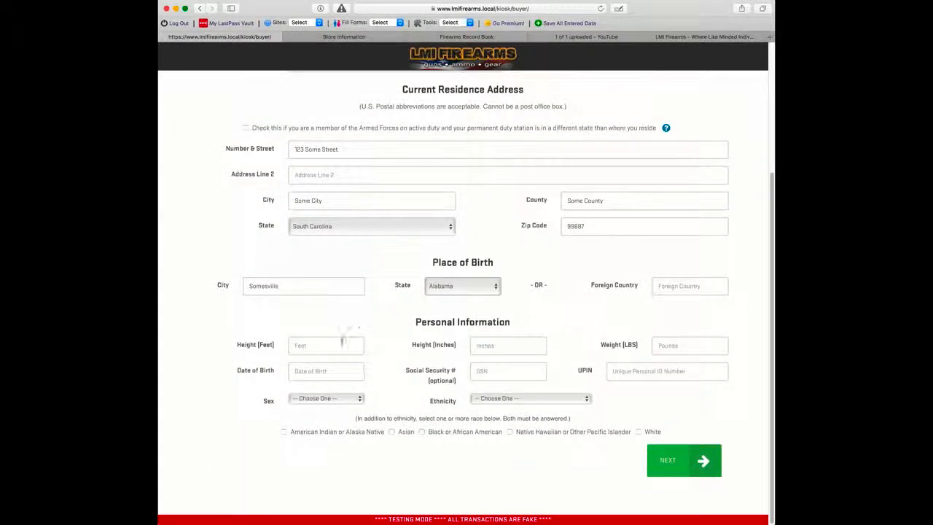
pyautogui.click(341, 344)
pyautogui.write('6')
pyautogui.press('Tab')
pyautogui.write('2')
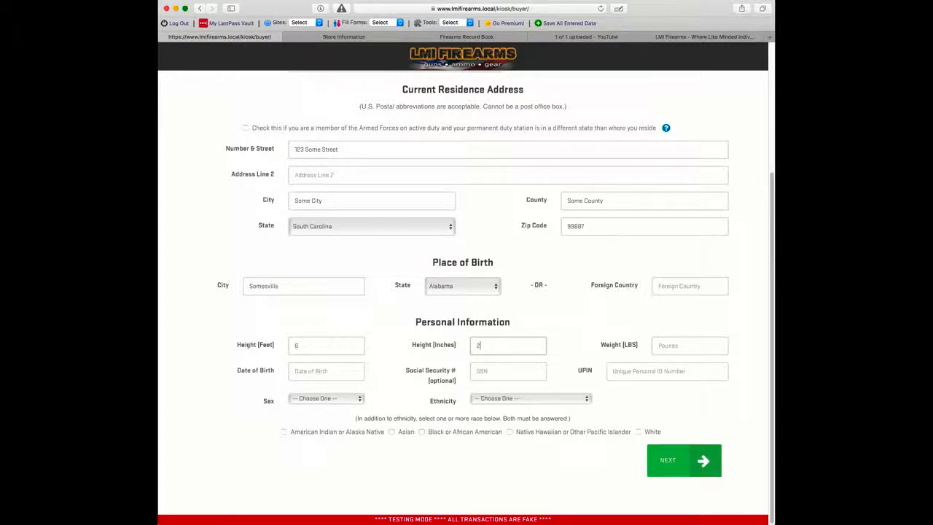
pyautogui.press('Tab')
pyautogui.write('18')
pyautogui.write('5')
pyautogui.press('Tab')
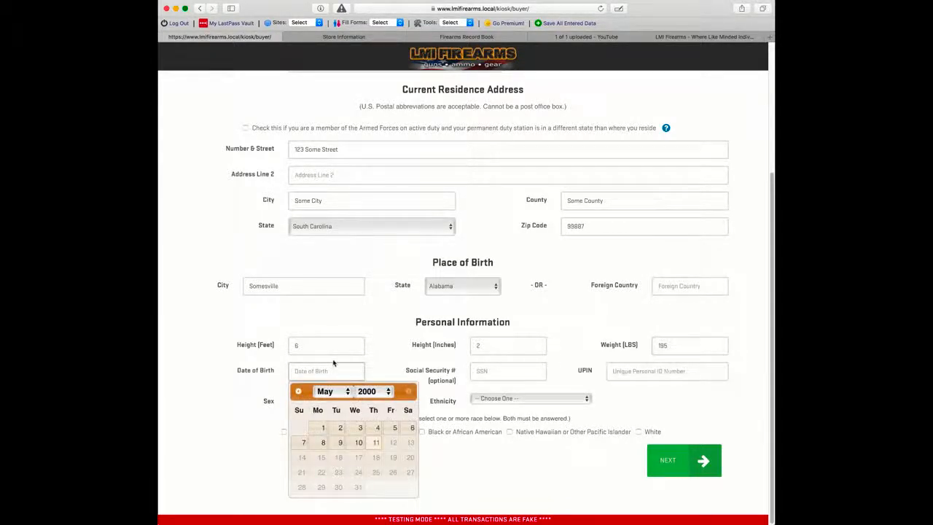
pyautogui.click(361, 392)
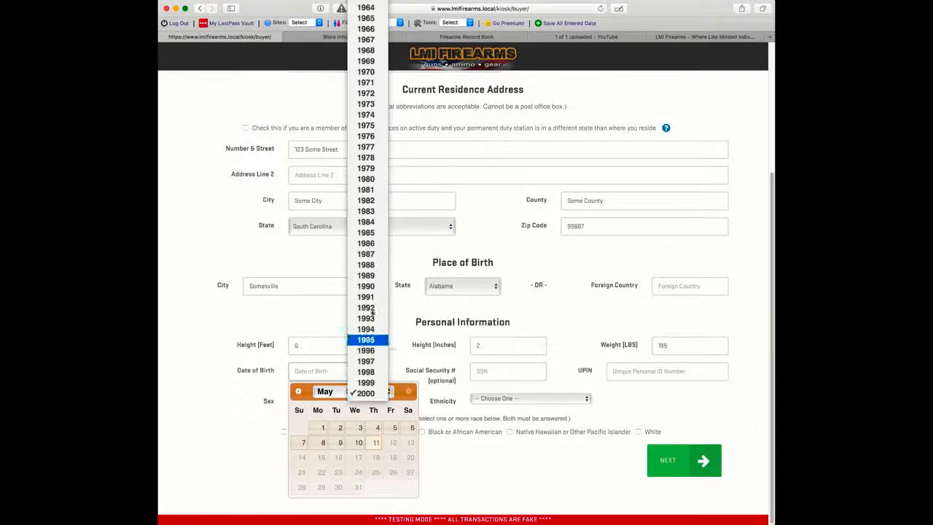
pyautogui.click(368, 147)
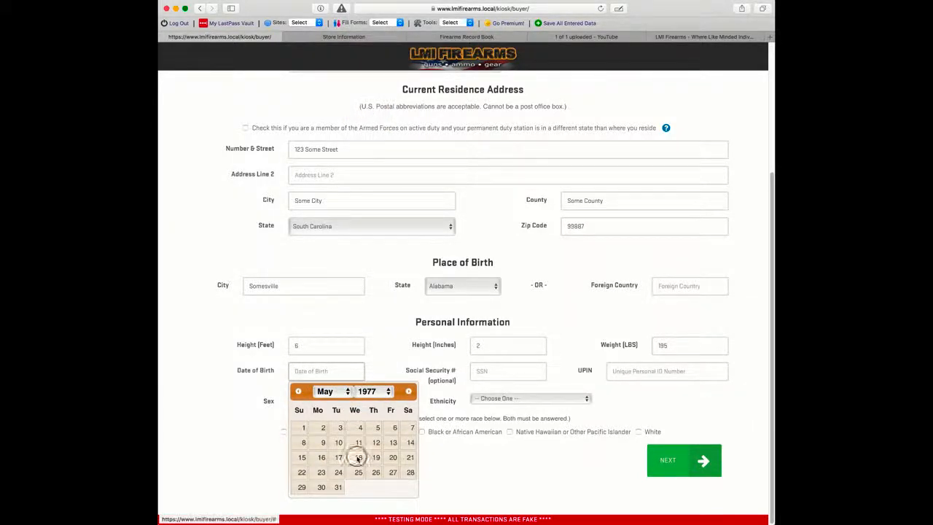
pyautogui.click(358, 457)
pyautogui.click(487, 370)
pyautogui.write('123')
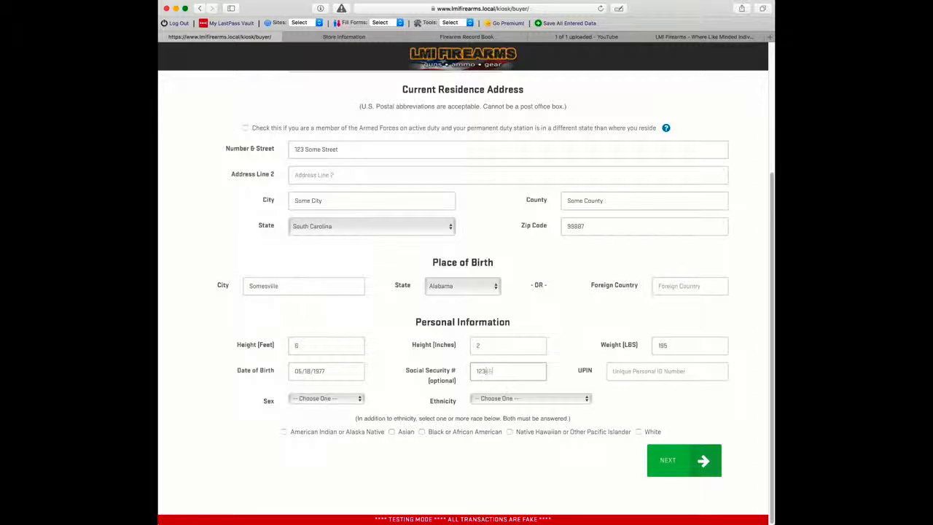
pyautogui.write('4567890')
pyautogui.press('Tab')
# Step: Set sex to Female, ethnicity to Not Hispanic or Latino, and race to White
pyautogui.click(329, 400)
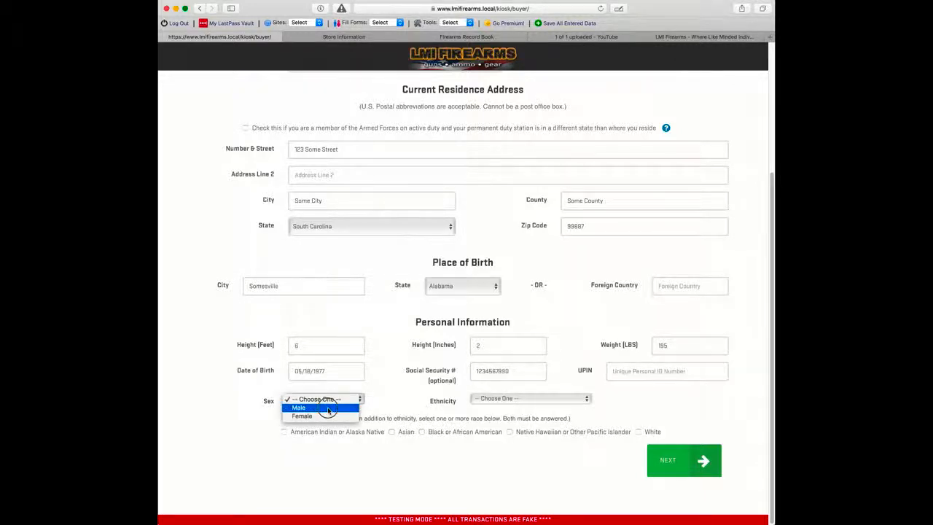
pyautogui.click(329, 415)
pyautogui.click(509, 399)
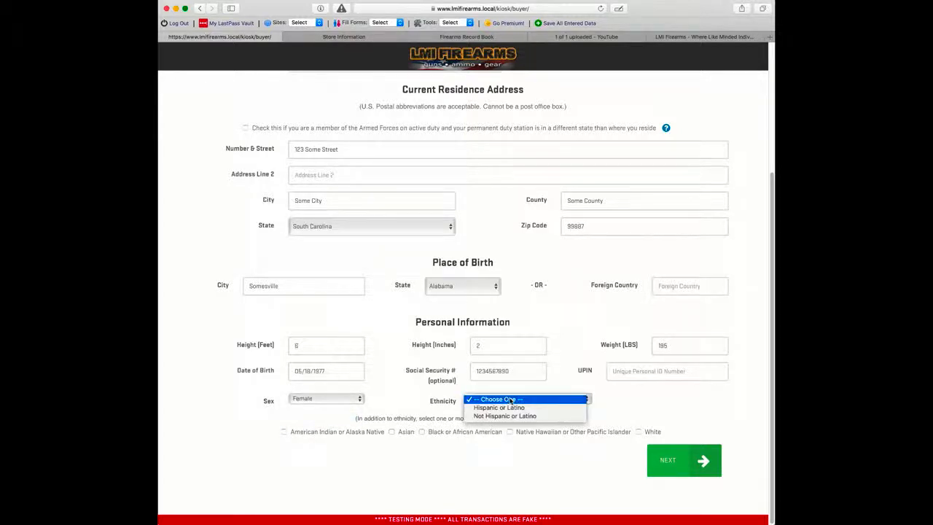
pyautogui.click(512, 415)
pyautogui.click(639, 431)
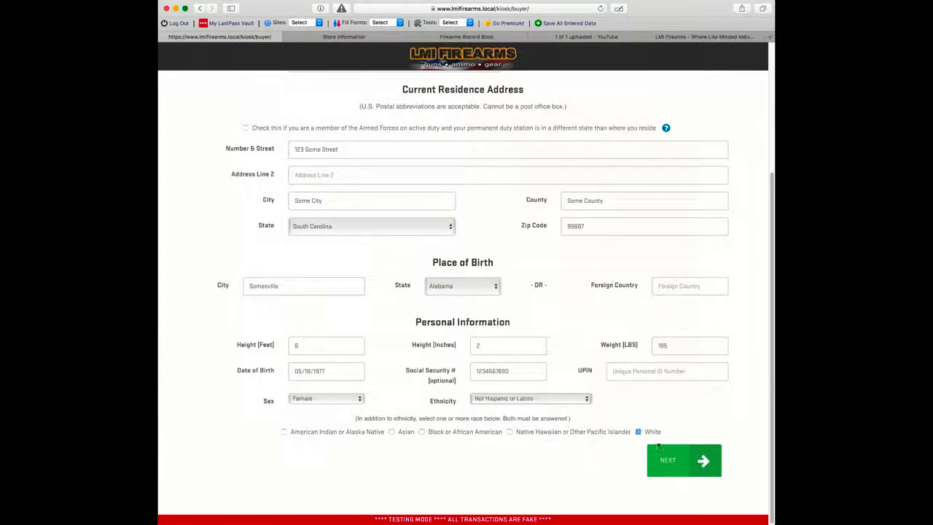
pyautogui.click(669, 460)
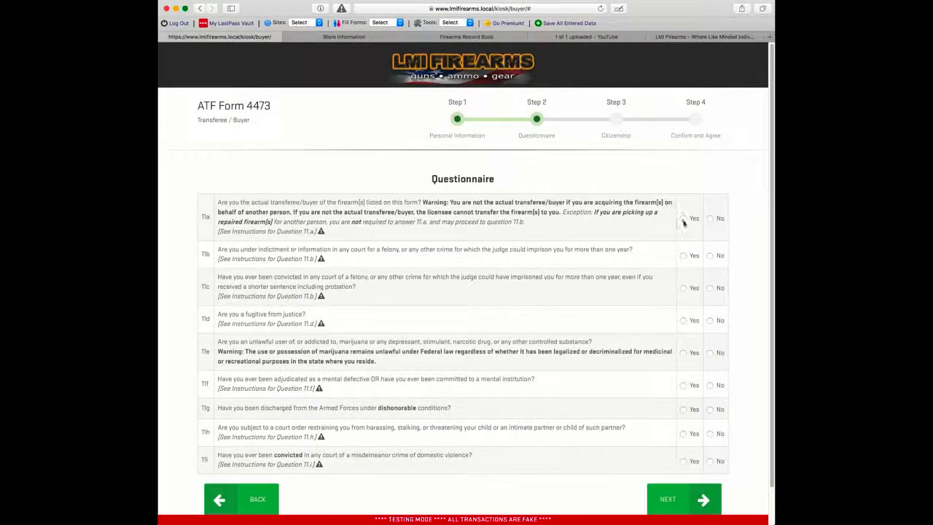
# Step: Answer Yes to question 11a and No to questions 11b through 11i
pyautogui.click(683, 218)
pyautogui.click(711, 255)
pyautogui.click(716, 321)
pyautogui.click(717, 289)
pyautogui.click(714, 353)
pyautogui.click(715, 385)
pyautogui.click(711, 409)
pyautogui.click(712, 433)
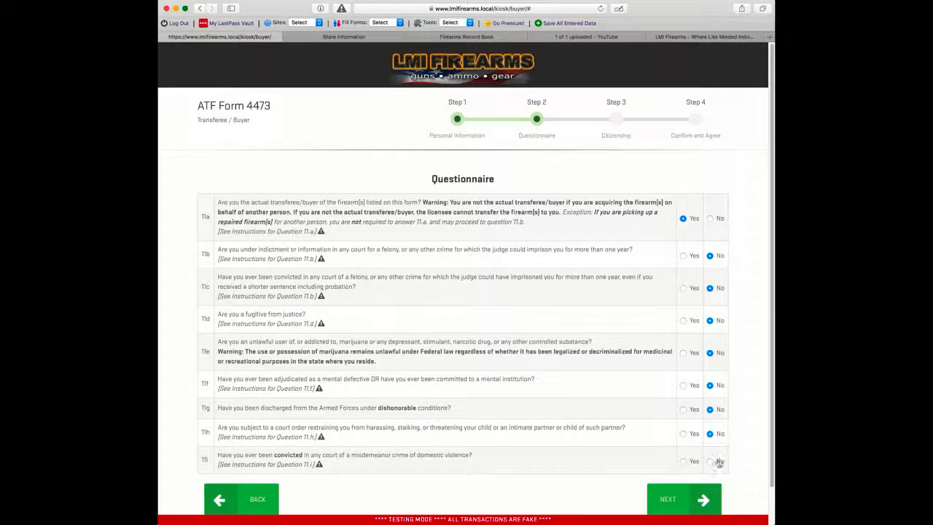
pyautogui.click(712, 460)
pyautogui.click(699, 498)
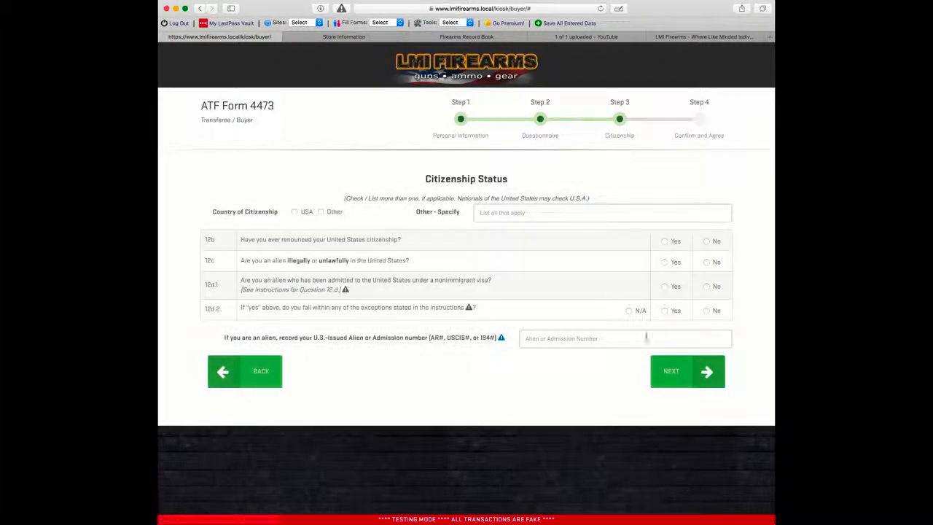
# Step: Tick USA citizenship, answer No to 12b–12d.1 and N/A to 12d.2, then sign and agree
pyautogui.click(305, 212)
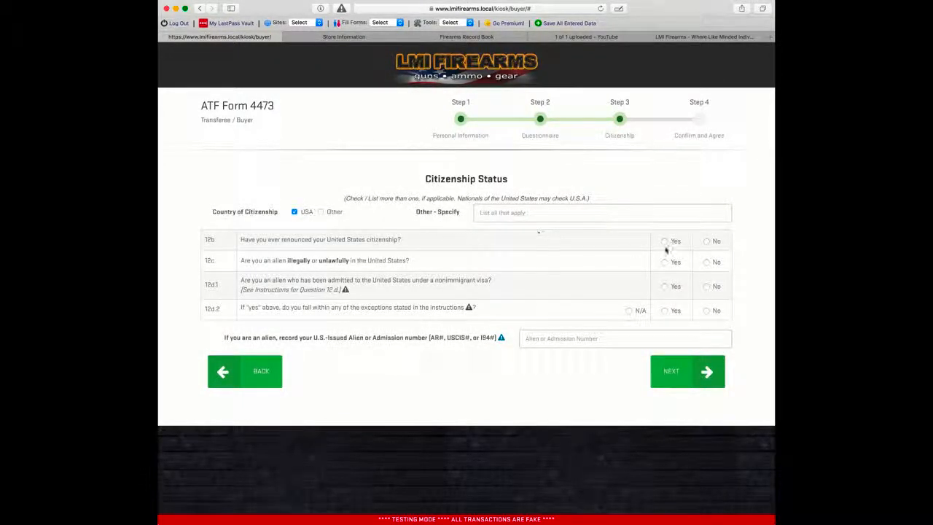
pyautogui.click(723, 242)
pyautogui.click(718, 263)
pyautogui.click(707, 287)
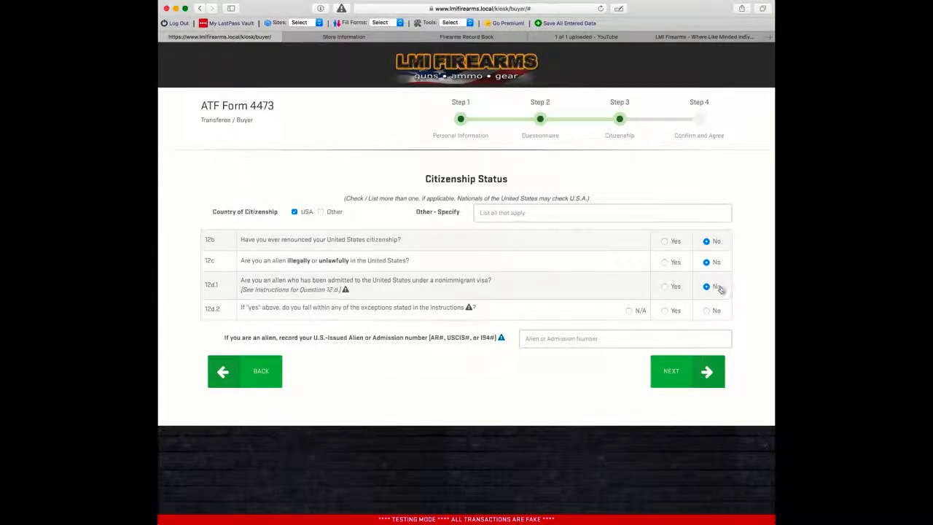
pyautogui.click(629, 312)
pyautogui.click(668, 371)
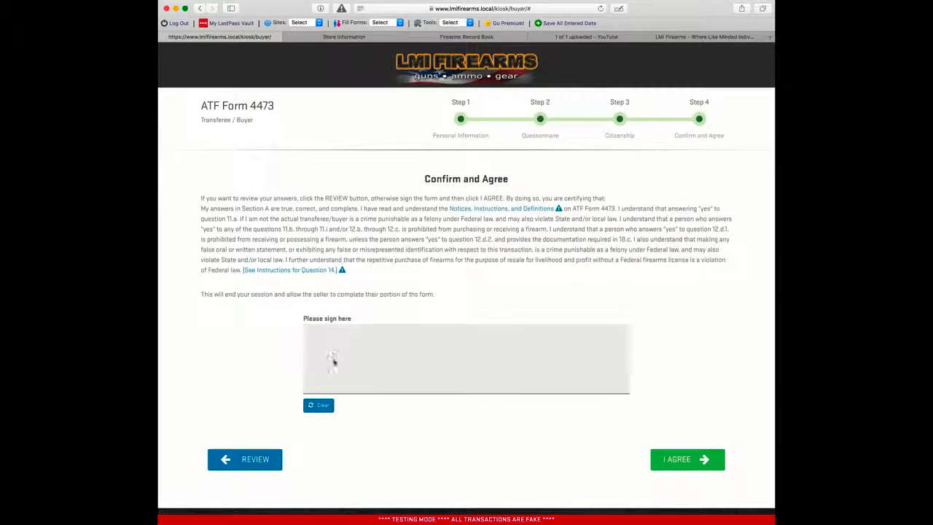
pyautogui.moveTo(325, 344)
pyautogui.mouseDown()
pyautogui.moveTo(317, 371)
pyautogui.moveTo(366, 379)
pyautogui.moveTo(399, 377)
pyautogui.moveTo(417, 359)
pyautogui.moveTo(442, 384)
pyautogui.moveTo(552, 373)
pyautogui.mouseUp()
pyautogui.click(678, 460)
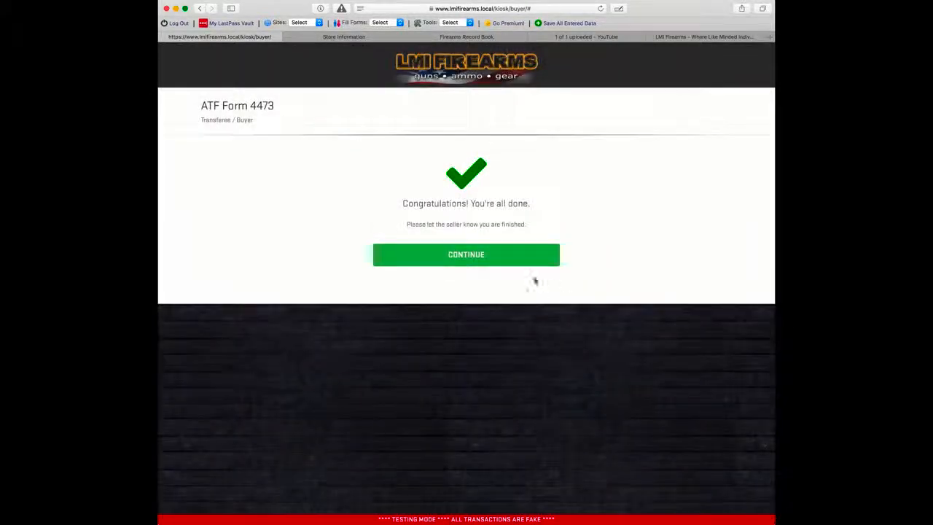
# Step: Hand over to the seller kiosk, sign in with the kiosk password, and open the active 4473 form
pyautogui.click(498, 266)
pyautogui.click(450, 155)
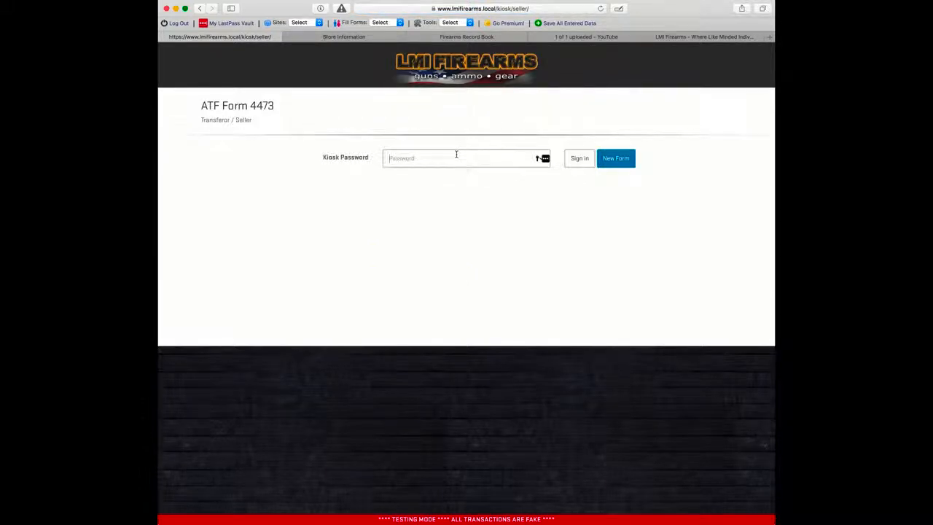
pyautogui.write('•••••')
pyautogui.press('Return')
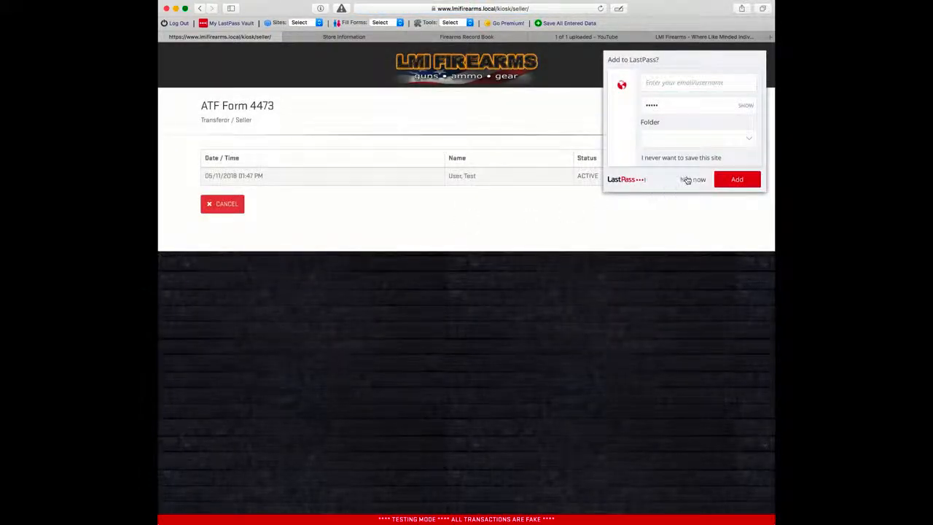
pyautogui.click(689, 180)
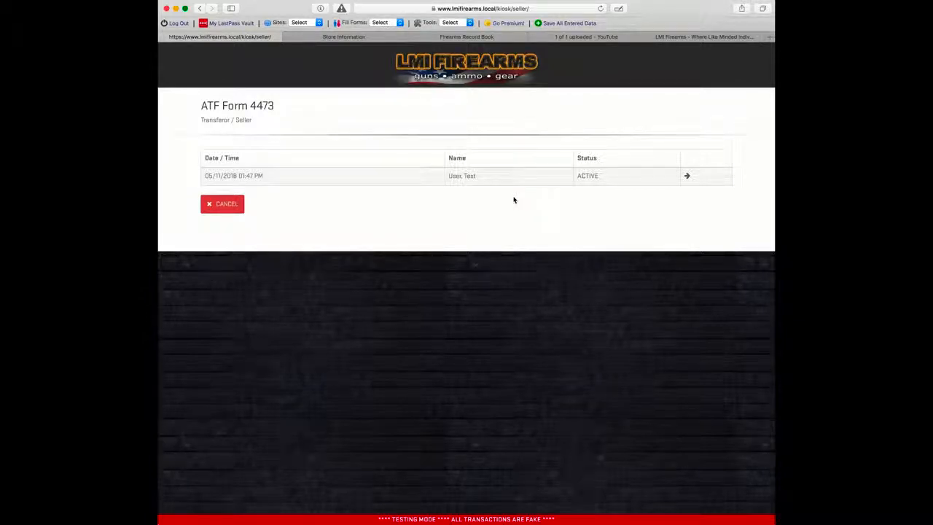
pyautogui.click(687, 177)
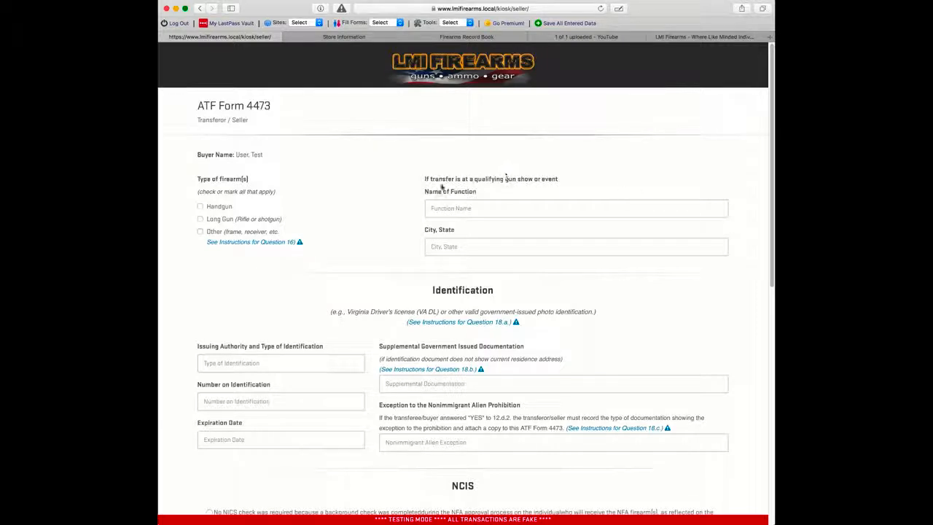
# Step: Mark the firearm as a Handgun and enter a South Carolina Drivers License with its number
pyautogui.click(216, 208)
pyautogui.scroll(-3, 361, 198)
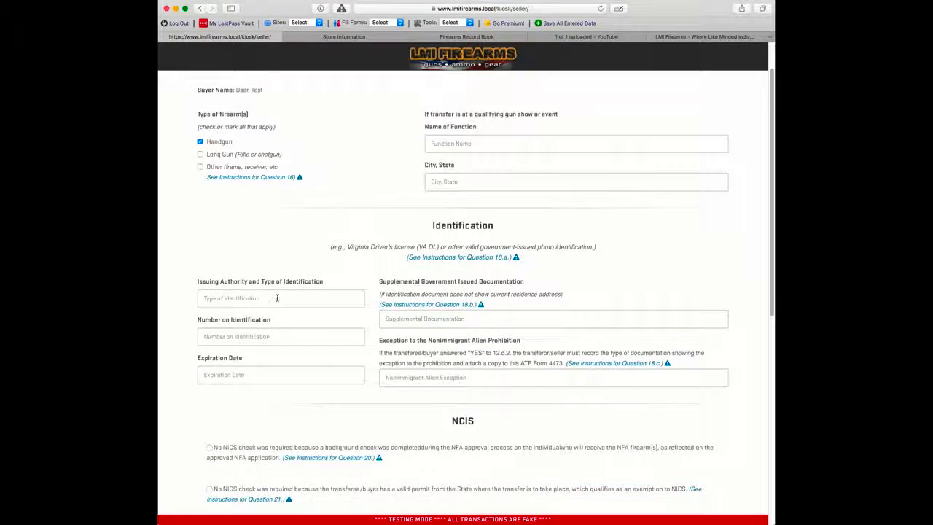
pyautogui.click(280, 298)
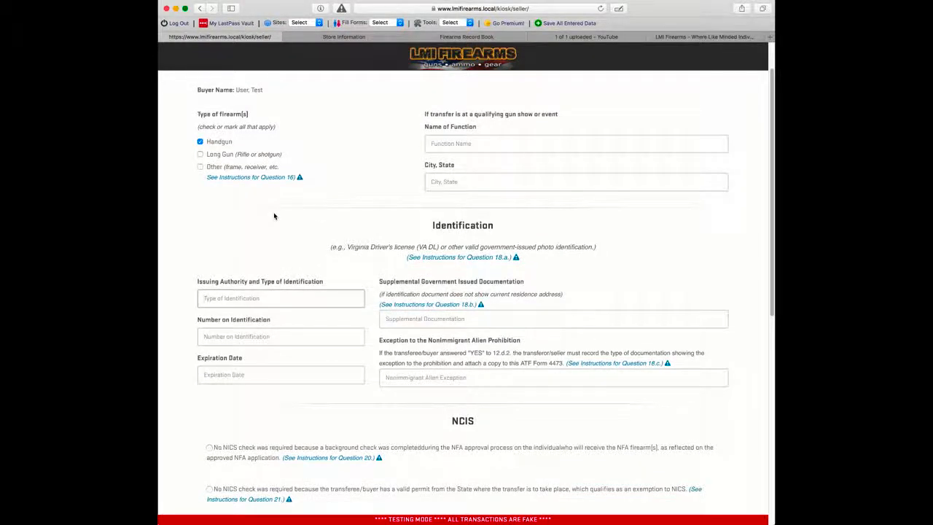
pyautogui.write('South Car')
pyautogui.write('olina Drivers Licvens')
pyautogui.press('BackSpace')
pyautogui.press('BackSpace')
pyautogui.press('BackSpace')
pyautogui.press('BackSpace')
pyautogui.write('ense')
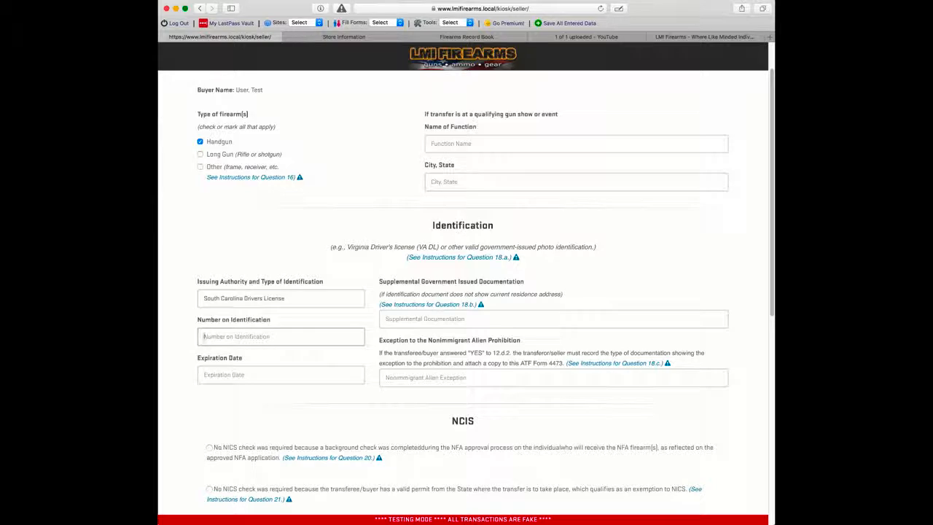
pyautogui.write('999887777')
# Step: Set the identification's expiration date to May 18, 2020
pyautogui.press('Tab')
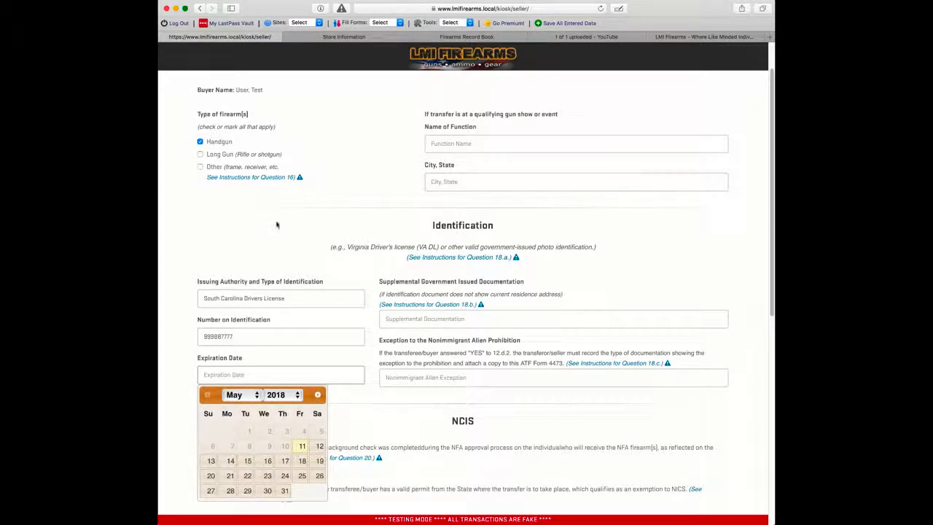
pyautogui.click(256, 393)
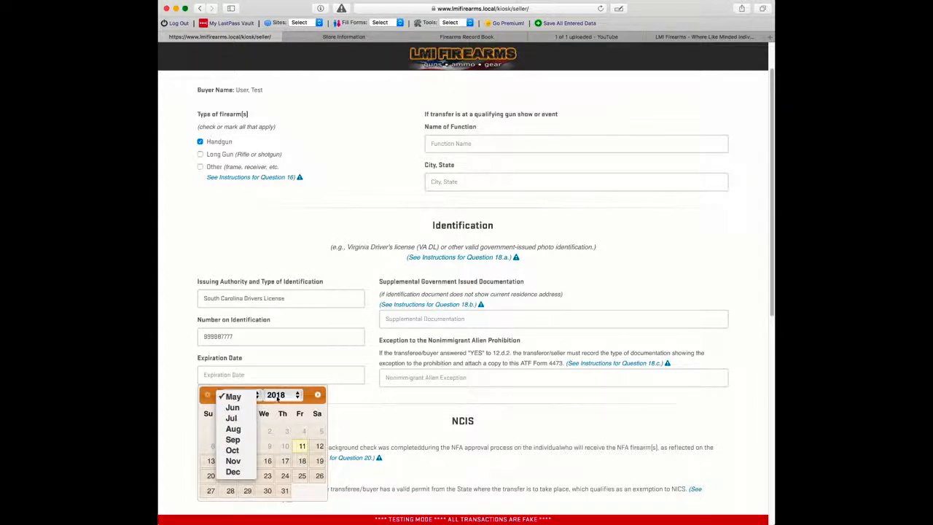
pyautogui.click(277, 394)
pyautogui.click(275, 416)
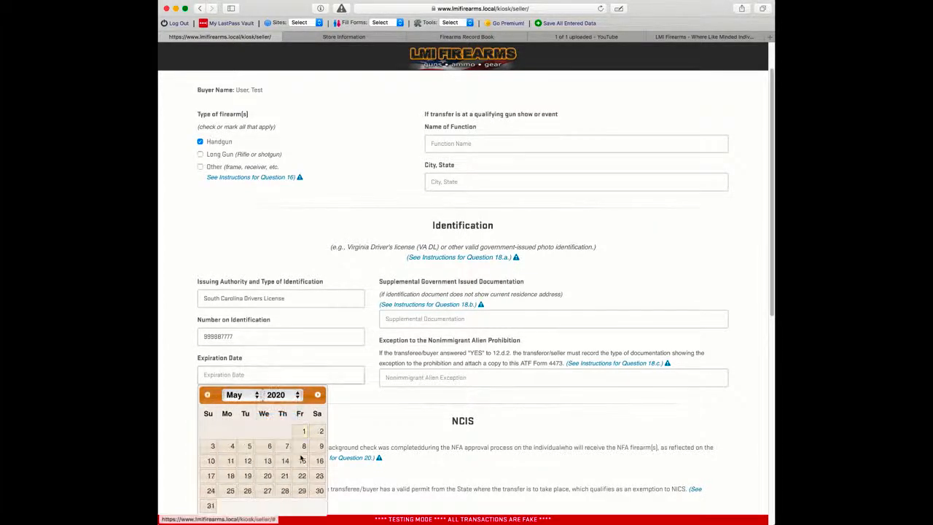
pyautogui.click(230, 476)
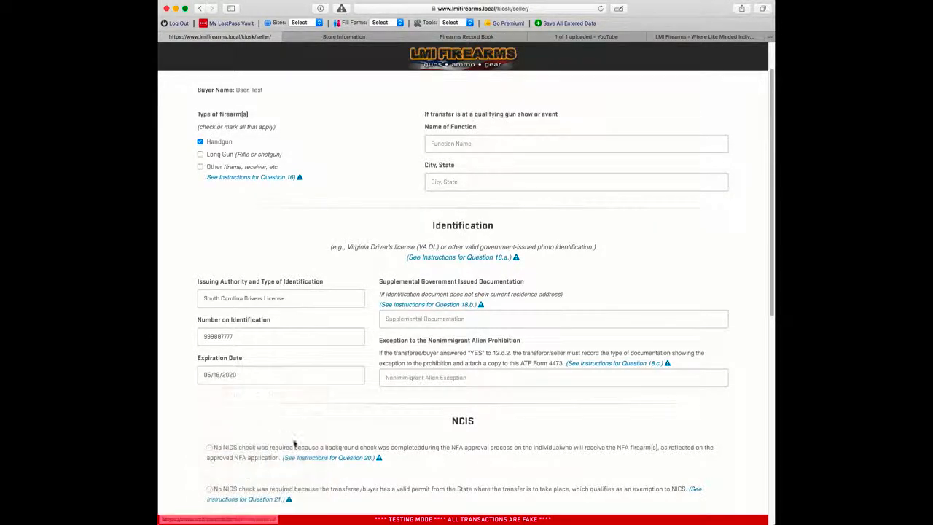
pyautogui.scroll(-2, 342, 379)
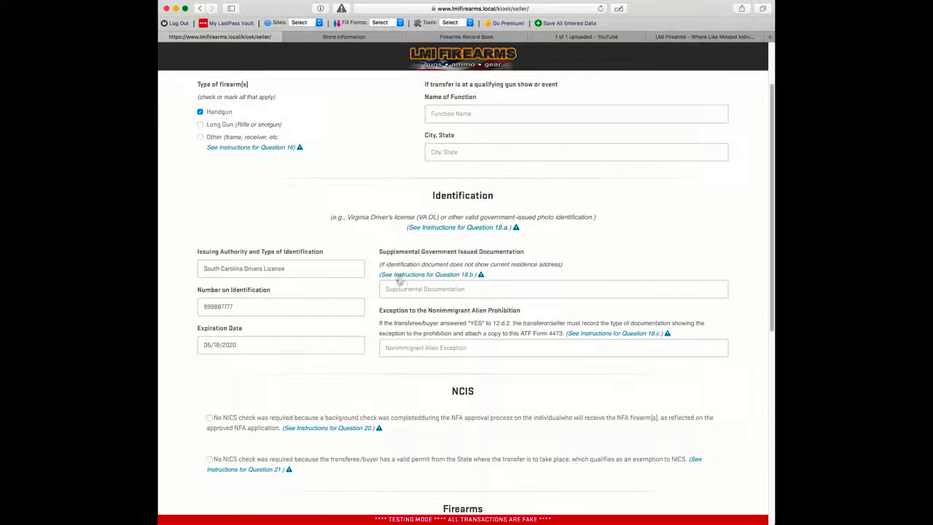
pyautogui.click(437, 275)
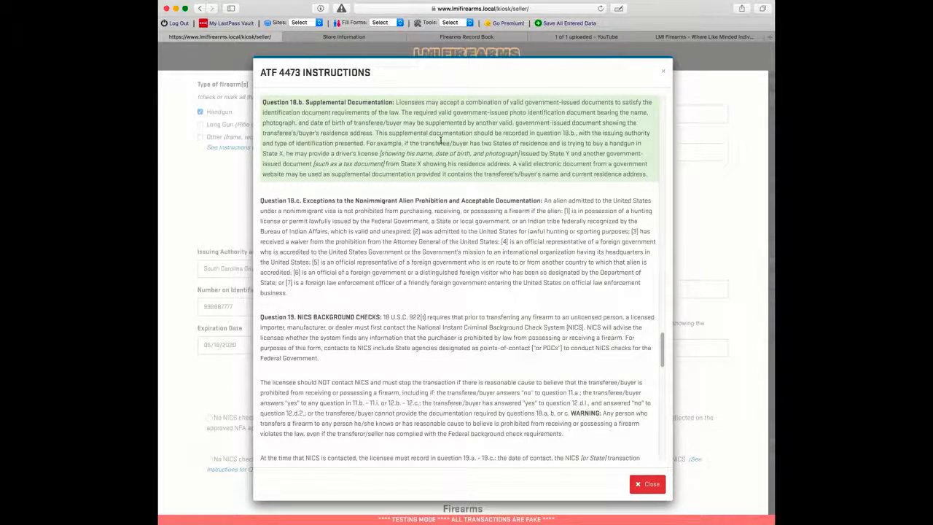
pyautogui.click(662, 72)
pyautogui.scroll(-2, 681, 202)
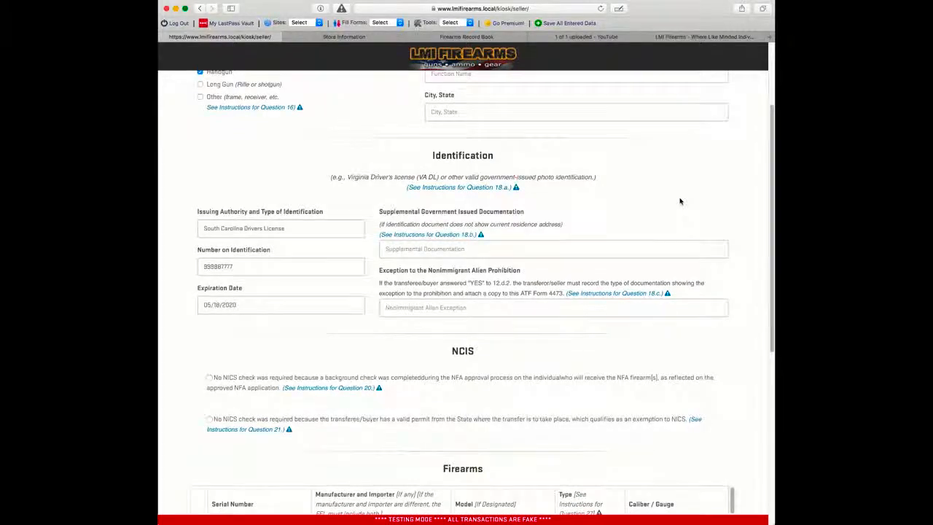
pyautogui.scroll(-1, 680, 202)
pyautogui.scroll(-1, 680, 201)
pyautogui.scroll(-3, 680, 201)
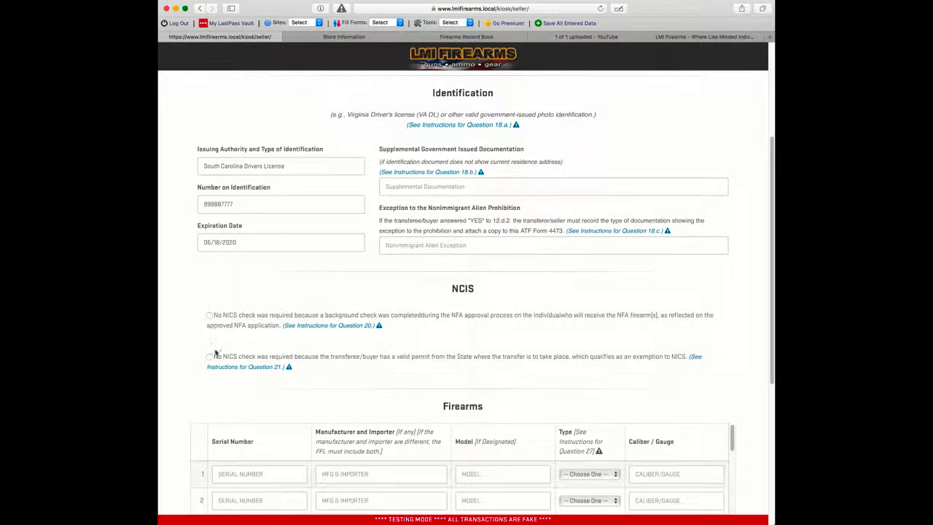
pyautogui.scroll(-1, 182, 268)
pyautogui.scroll(-10, 182, 268)
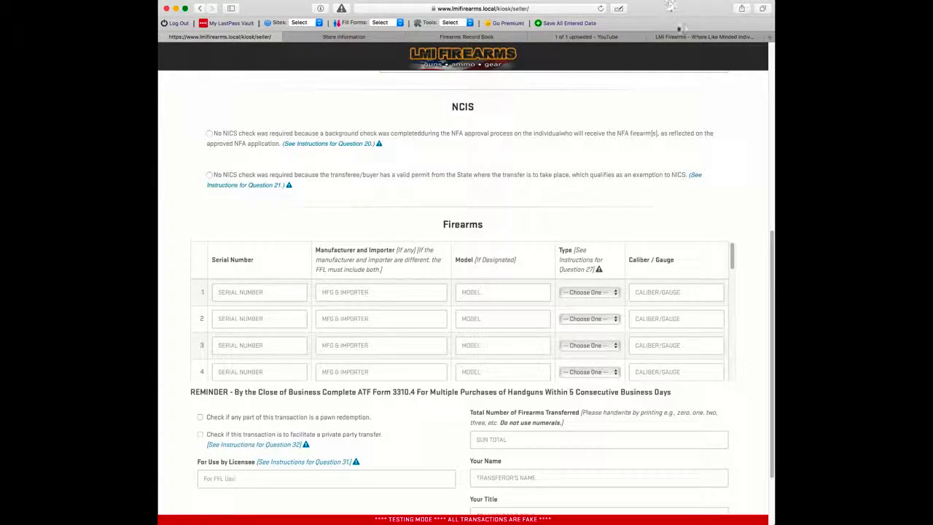
pyautogui.click(484, 37)
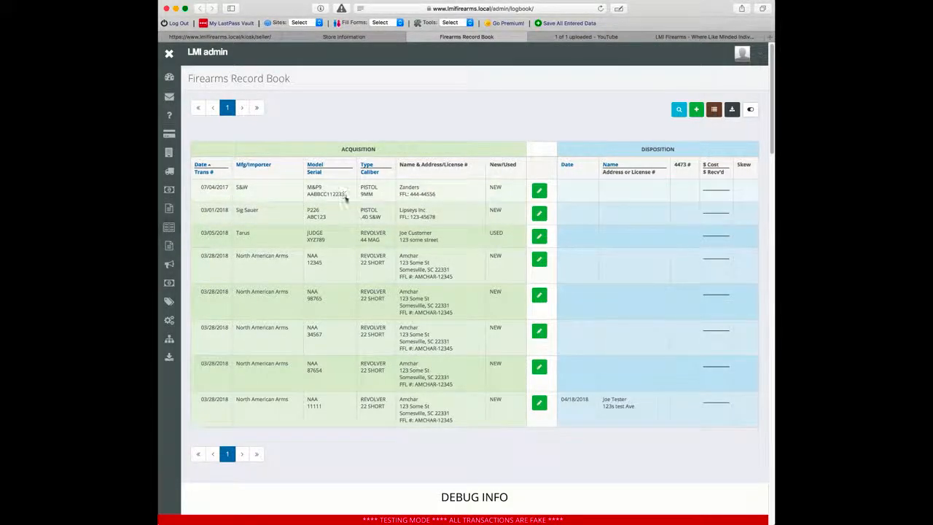
pyautogui.click(350, 37)
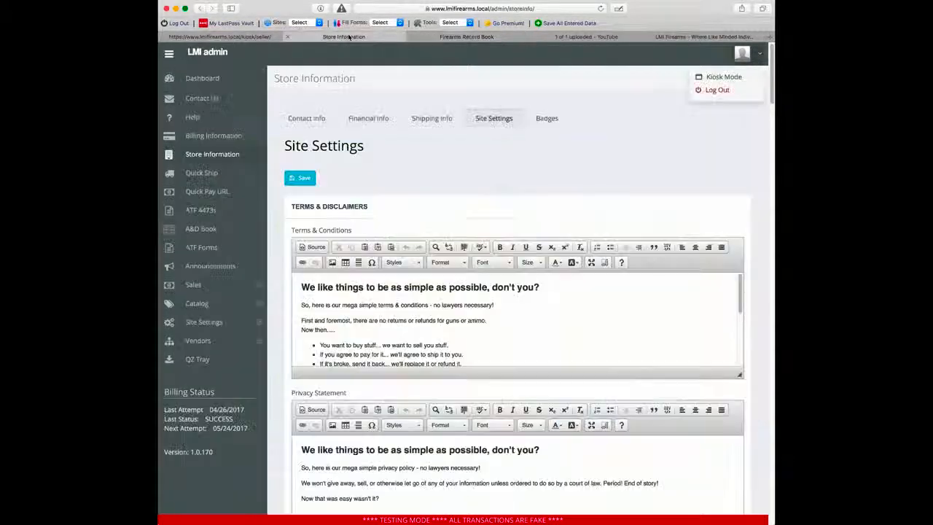
pyautogui.click(227, 37)
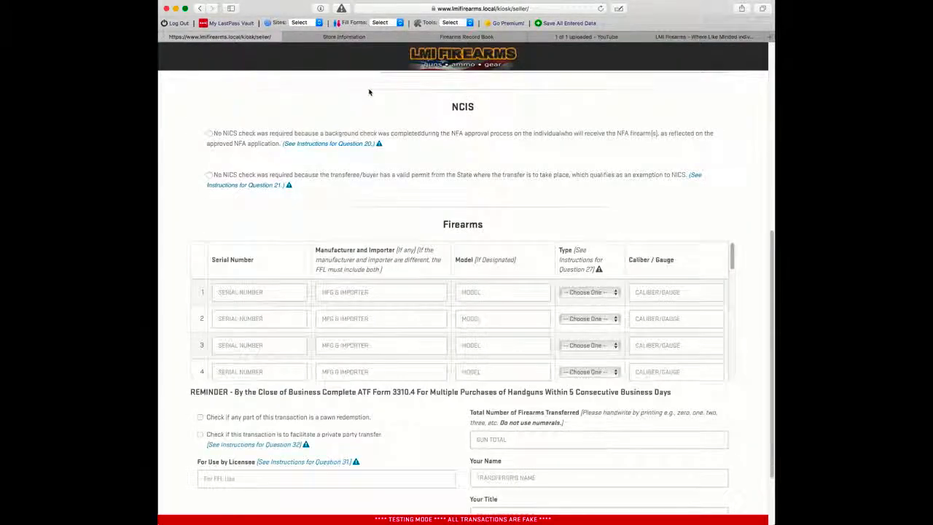
pyautogui.scroll(-2, 368, 98)
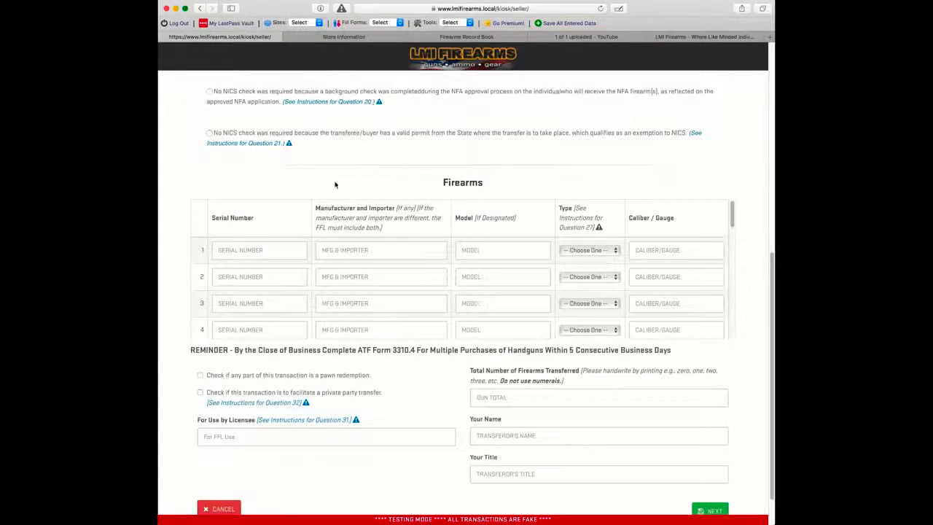
# Step: Replace row 1's trial serial XYZ with PPPPP, cross-check the Firearms Record Book, then select the serial
pyautogui.click(255, 249)
pyautogui.write('XYZ')
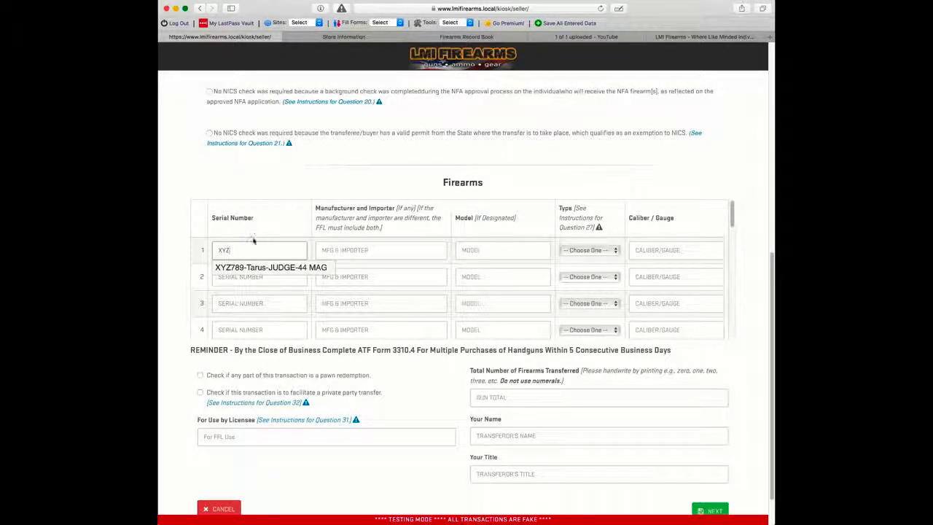
pyautogui.press('BackSpace')
pyautogui.press('BackSpace')
pyautogui.press('BackSpace')
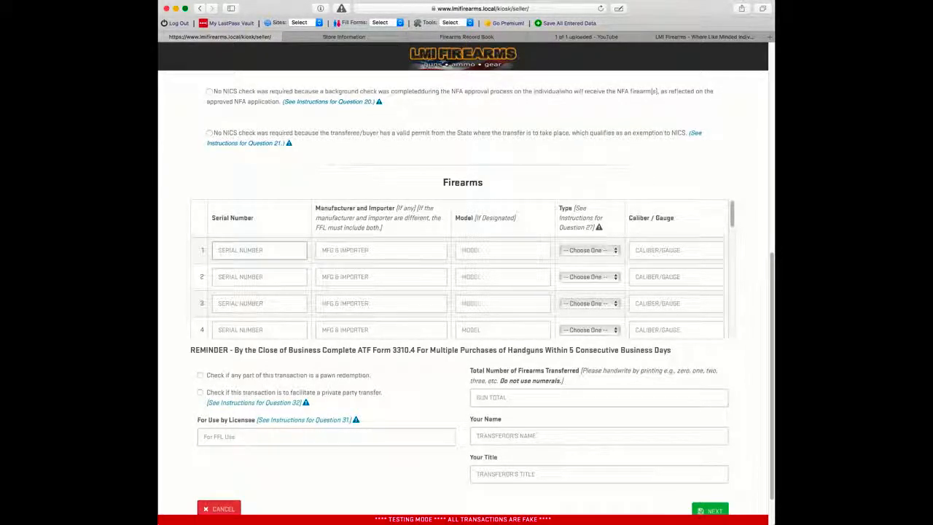
pyautogui.write('PPPPP')
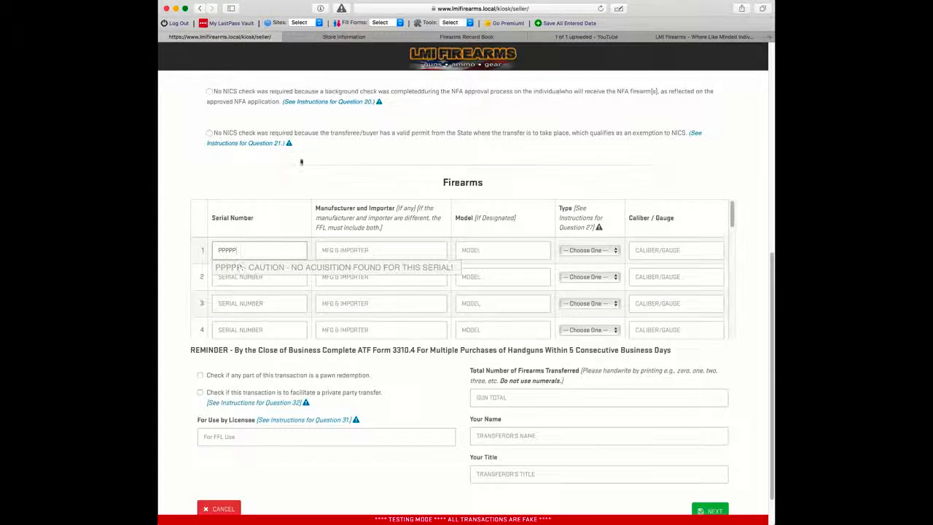
pyautogui.click(338, 38)
pyautogui.click(443, 38)
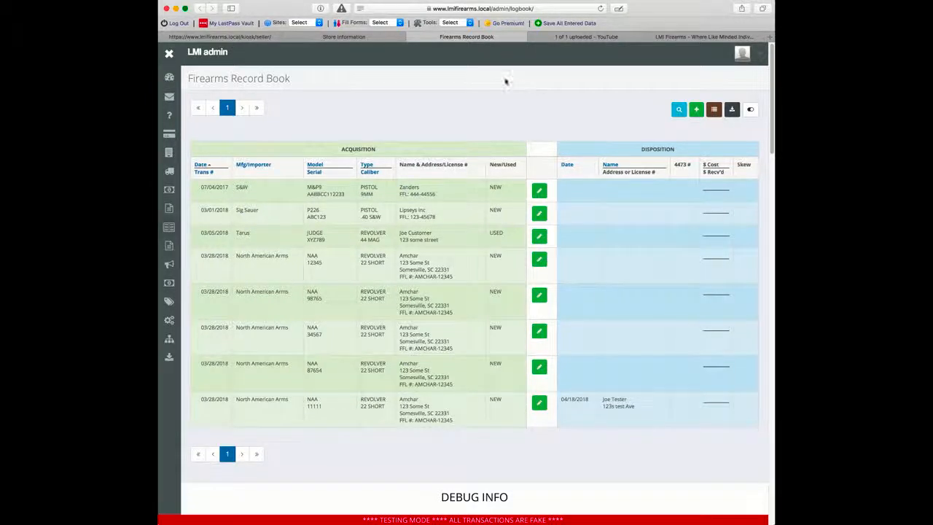
pyautogui.click(259, 36)
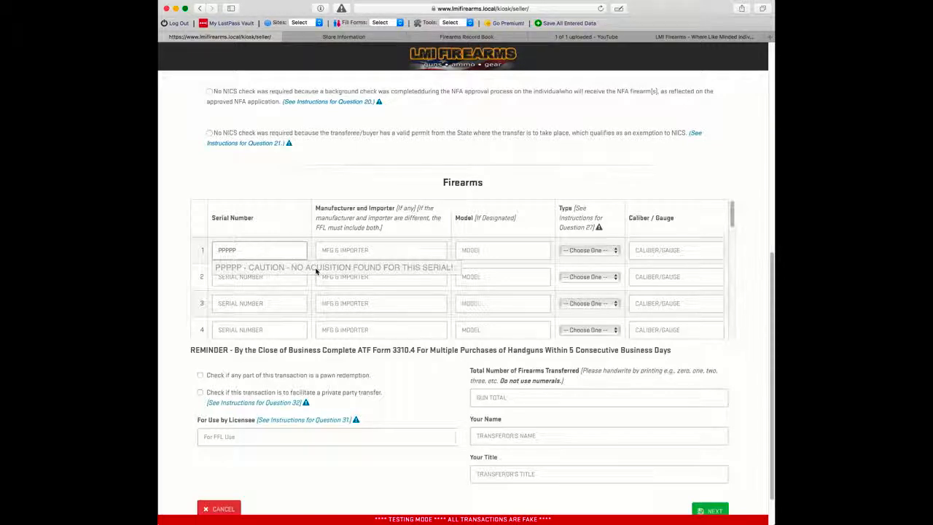
pyautogui.doubleClick(272, 248)
# Step: Fill row 1 with the S&W M&P9 serial AABBCC112233 from the suggestions, verifying it in the Record Book
pyautogui.write('AABB')
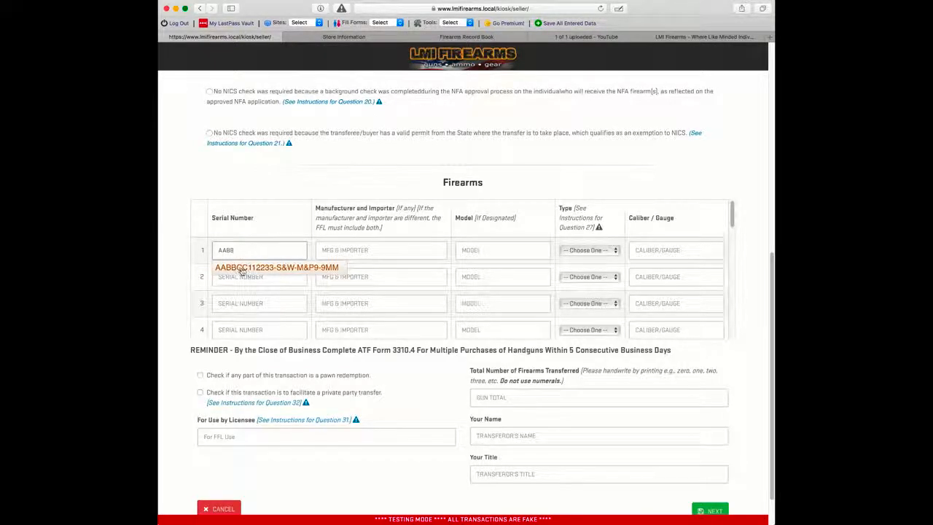
pyautogui.click(244, 270)
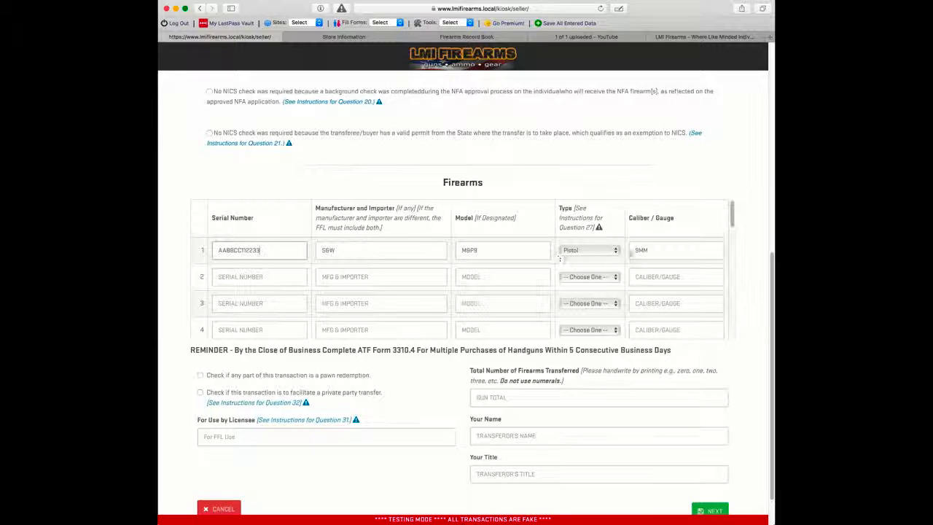
pyautogui.click(461, 37)
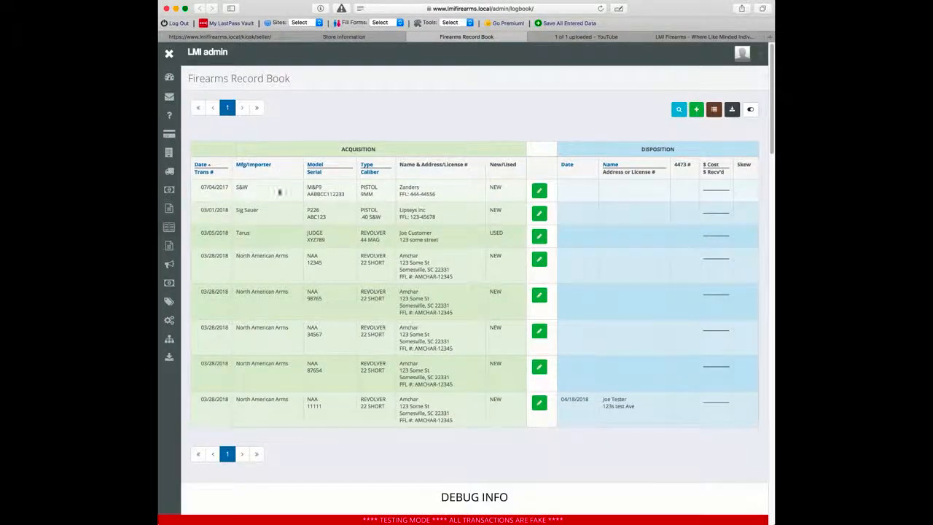
pyautogui.click(246, 37)
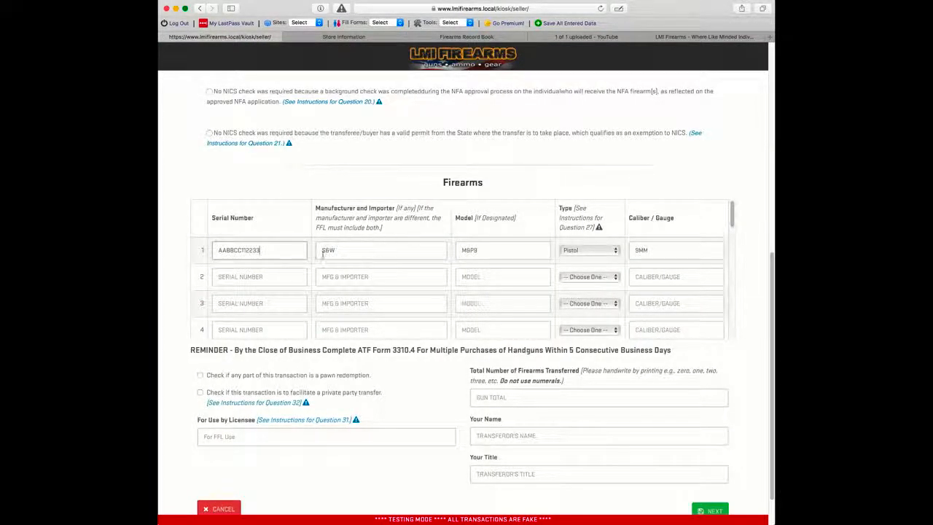
pyautogui.scroll(-2, 178, 262)
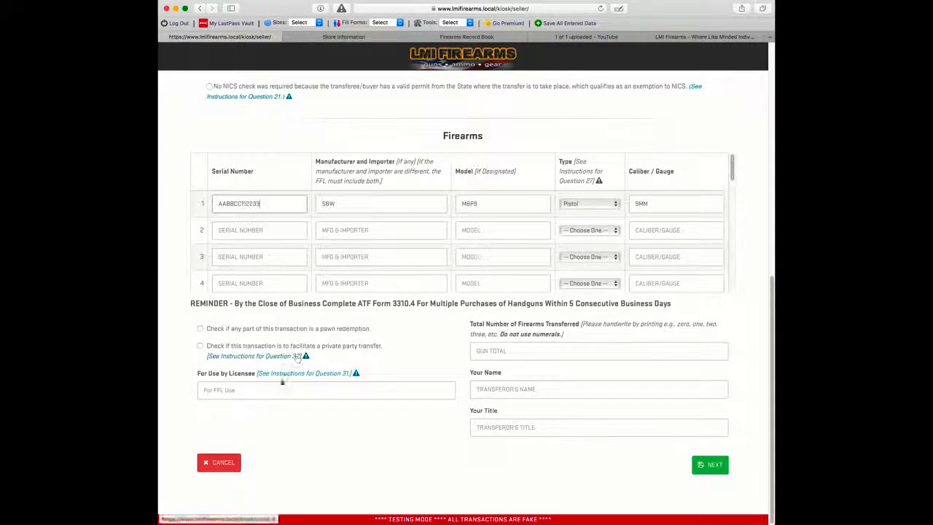
# Step: Enter ONE as the firearm total, the seller's name, and title OWNER
pyautogui.click(498, 352)
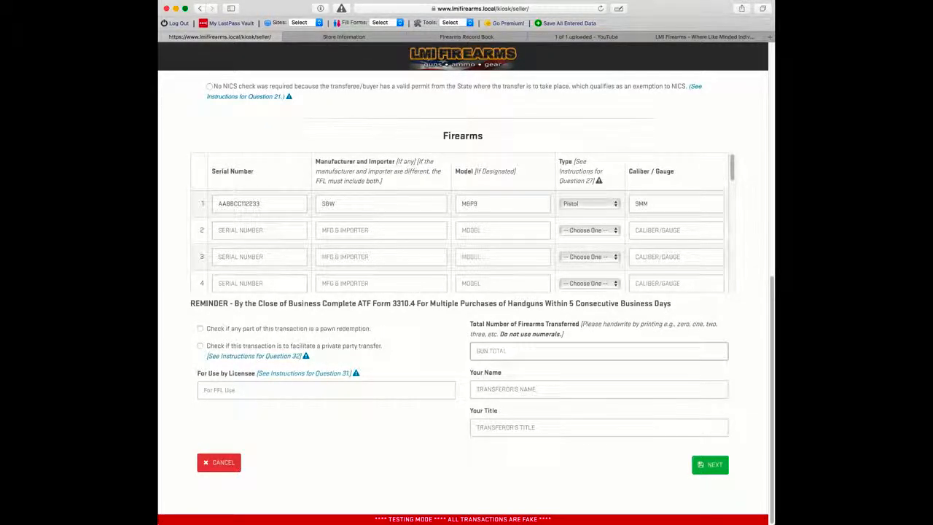
pyautogui.write('ONE')
pyautogui.press('Tab')
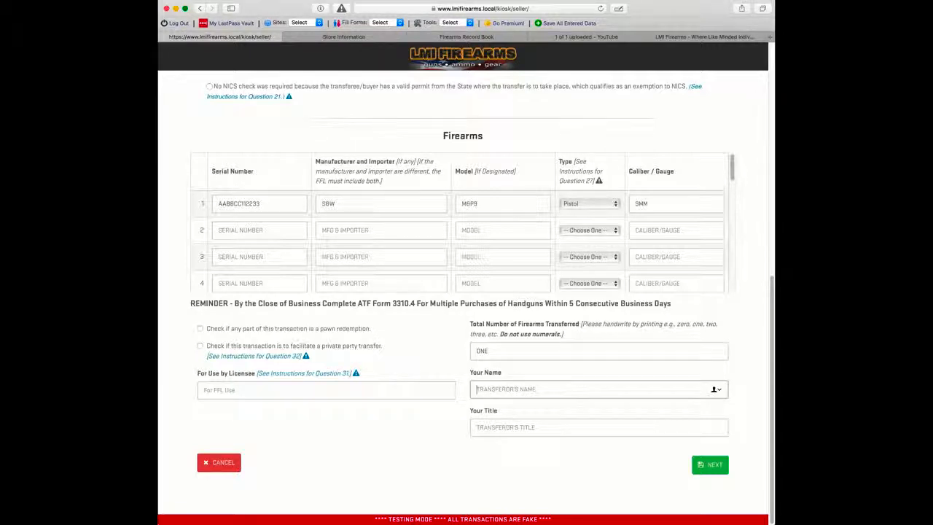
pyautogui.write('JOHN OWNER')
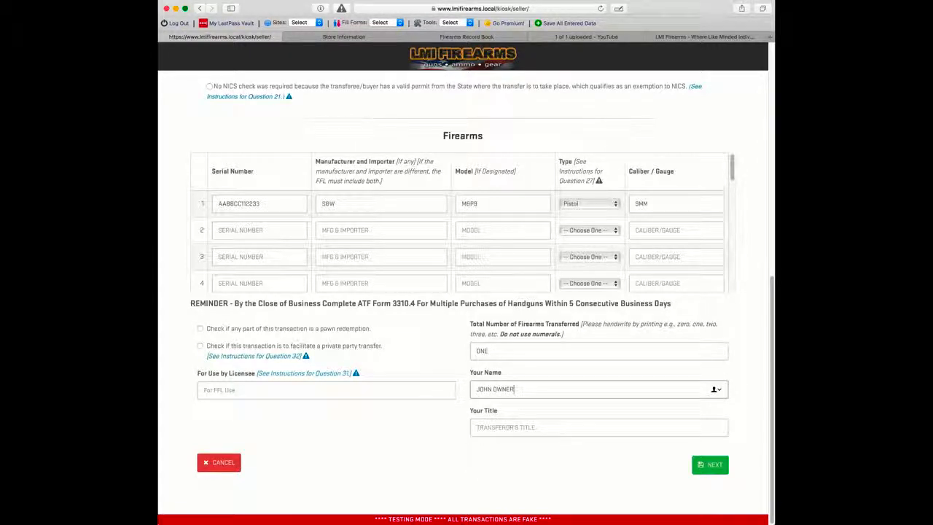
pyautogui.press('Tab')
pyautogui.write('OWNER')
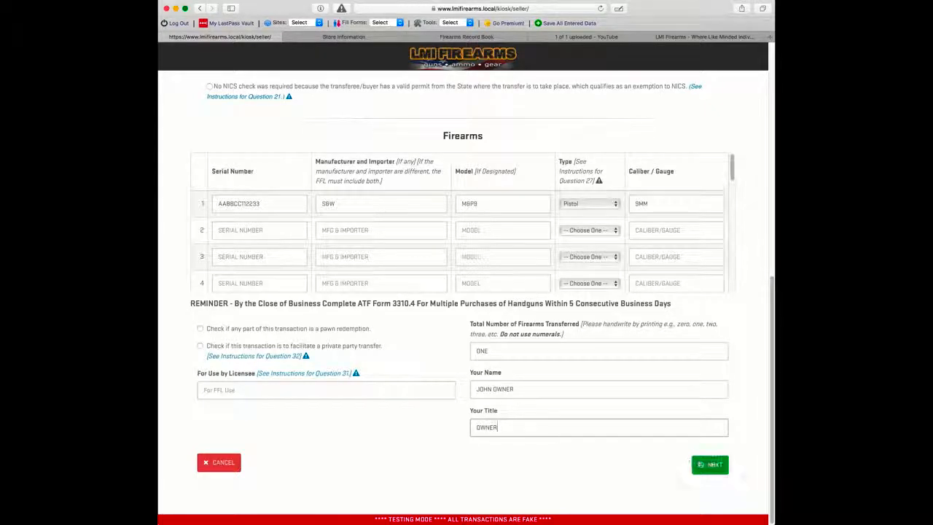
pyautogui.click(712, 465)
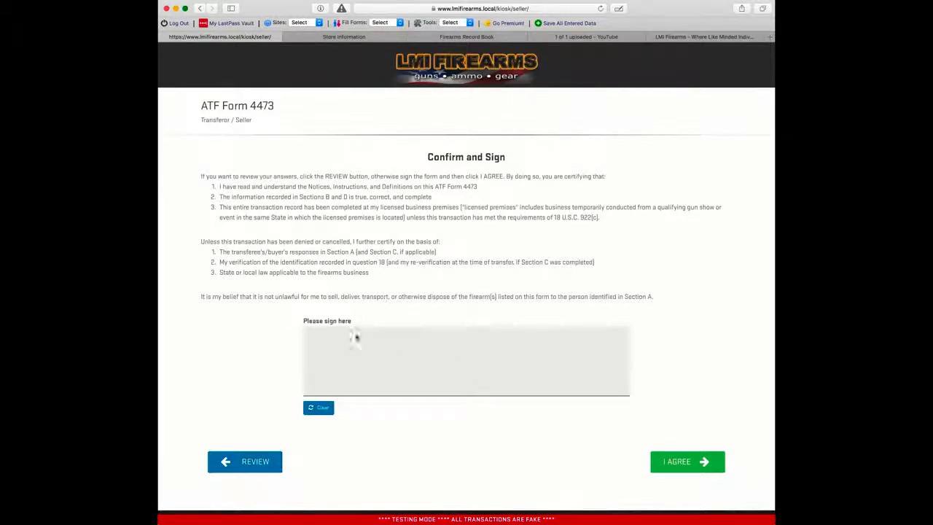
# Step: Draw and redo the seller's signature, agree to the certification, and confirm completing the 4473
pyautogui.moveTo(337, 361)
pyautogui.mouseDown()
pyautogui.moveTo(337, 344)
pyautogui.moveTo(368, 377)
pyautogui.moveTo(407, 373)
pyautogui.moveTo(449, 342)
pyautogui.moveTo(472, 368)
pyautogui.mouseUp()
pyautogui.click(318, 407)
pyautogui.moveTo(337, 358)
pyautogui.mouseDown()
pyautogui.moveTo(346, 374)
pyautogui.moveTo(409, 371)
pyautogui.moveTo(444, 396)
pyautogui.moveTo(459, 370)
pyautogui.moveTo(577, 374)
pyautogui.moveTo(587, 386)
pyautogui.mouseUp()
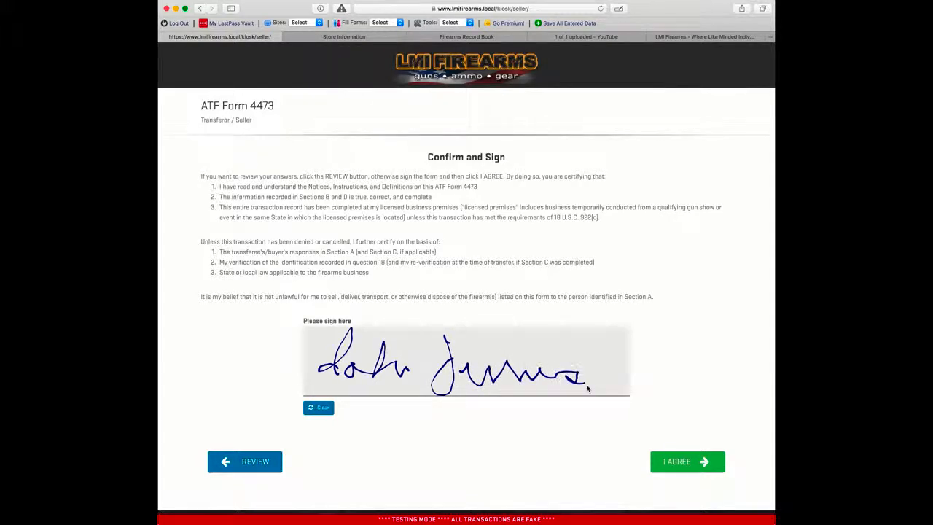
pyautogui.click(676, 462)
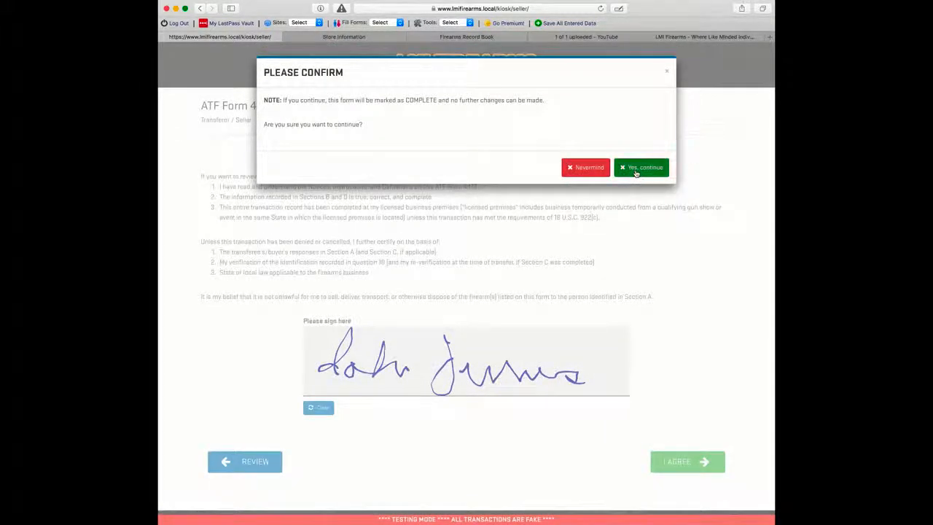
pyautogui.click(644, 169)
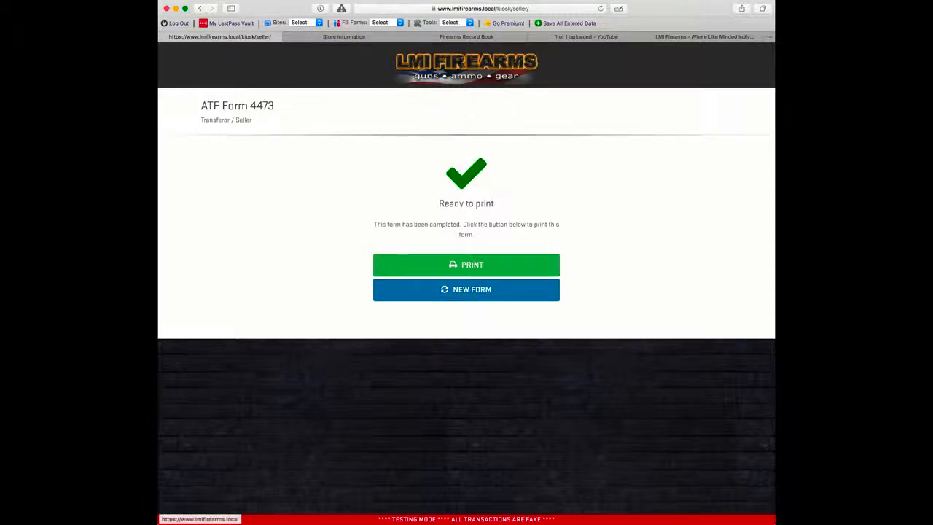
# Step: Log in on the LMI Firearms storefront with the saved account and captcha, then return to Store Information
pyautogui.click(478, 76)
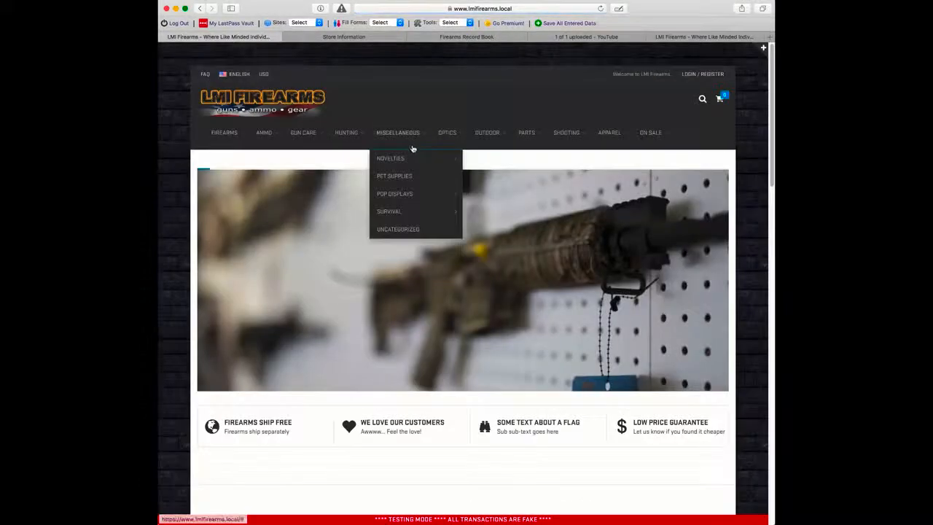
pyautogui.click(694, 75)
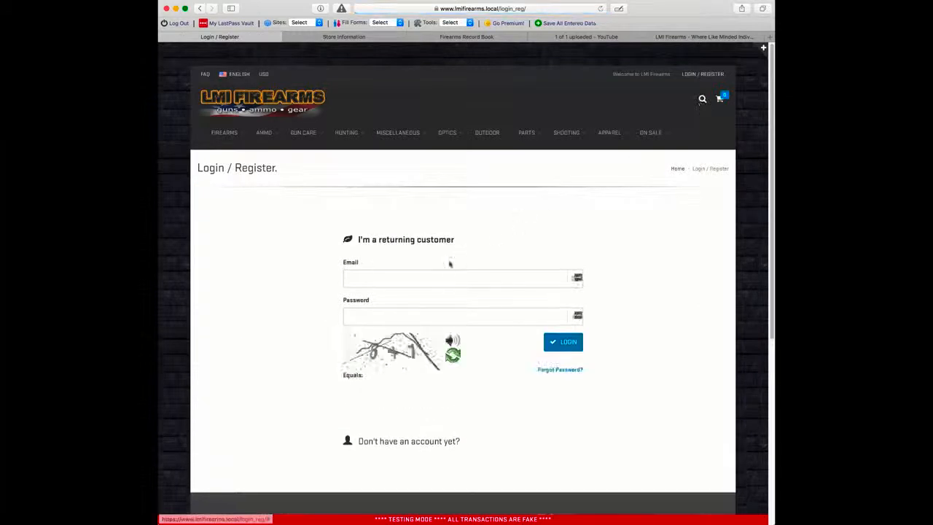
pyautogui.click(574, 318)
pyautogui.click(379, 335)
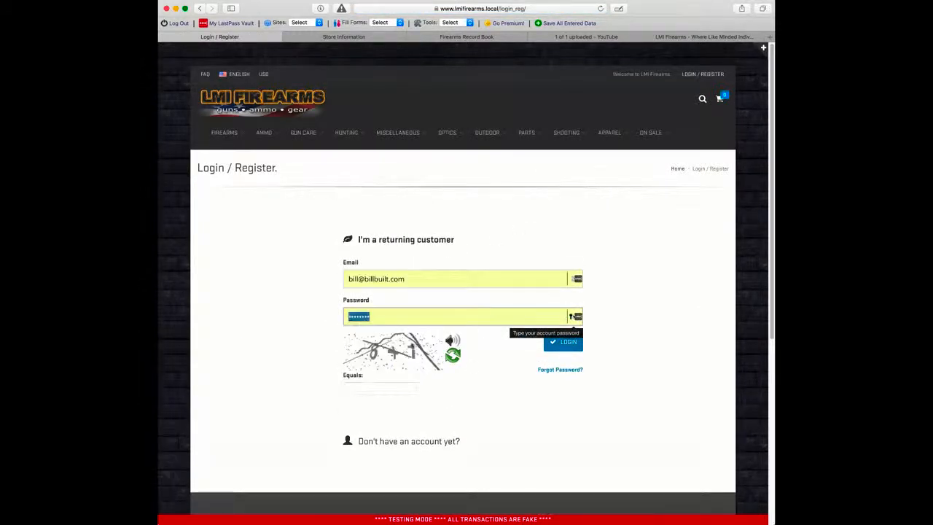
pyautogui.click(366, 388)
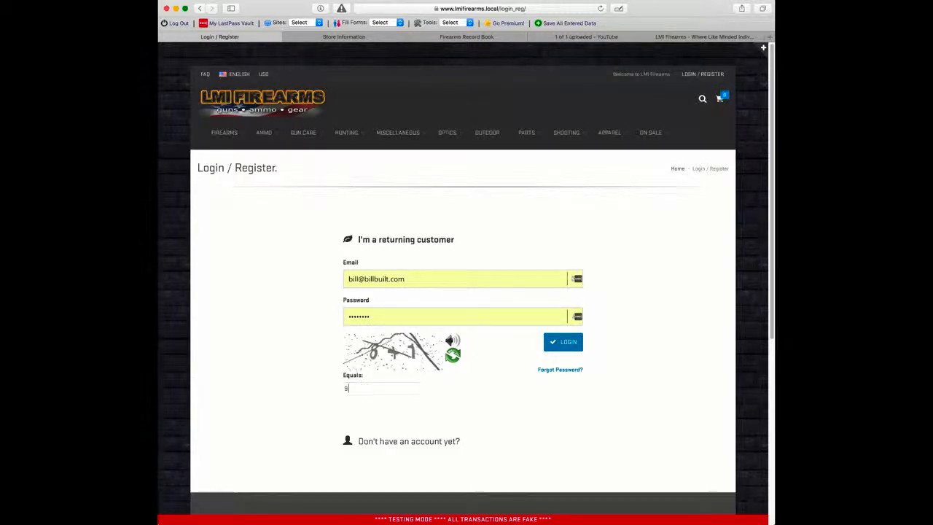
pyautogui.click(579, 346)
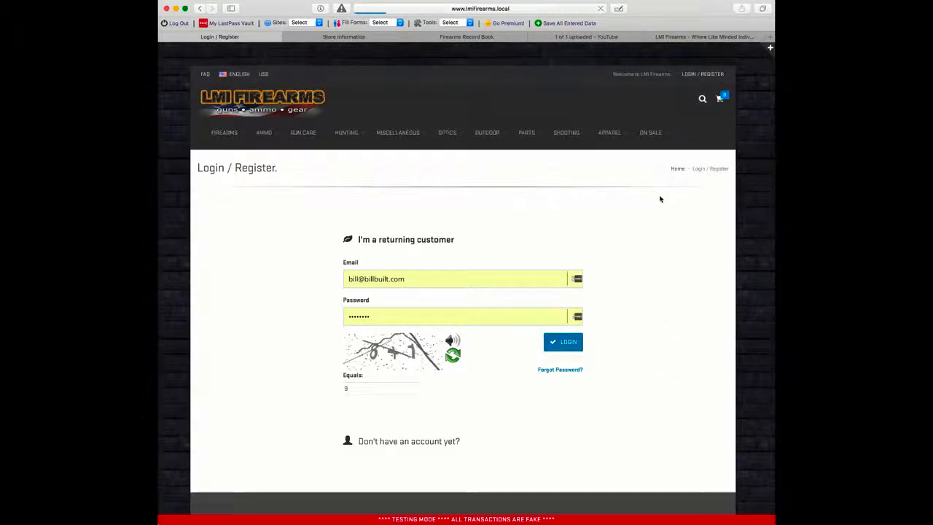
pyautogui.click(344, 38)
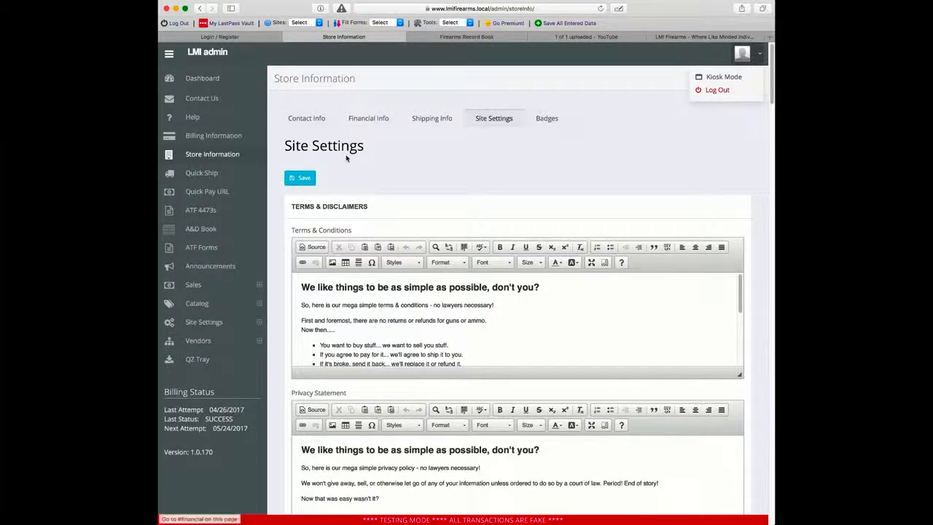
# Step: Open the ATF 4473 forms list and filter it to Complete status
pyautogui.click(201, 210)
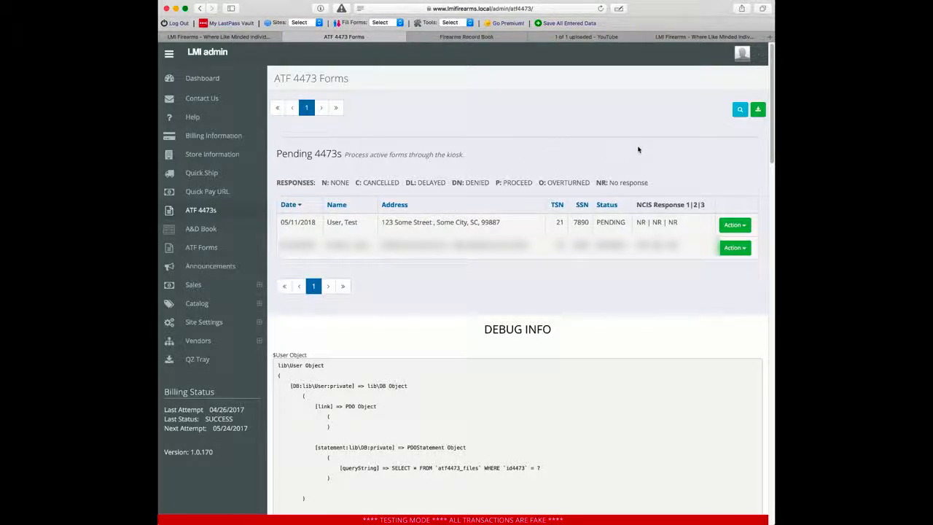
pyautogui.click(740, 110)
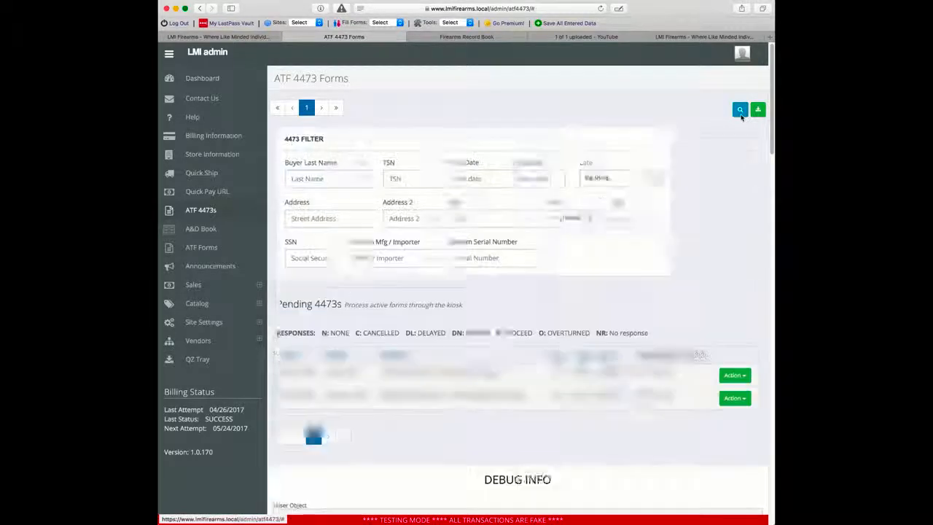
pyautogui.click(691, 179)
pyautogui.click(685, 186)
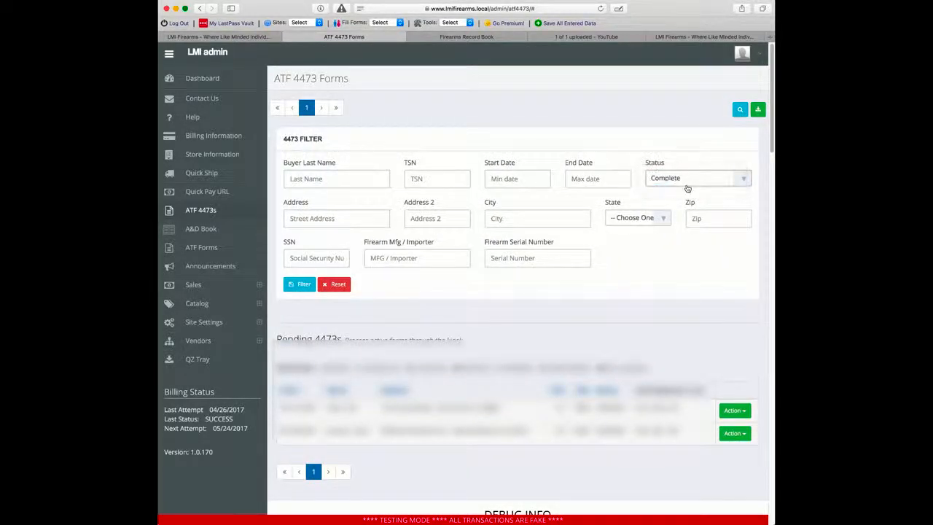
pyautogui.click(310, 285)
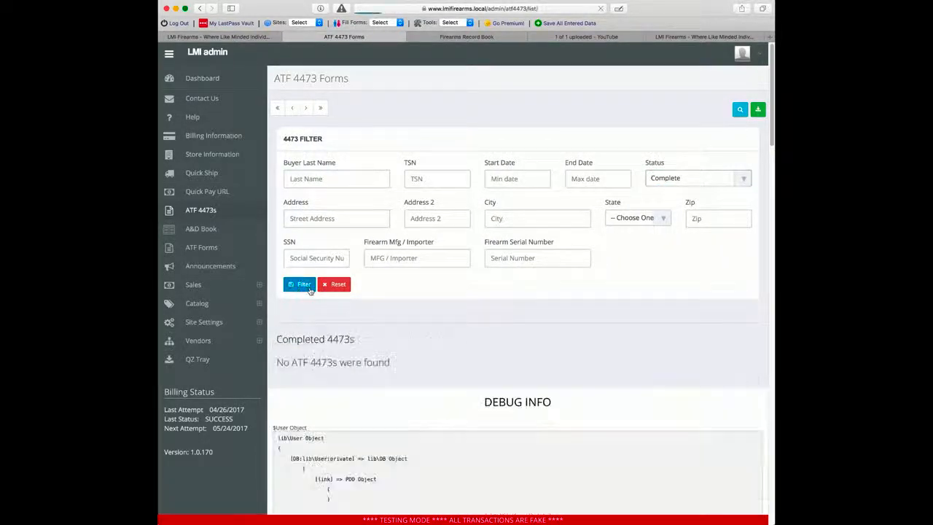
pyautogui.scroll(-3, 440, 301)
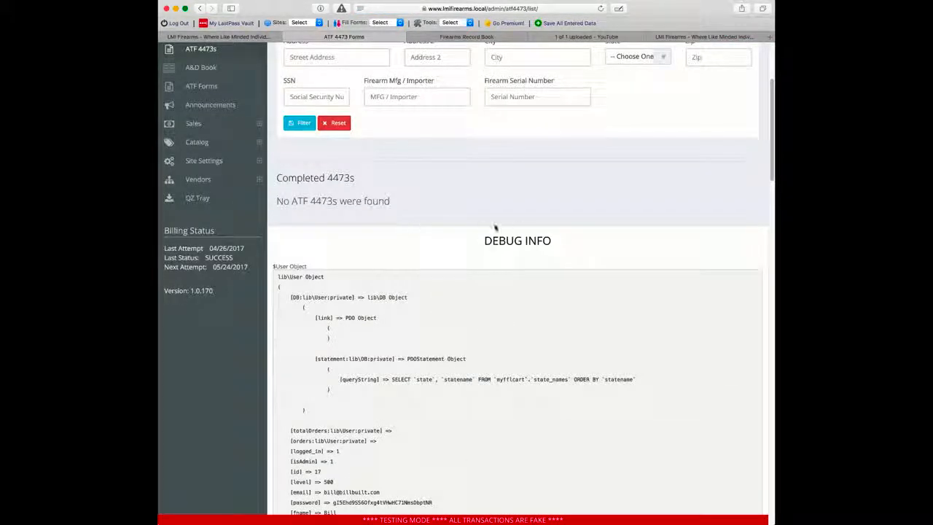
pyautogui.scroll(3, 494, 227)
# Step: Change the status filter to Any so both the pending and active 05/11/2018 forms show
pyautogui.click(696, 184)
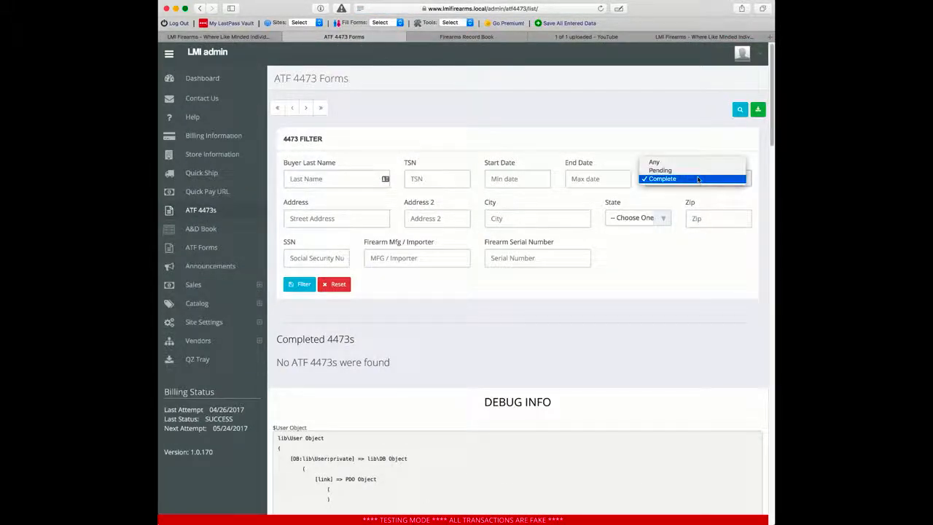
pyautogui.click(698, 174)
pyautogui.click(692, 178)
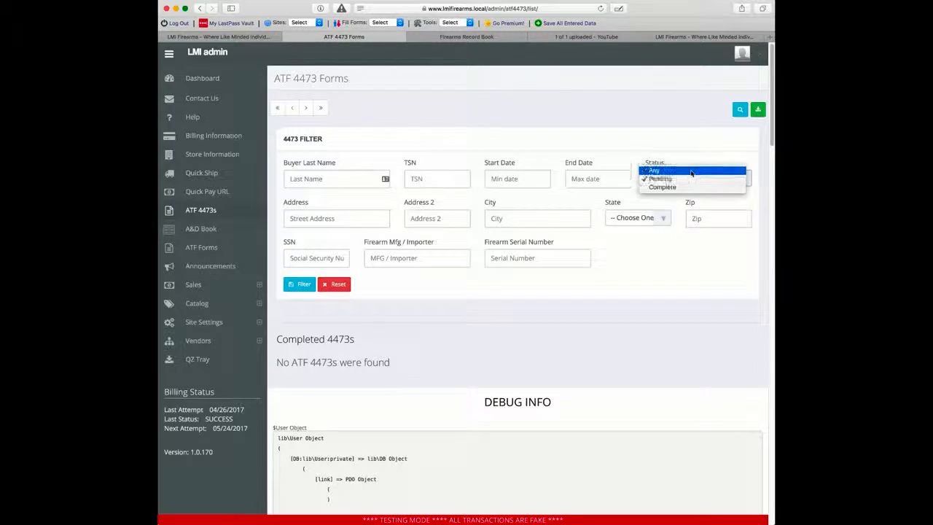
pyautogui.click(691, 171)
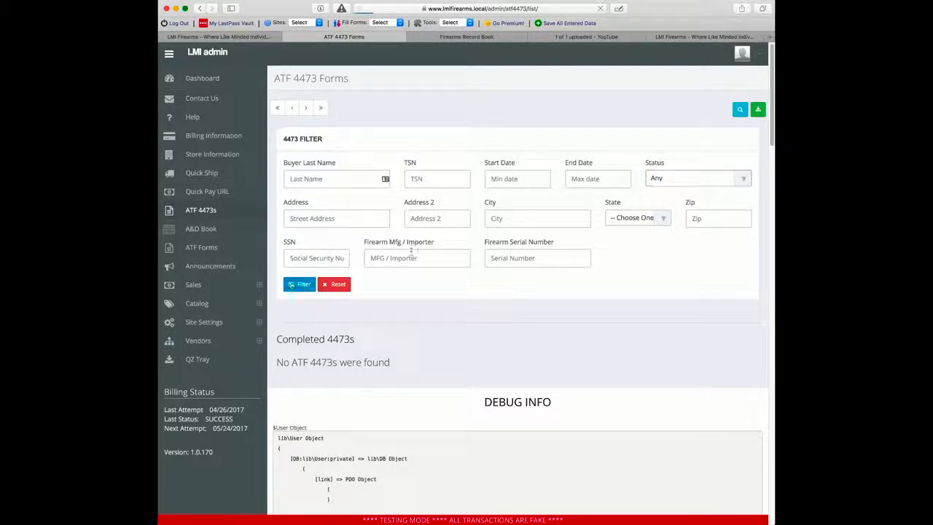
pyautogui.scroll(-3, 429, 250)
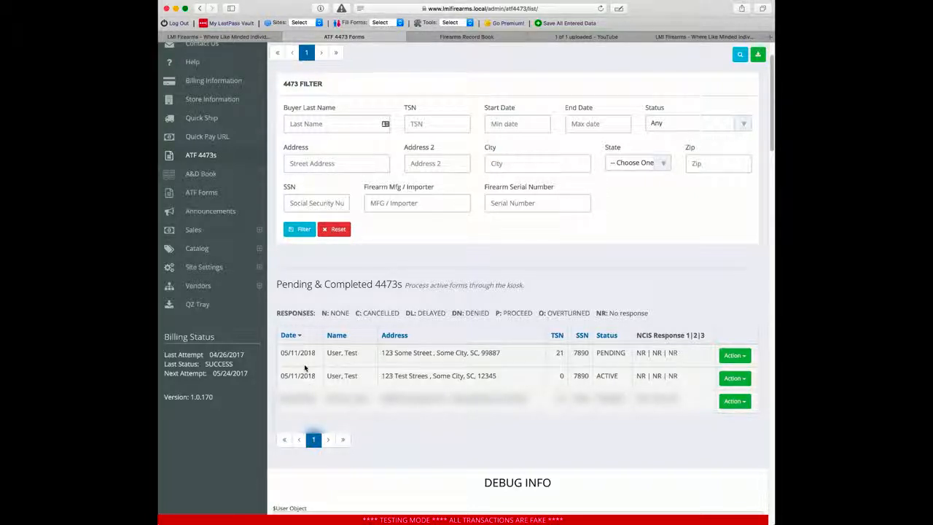
pyautogui.click(735, 379)
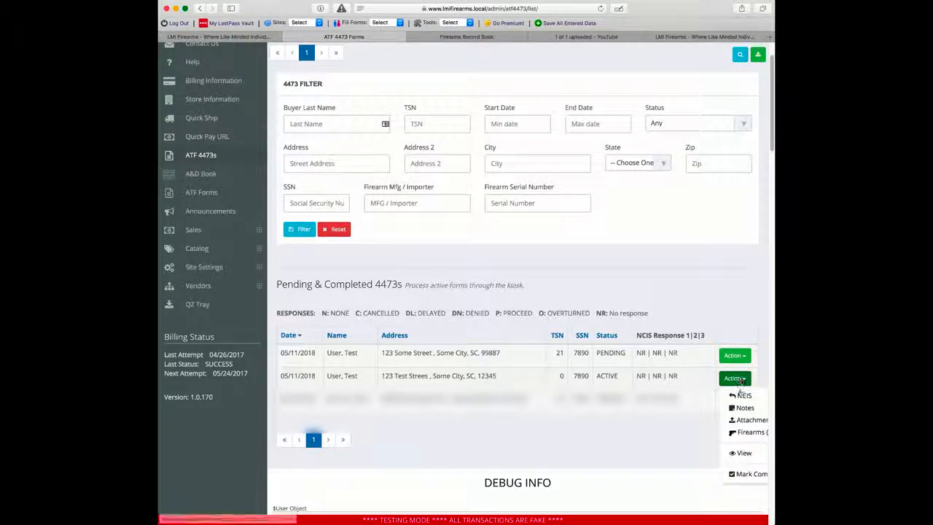
pyautogui.hscroll(2, 739, 408)
pyautogui.click(716, 453)
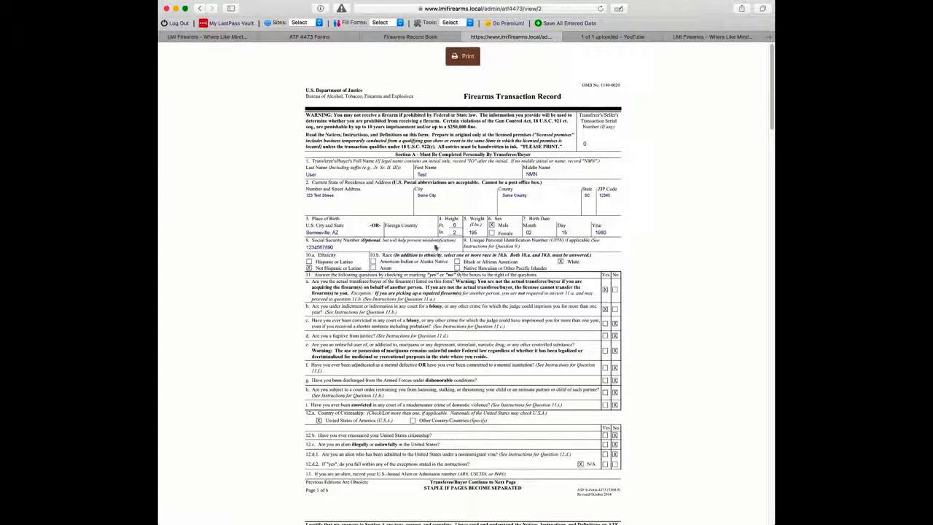
pyautogui.scroll(-10, 457, 307)
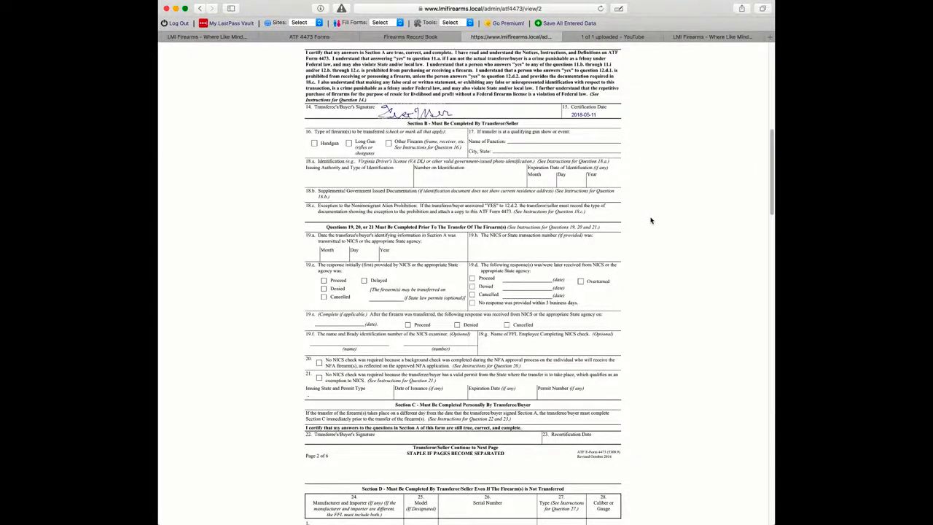
pyautogui.scroll(15, 651, 220)
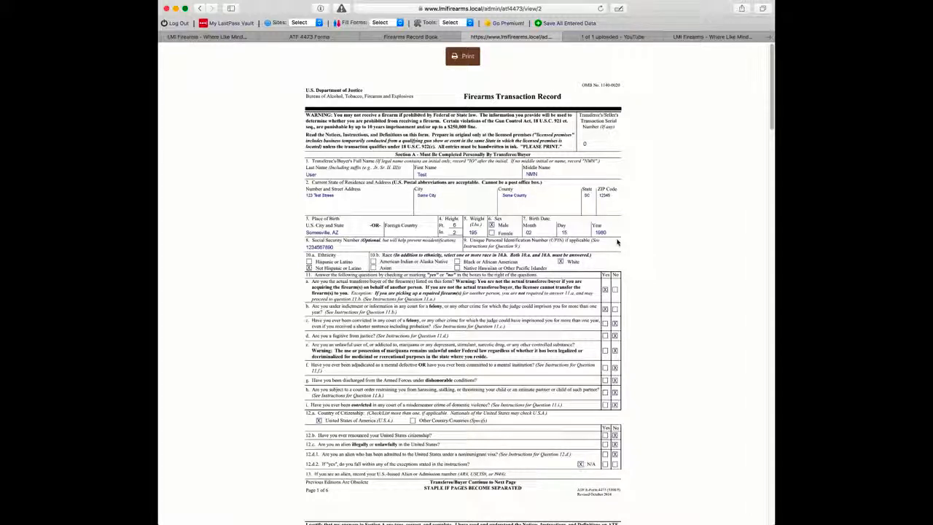
pyautogui.scroll(-15, 619, 244)
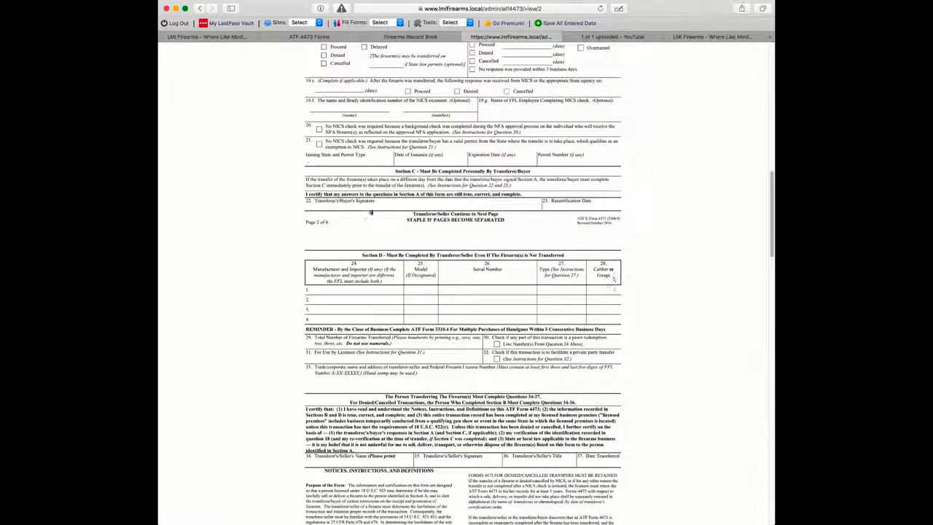
pyautogui.scroll(-8, 564, 264)
pyautogui.scroll(20, 563, 264)
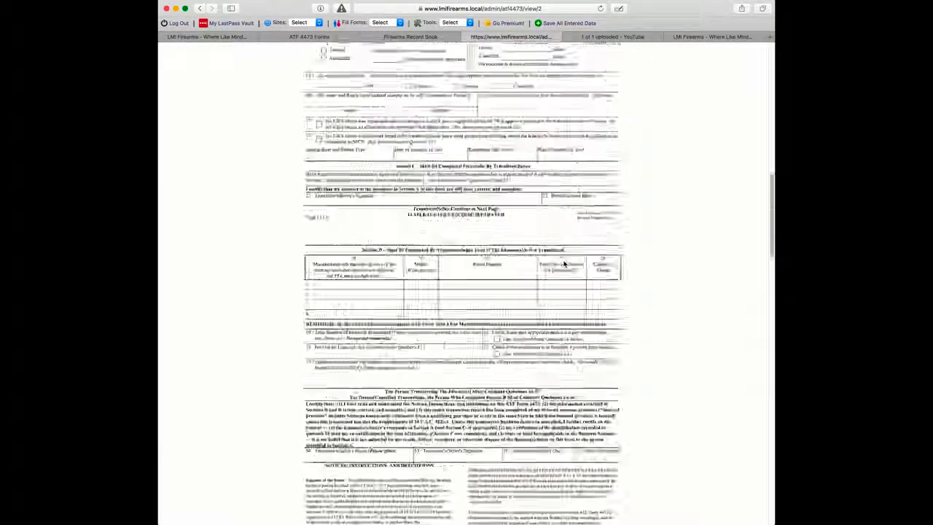
pyautogui.scroll(-5, 665, 273)
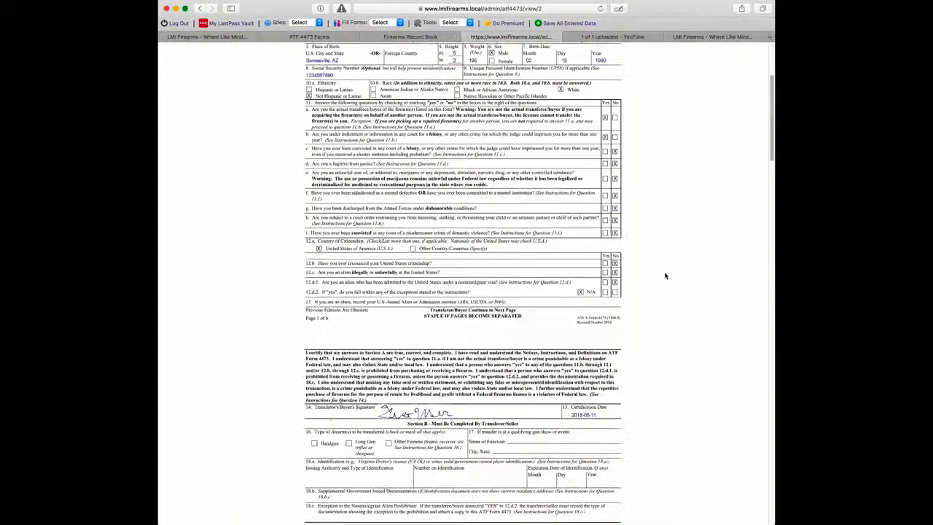
pyautogui.scroll(5, 671, 275)
pyautogui.scroll(-10, 670, 274)
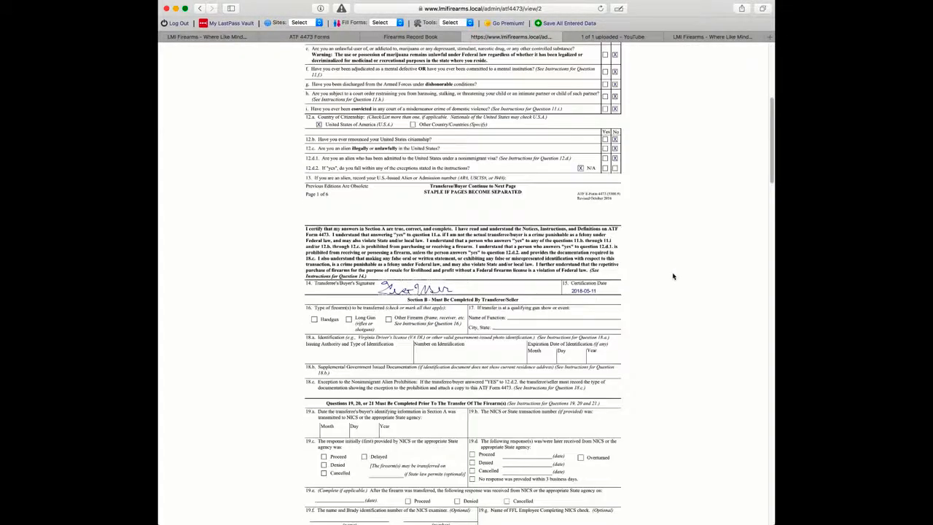
pyautogui.scroll(10, 672, 276)
pyautogui.press('super+w')
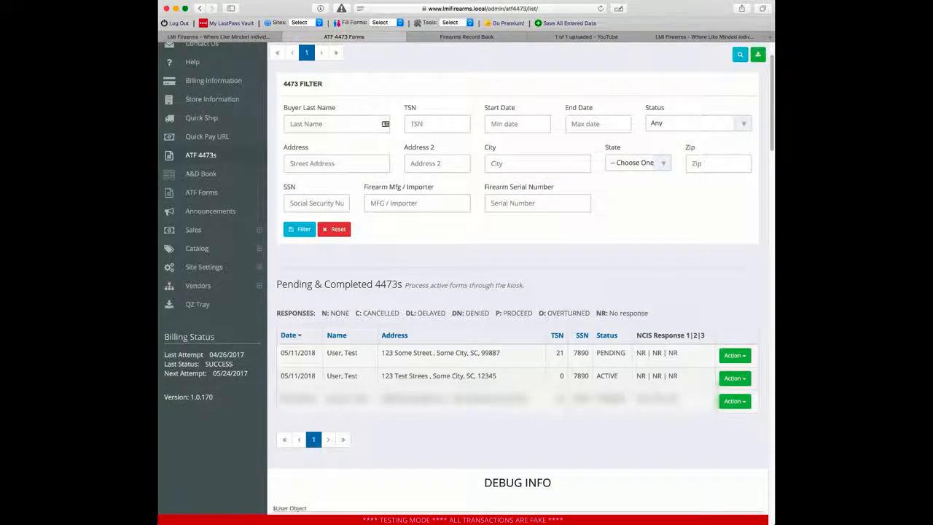
# Step: Mark the active test 4473 form complete with the note 'Failed on thi'
pyautogui.click(732, 379)
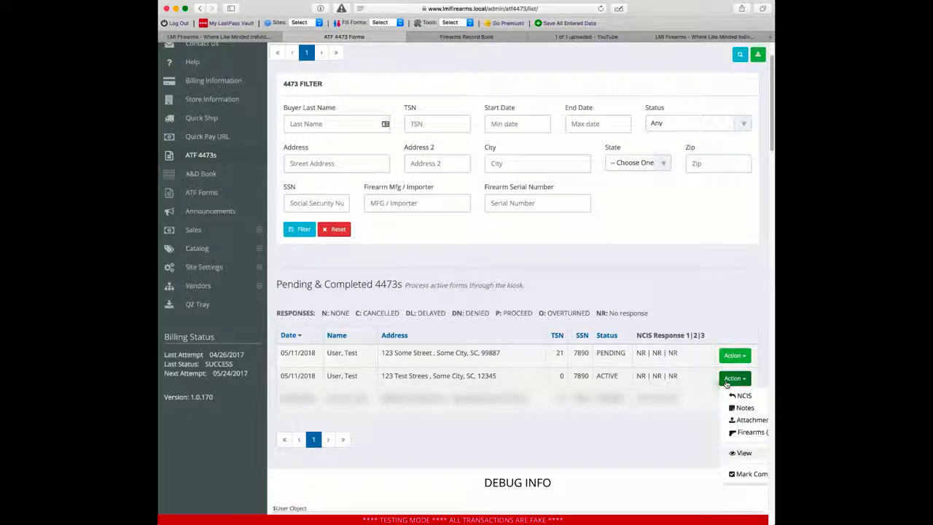
pyautogui.hscroll(2, 725, 384)
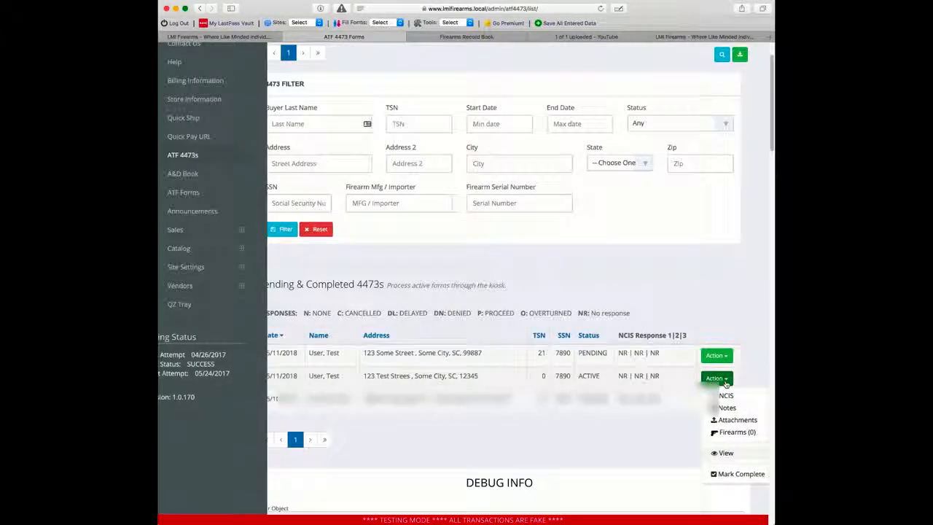
pyautogui.click(739, 474)
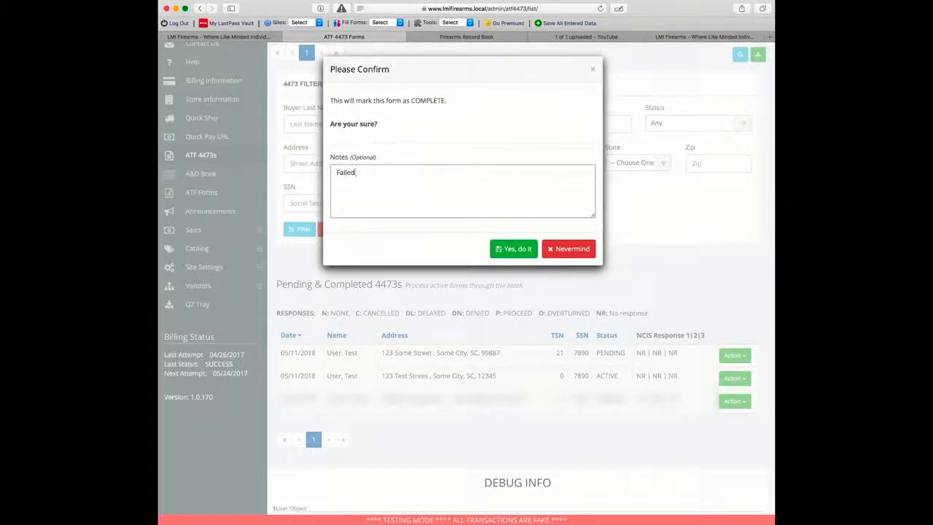
pyautogui.write('Failed on thi')
pyautogui.click(511, 248)
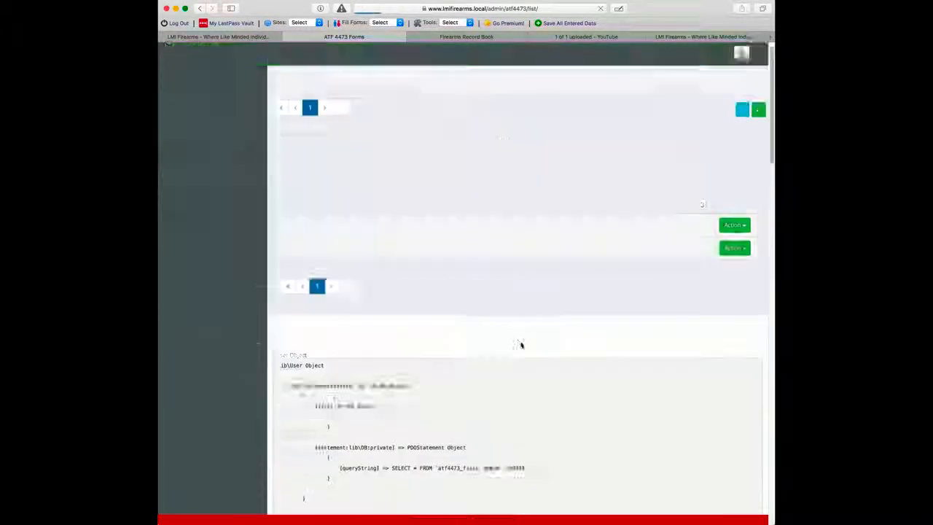
pyautogui.scroll(-5, 520, 343)
pyautogui.click(740, 55)
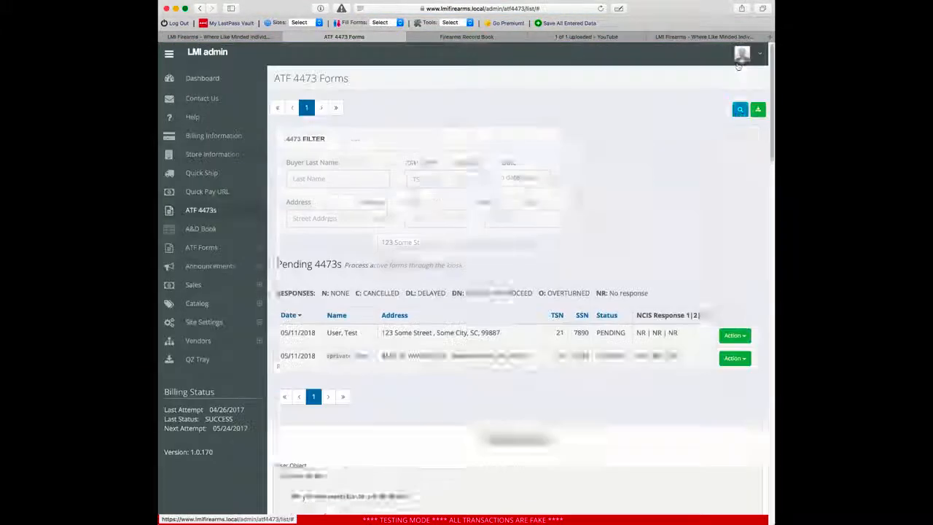
pyautogui.click(698, 177)
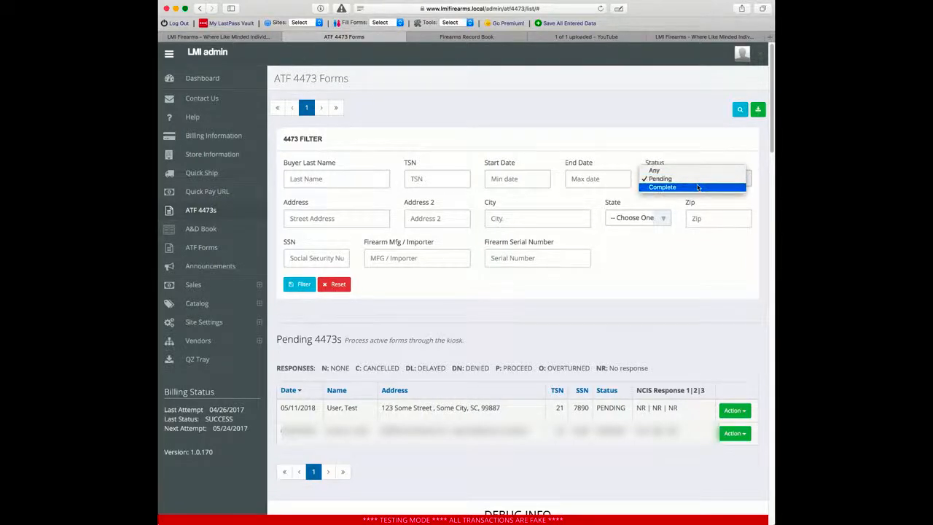
# Step: Verify the form under Complete status, then filter to Pending and open the pending form's actions
pyautogui.click(678, 190)
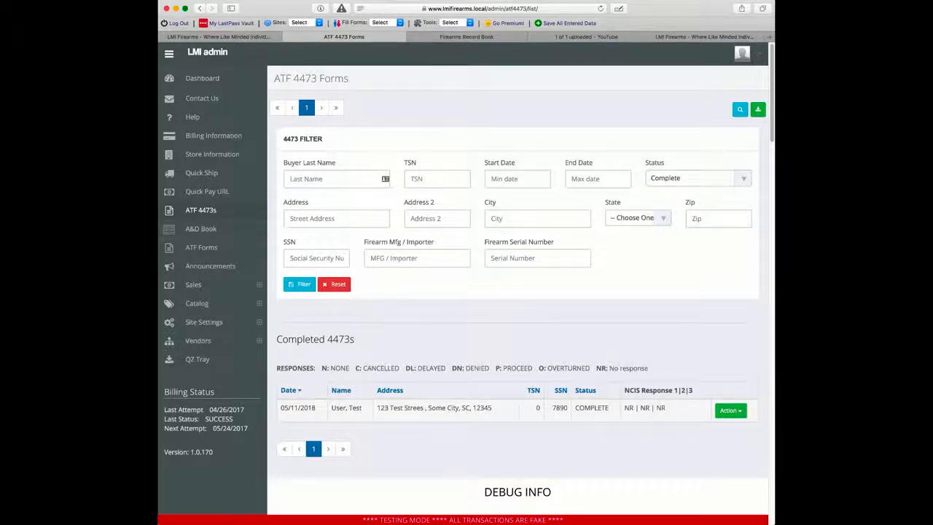
pyautogui.click(739, 109)
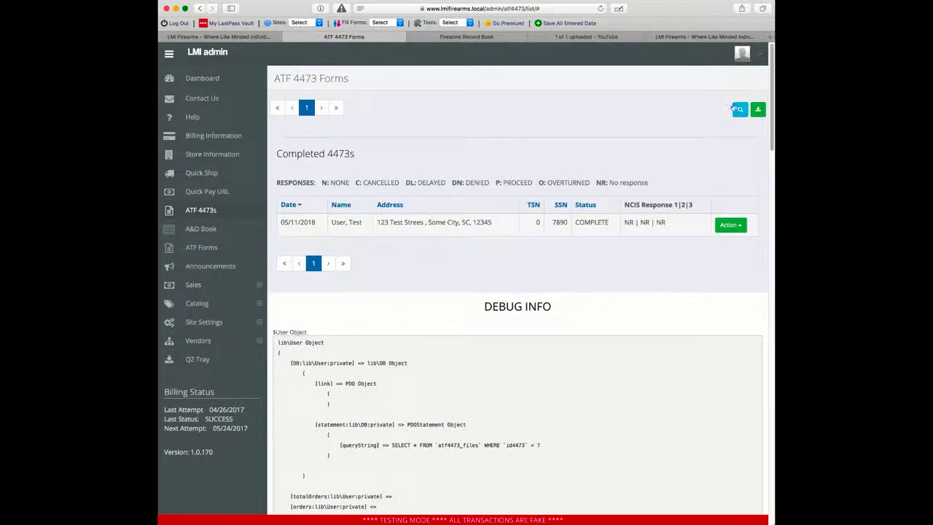
pyautogui.click(738, 109)
pyautogui.click(718, 177)
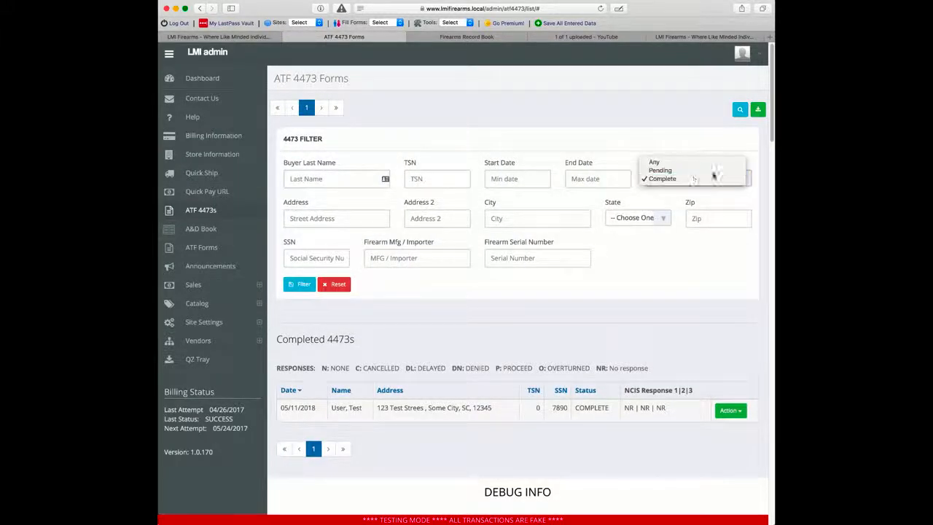
pyautogui.click(664, 170)
pyautogui.click(301, 284)
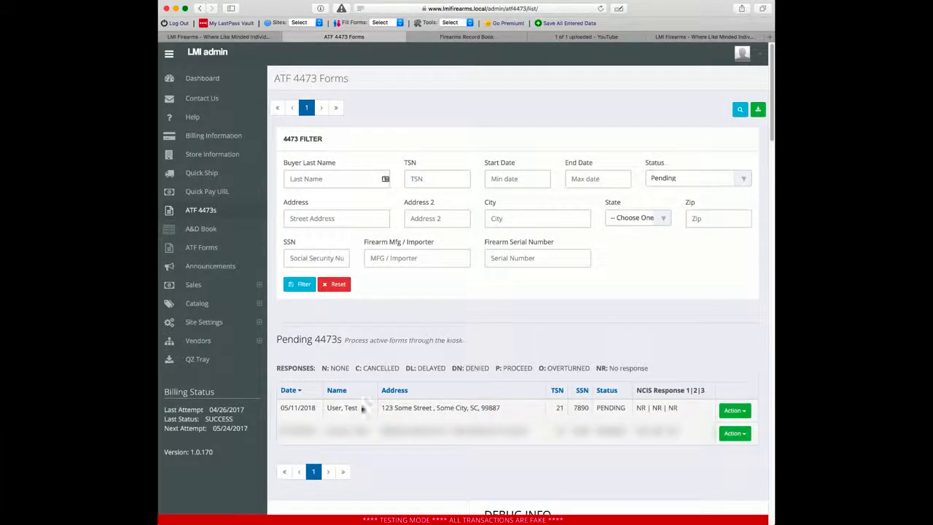
pyautogui.click(736, 411)
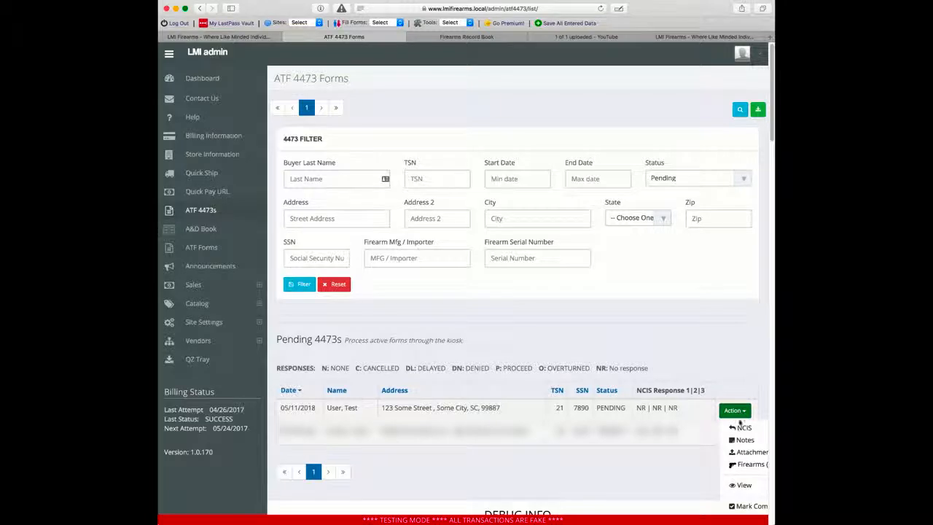
# Step: Open NCIS response entry for the pending form and collapse the side menu to widen it
pyautogui.click(740, 428)
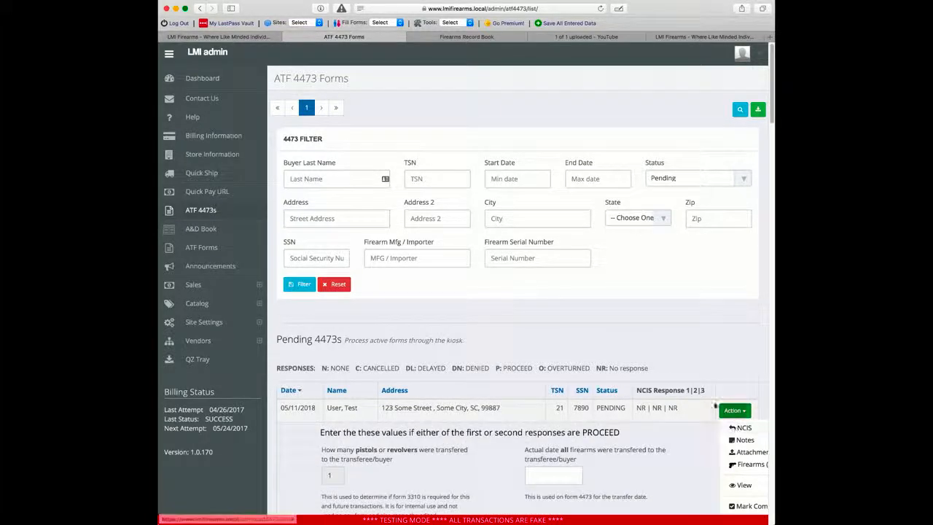
pyautogui.scroll(-3, 605, 258)
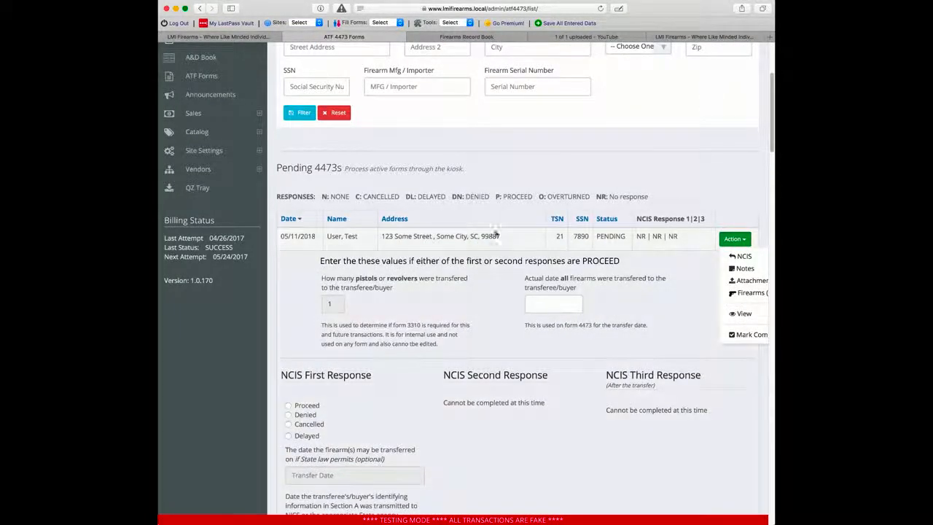
pyautogui.scroll(3, 707, 149)
pyautogui.scroll(-4, 510, 267)
pyautogui.scroll(5, 510, 266)
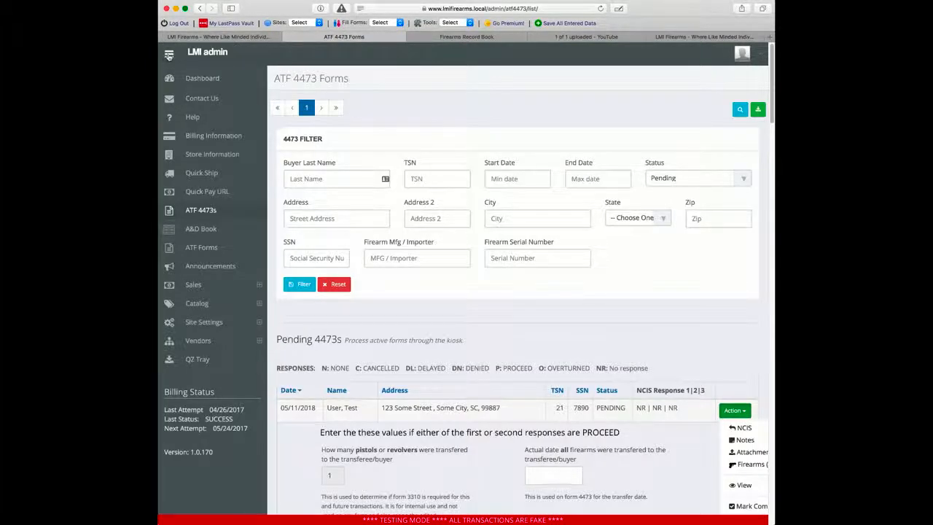
pyautogui.click(168, 55)
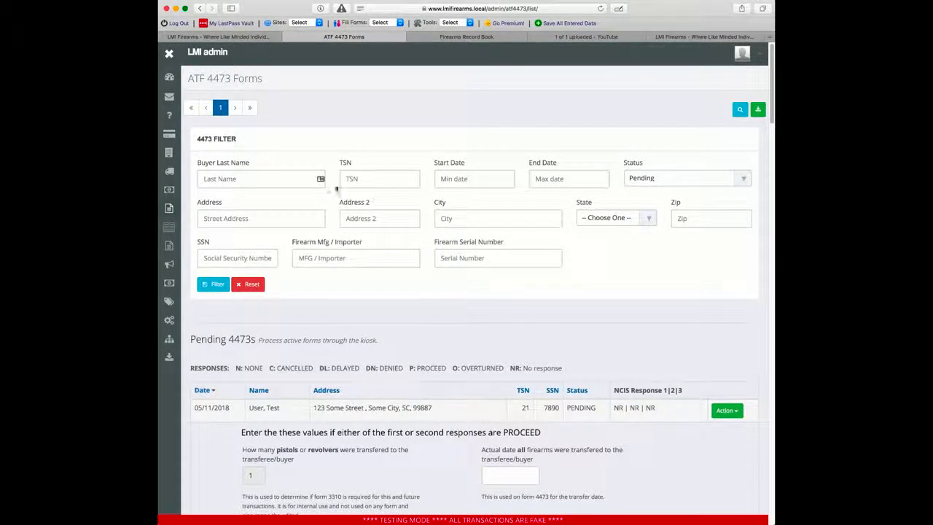
pyautogui.scroll(-5, 488, 218)
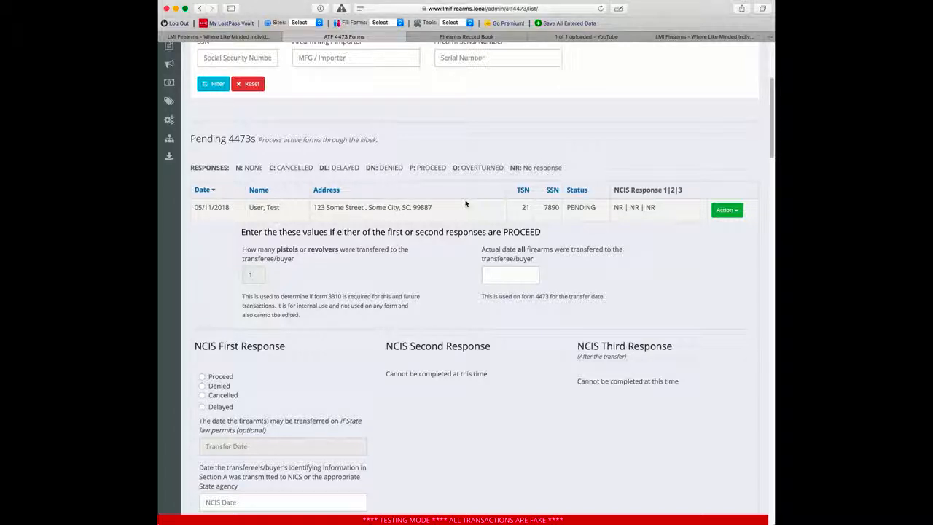
pyautogui.scroll(-5, 391, 202)
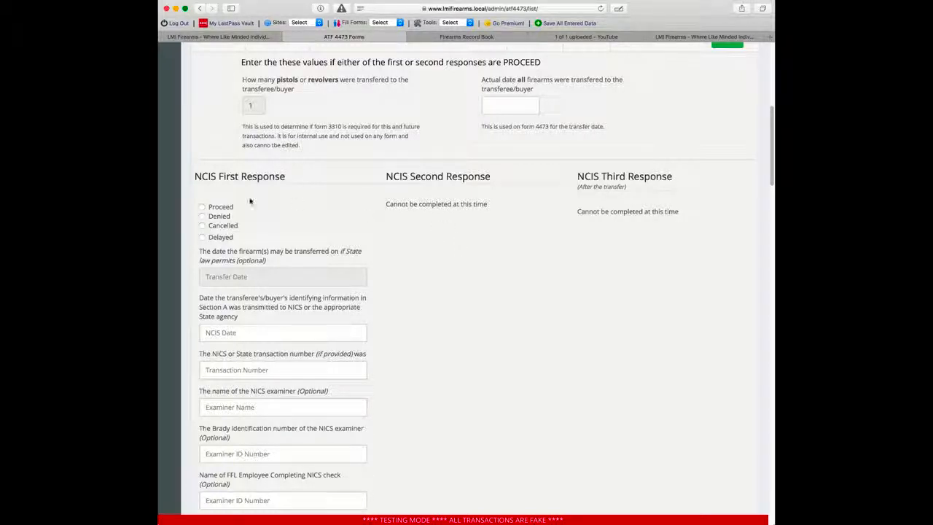
# Step: Choose Delayed as the first NCIS response, after briefly trying Proceed and its transfer date picker
pyautogui.click(202, 207)
pyautogui.scroll(-3, 219, 211)
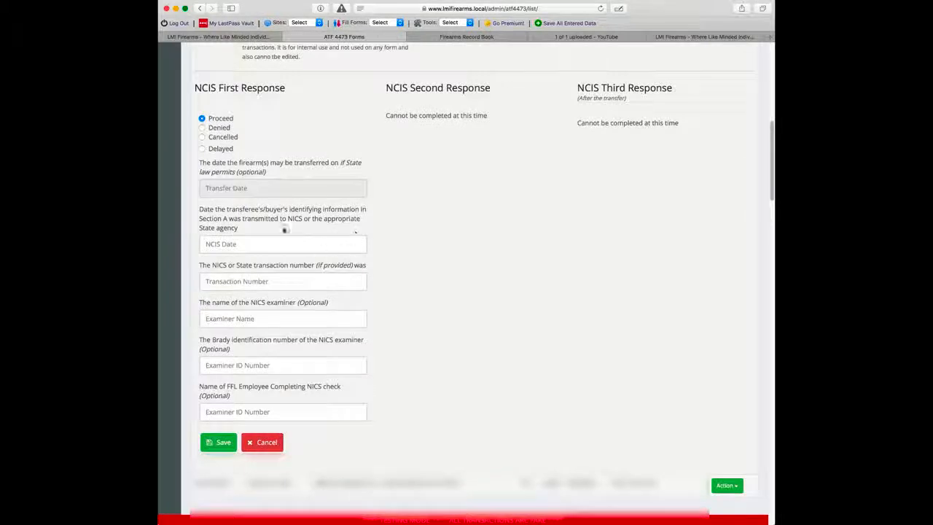
pyautogui.scroll(4, 519, 315)
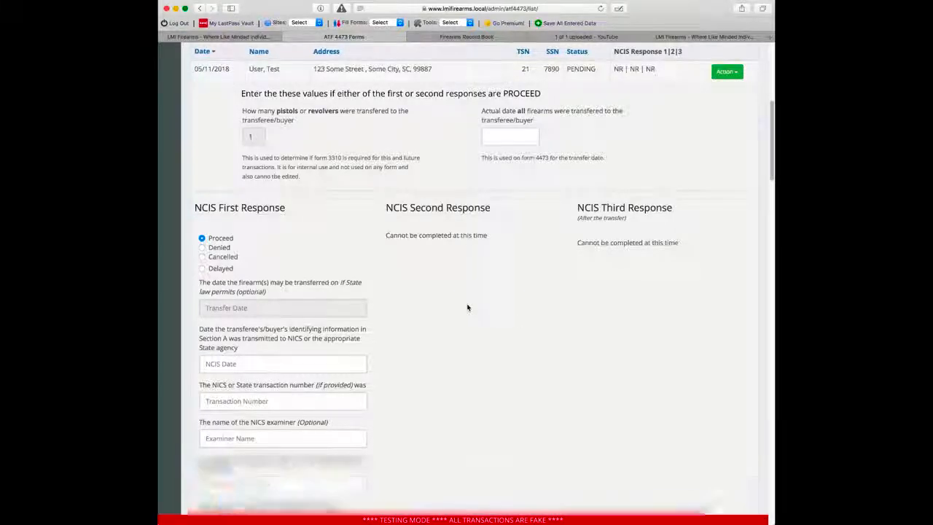
pyautogui.scroll(-4, 466, 307)
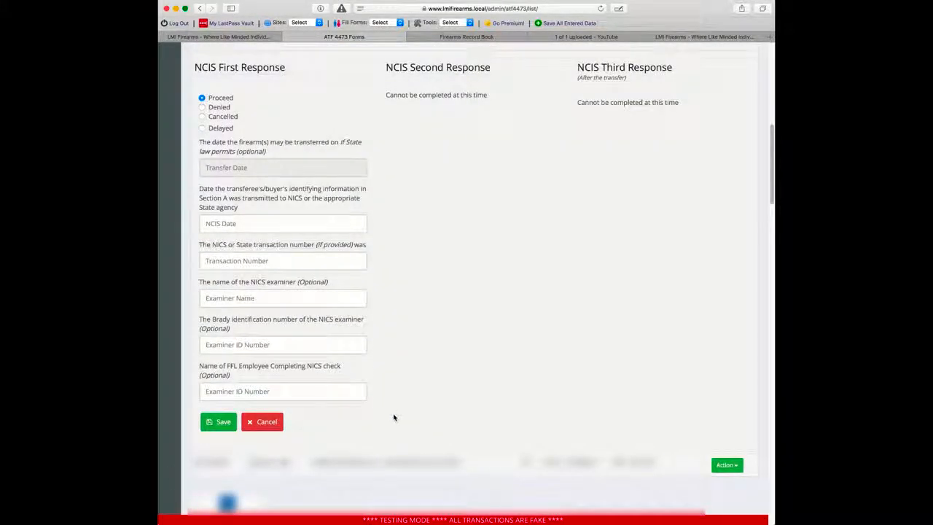
pyautogui.scroll(9, 393, 417)
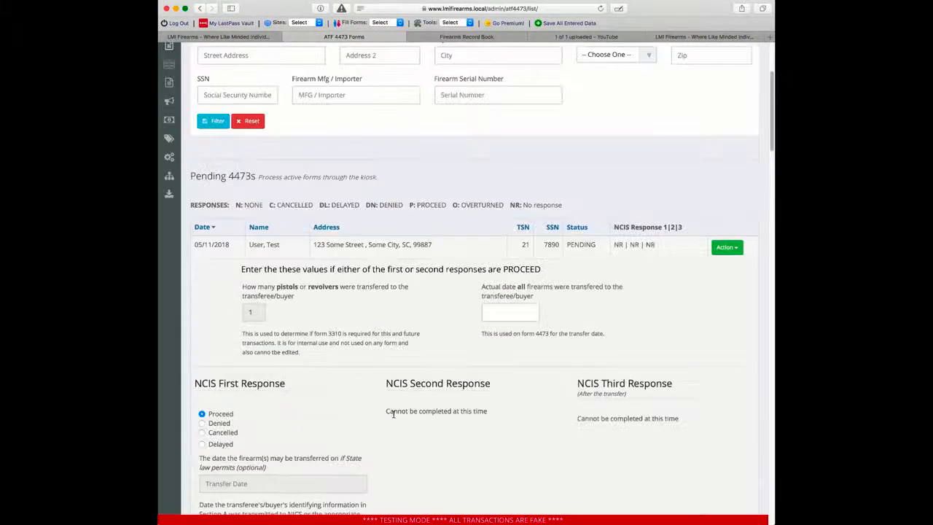
pyautogui.click(525, 314)
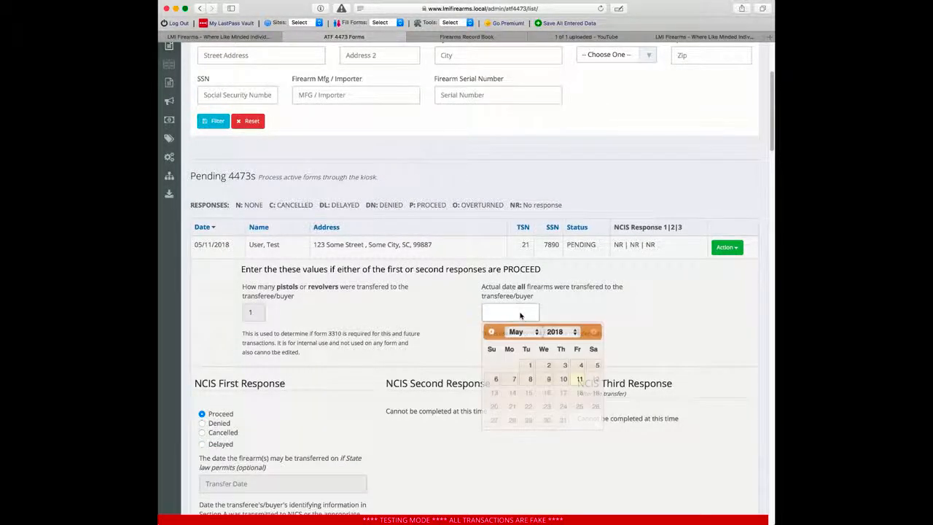
pyautogui.click(296, 309)
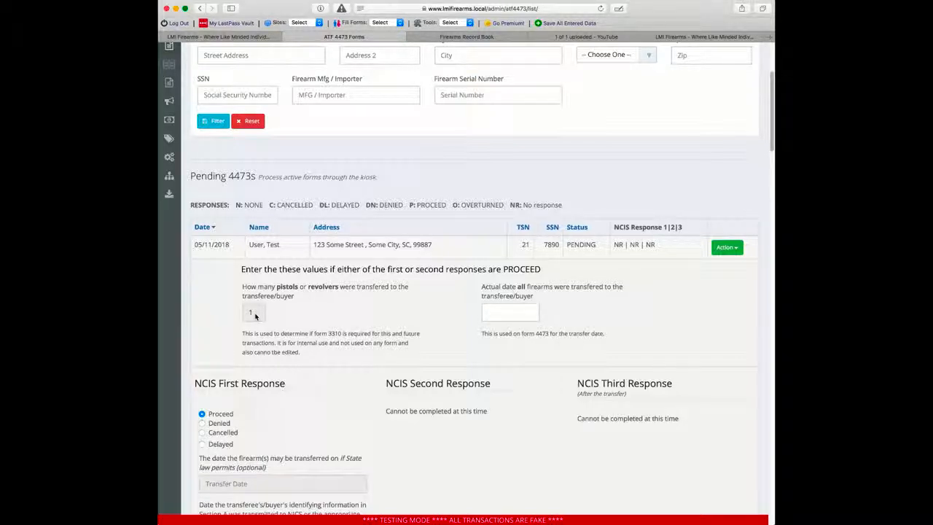
pyautogui.scroll(-7, 439, 296)
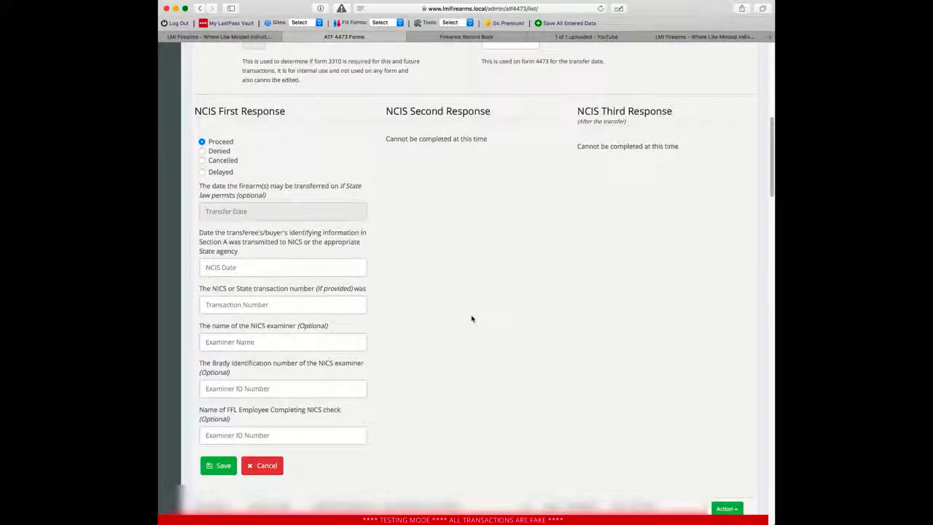
pyautogui.scroll(3, 470, 318)
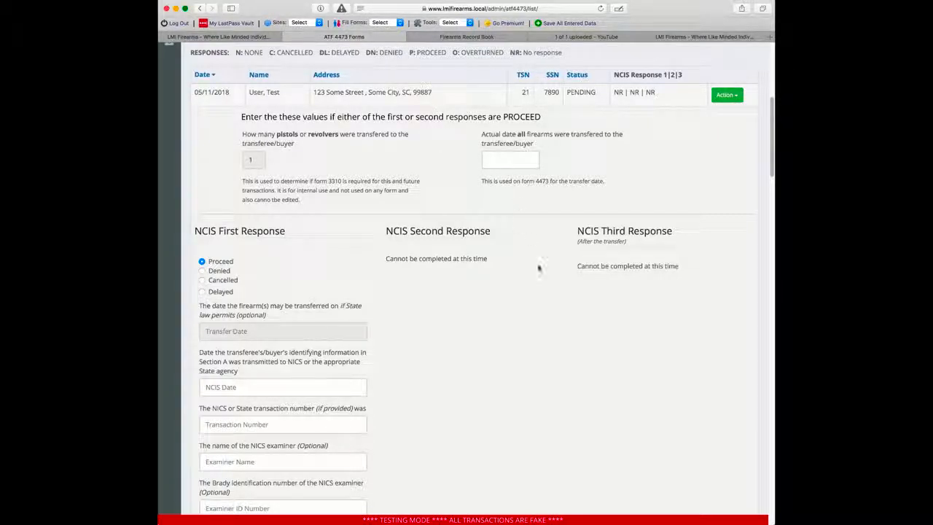
pyautogui.scroll(-3, 543, 262)
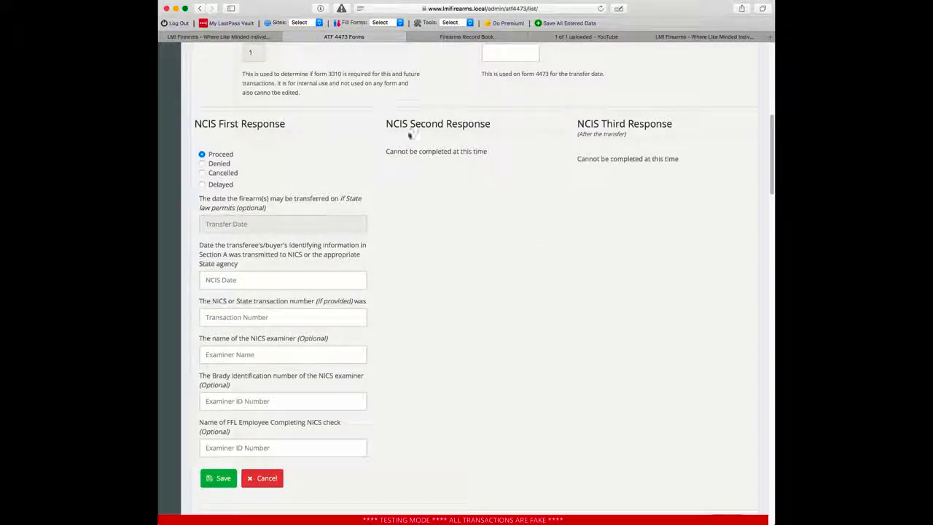
pyautogui.click(222, 184)
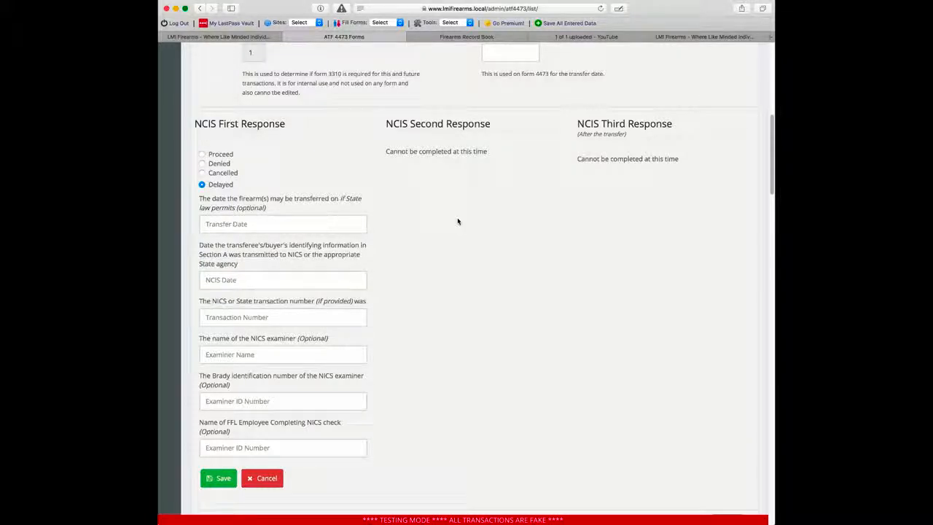
# Step: Set the transfer date to 05/15/2018 and the NCIS date to 05/11/2018
pyautogui.click(262, 224)
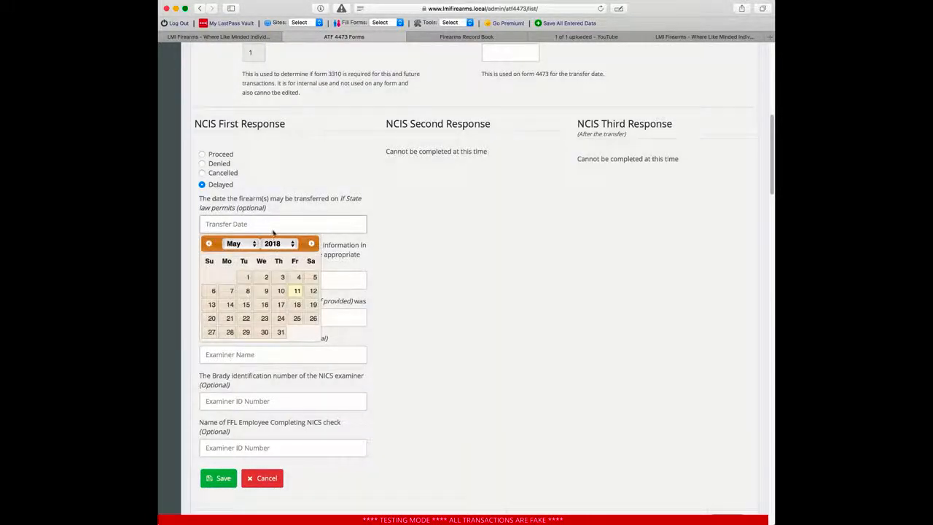
pyautogui.click(246, 304)
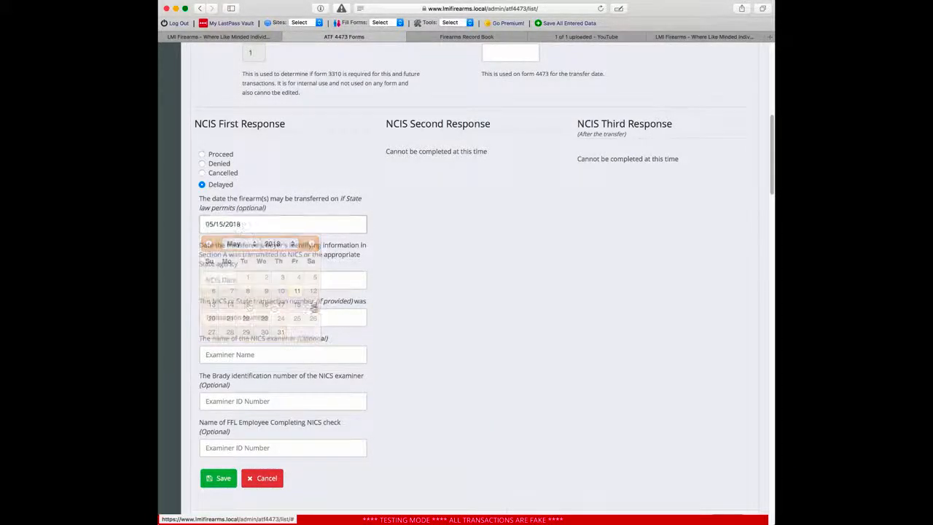
pyautogui.click(291, 228)
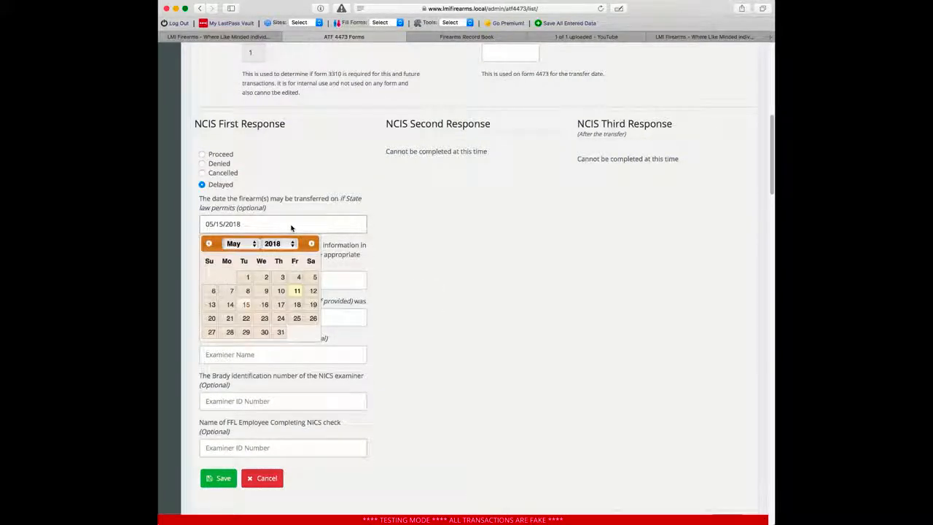
pyautogui.click(296, 290)
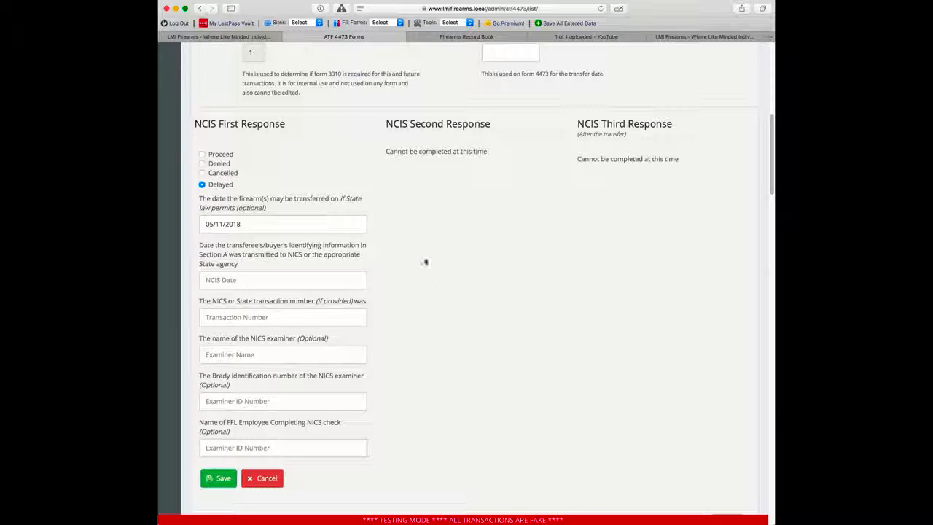
pyautogui.click(256, 224)
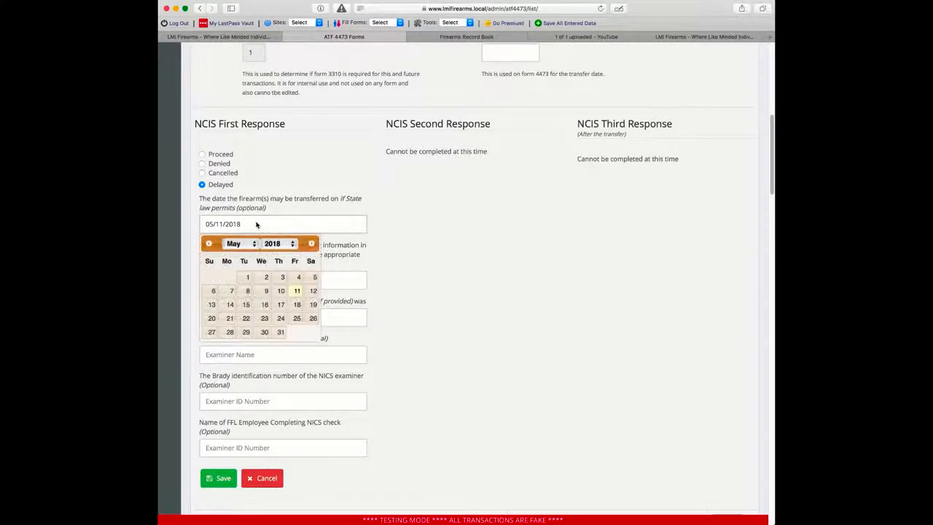
pyautogui.click(245, 304)
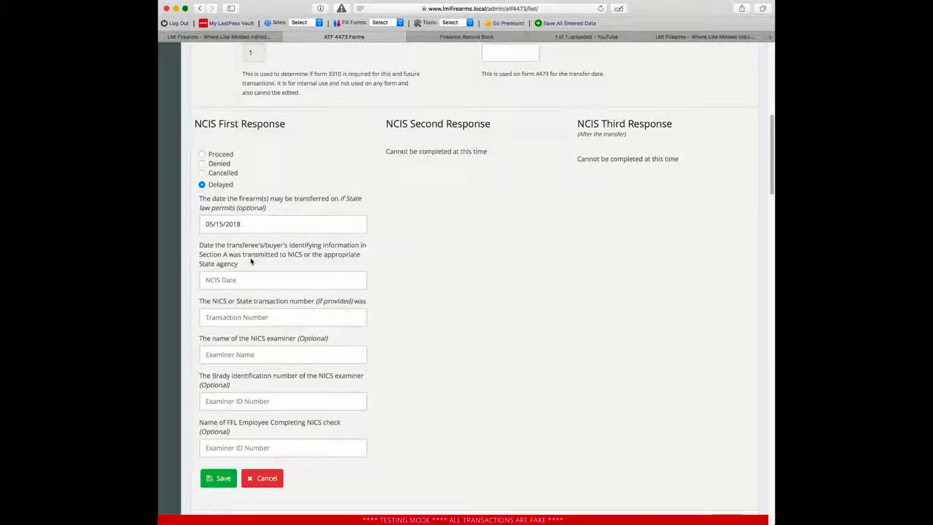
pyautogui.click(261, 284)
pyautogui.click(288, 344)
# Step: Save the Delayed first NCIS response and confirm saving it permanently
pyautogui.click(333, 355)
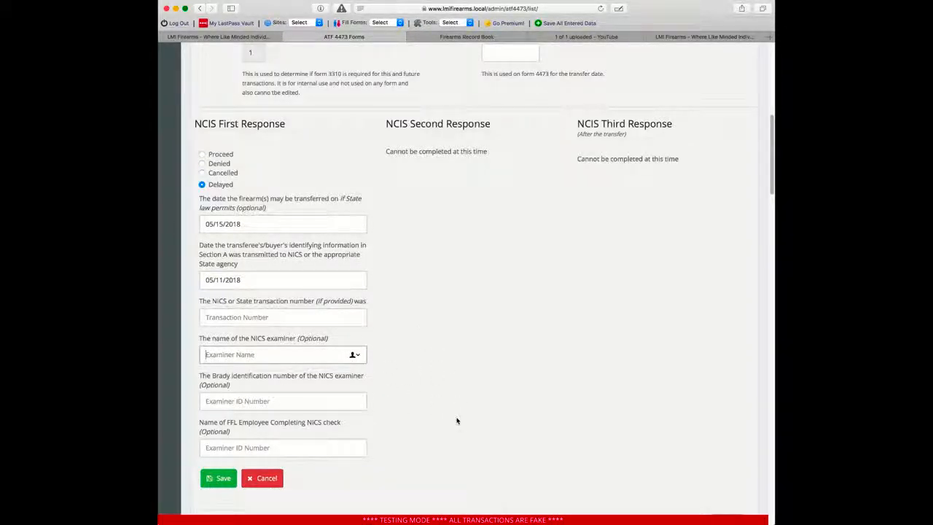
pyautogui.click(255, 446)
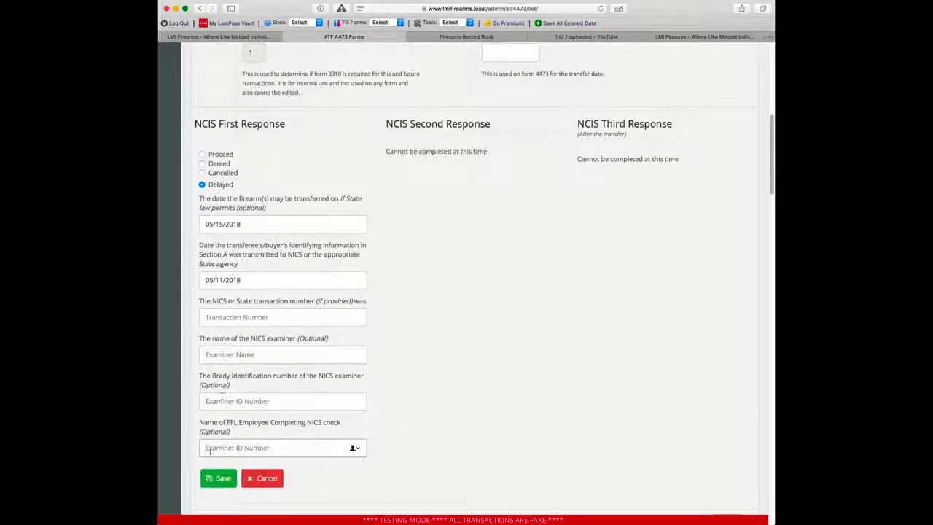
pyautogui.click(212, 478)
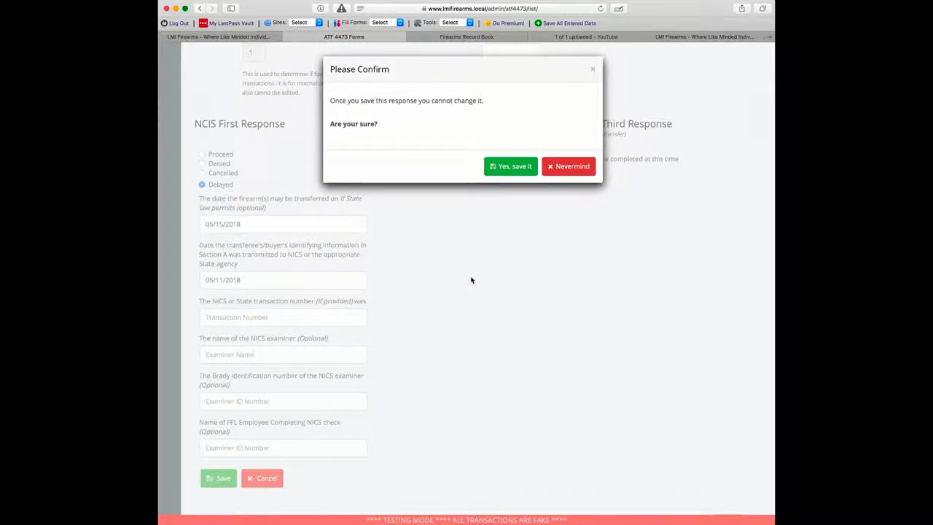
pyautogui.click(511, 166)
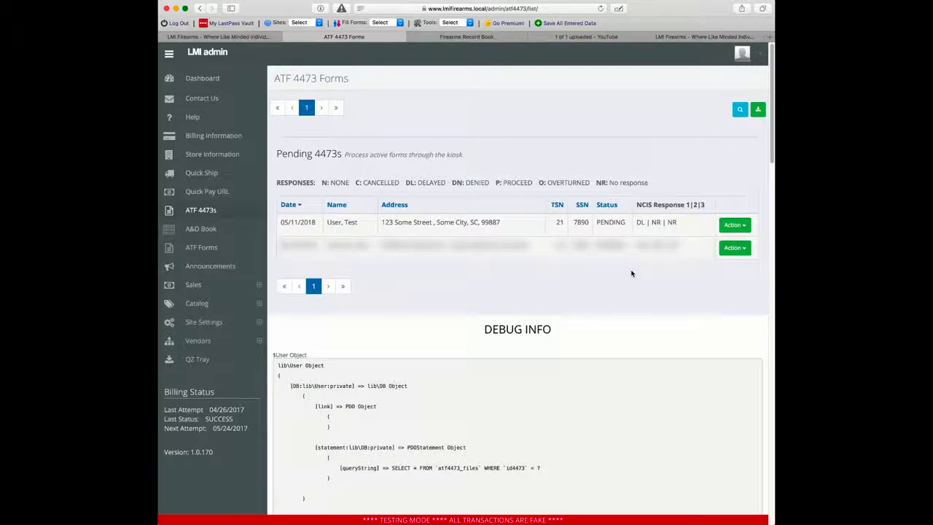
# Step: Open the NCIS responses for the pending test 4473
pyautogui.click(734, 225)
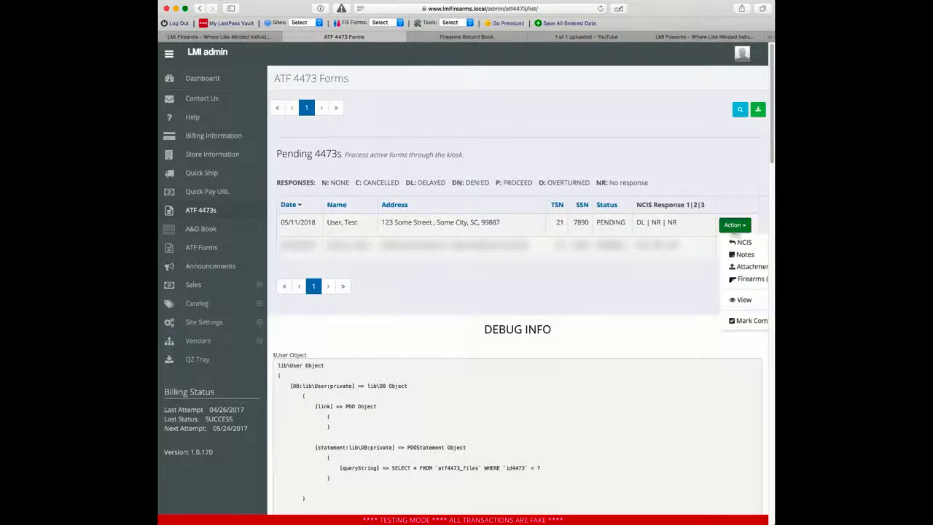
pyautogui.click(740, 244)
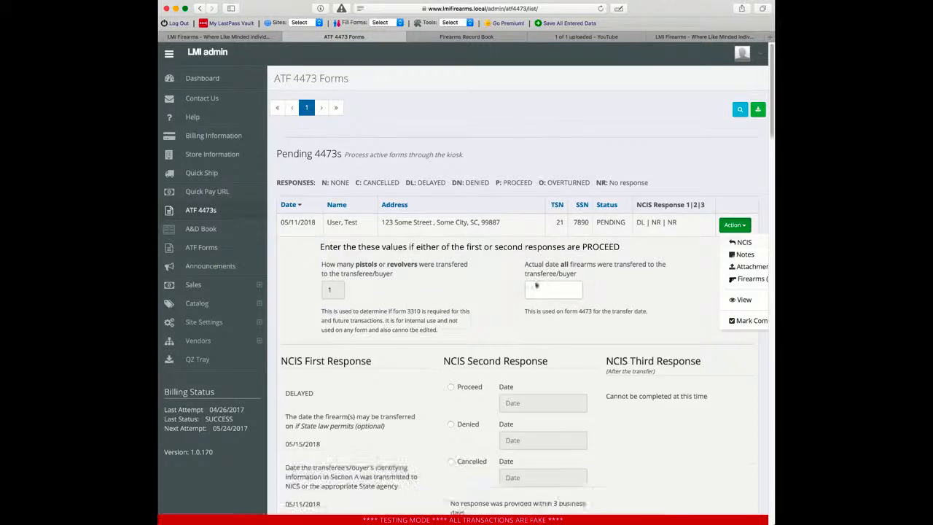
pyautogui.scroll(-1, 520, 286)
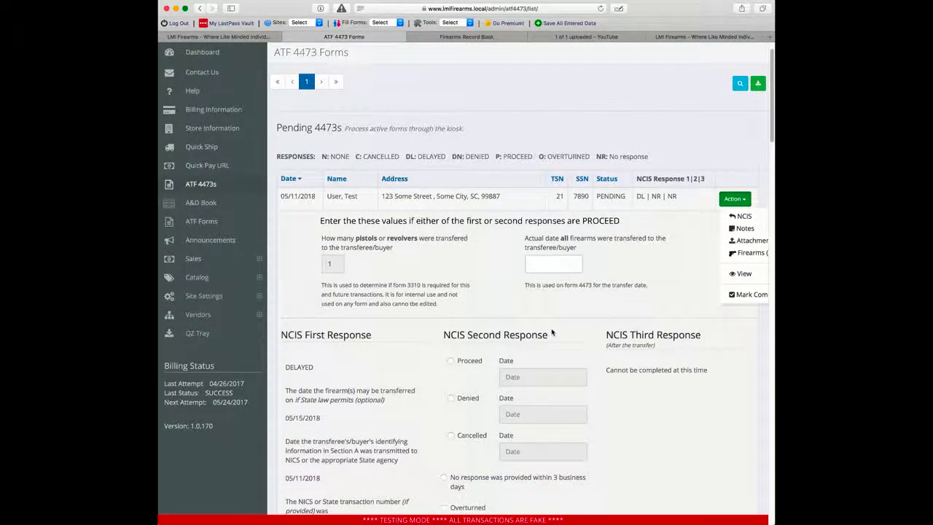
pyautogui.scroll(-3, 597, 326)
pyautogui.scroll(-4, 597, 326)
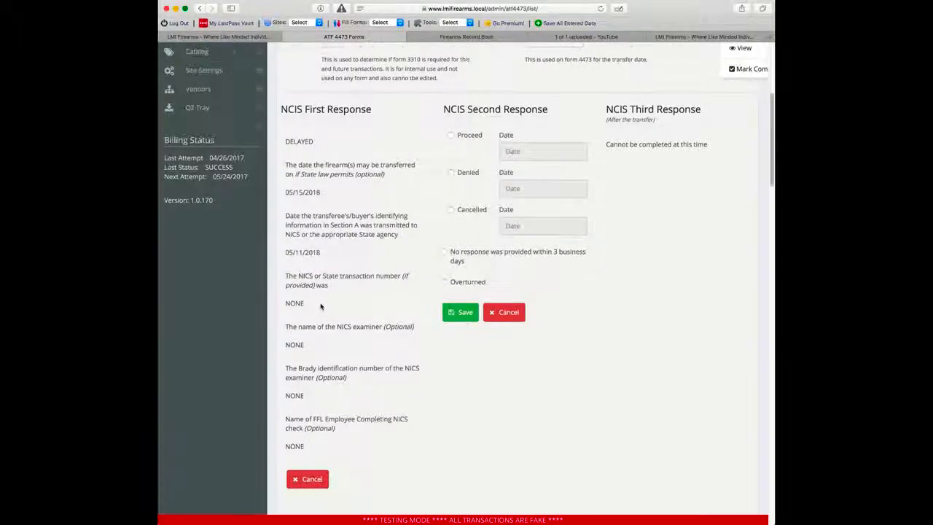
pyautogui.scroll(1, 454, 174)
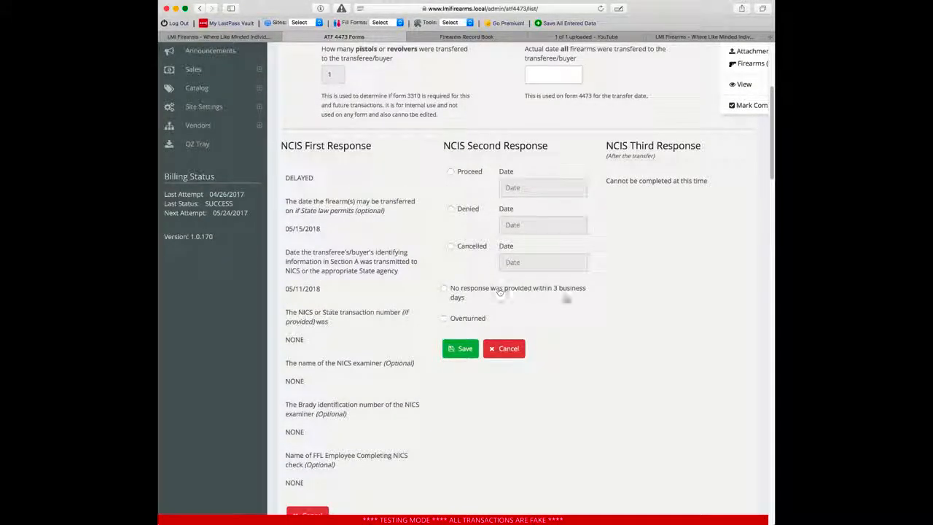
# Step: Set the second response to Proceed dated 05/11/2018; saving warns that required fields are missing
pyautogui.click(467, 173)
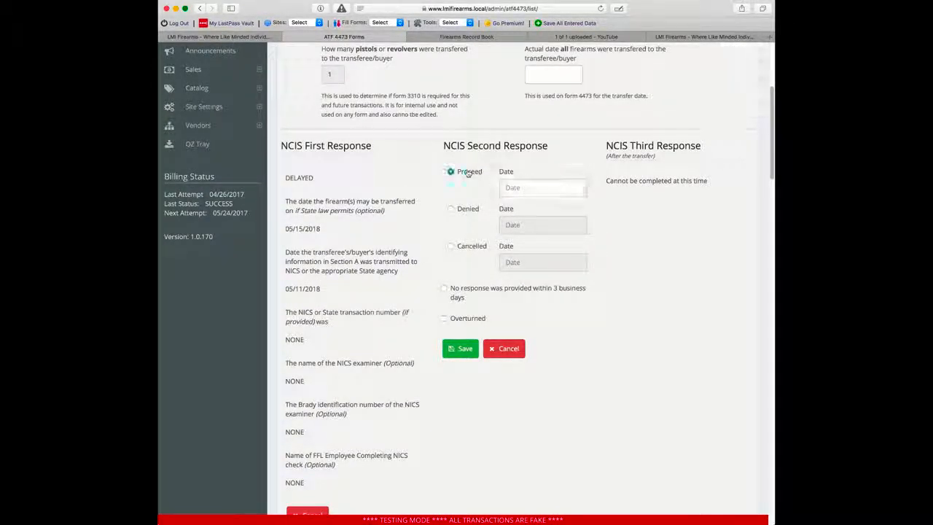
pyautogui.click(543, 189)
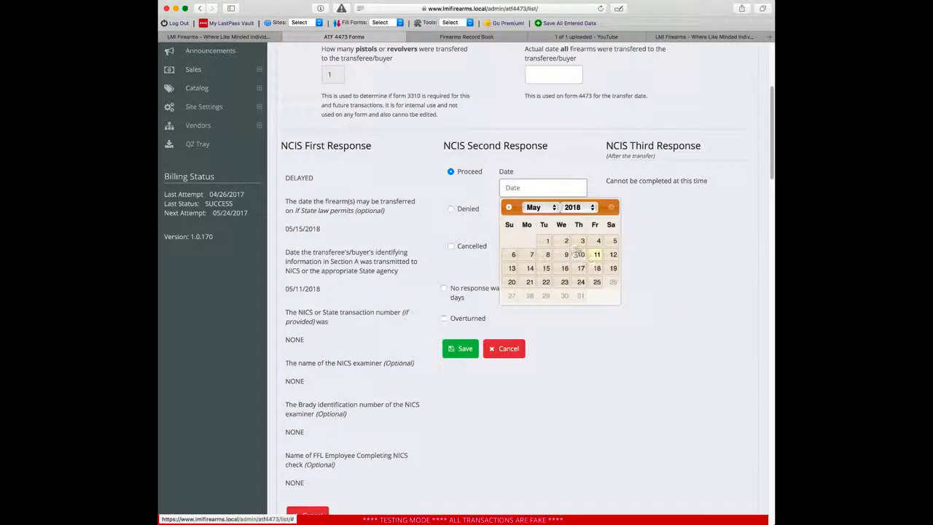
pyautogui.click(596, 255)
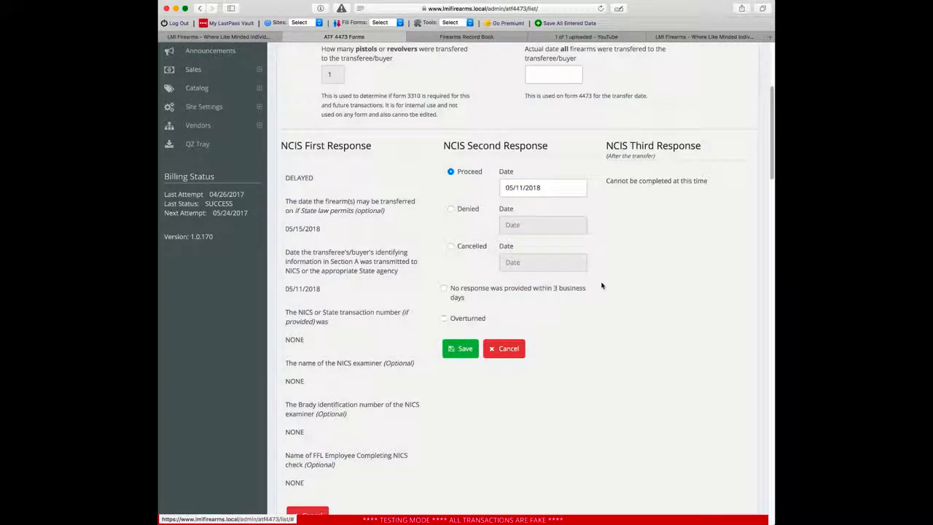
pyautogui.click(463, 349)
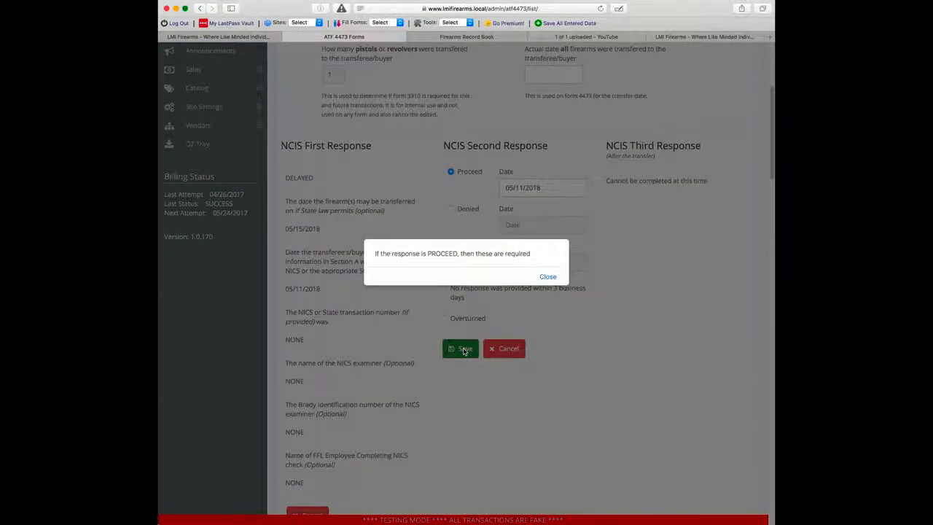
pyautogui.click(548, 276)
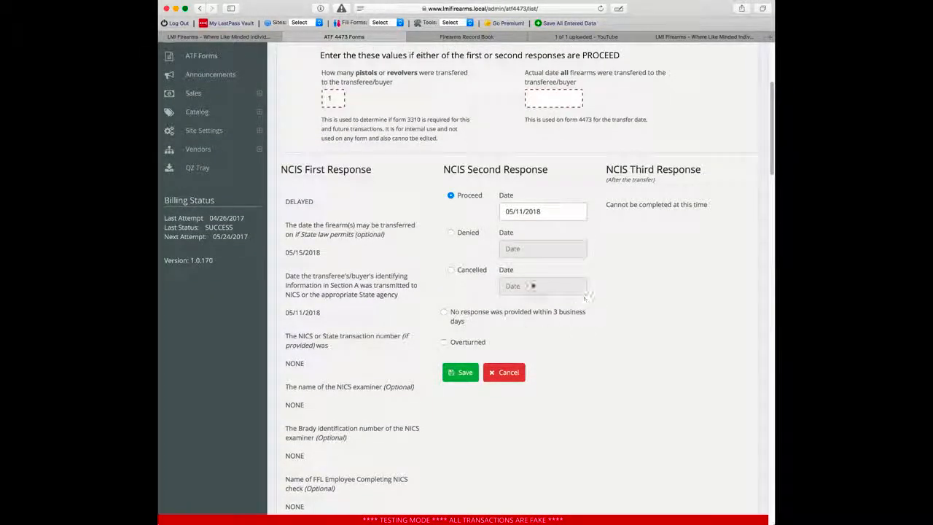
pyautogui.click(462, 373)
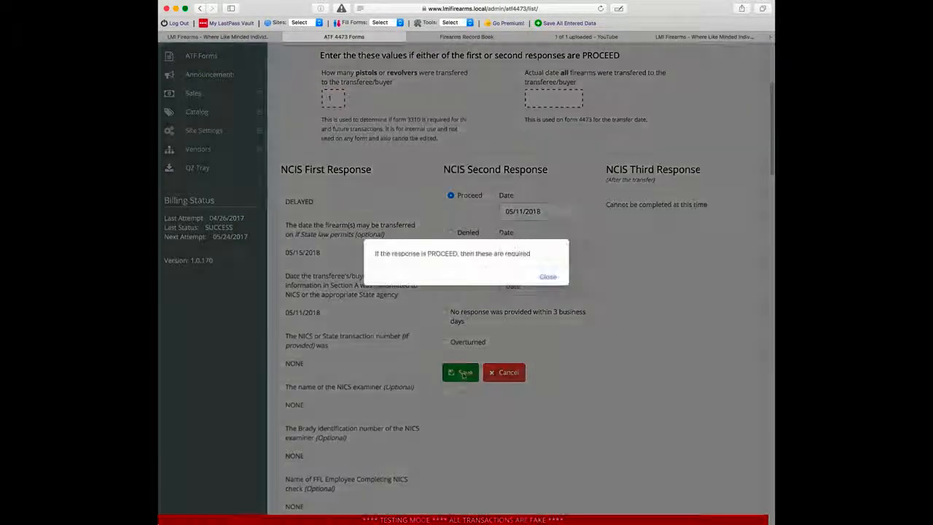
pyautogui.click(550, 278)
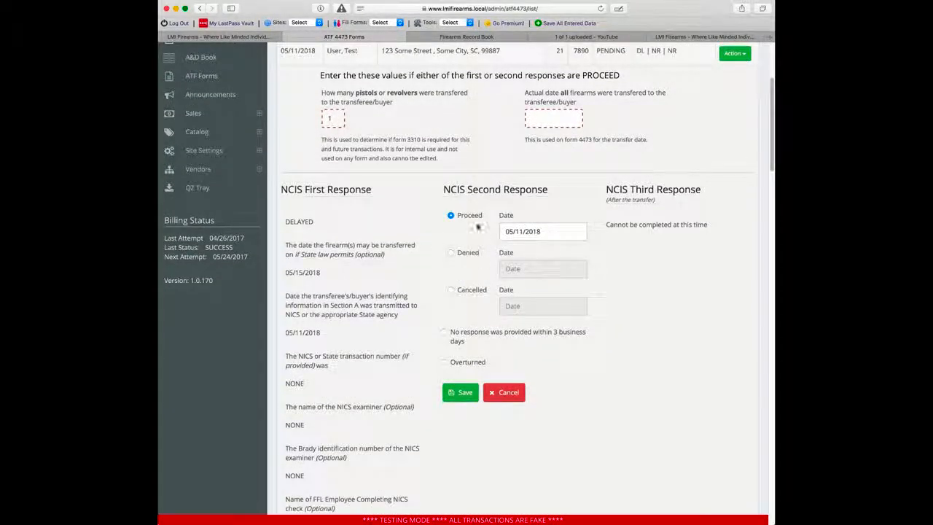
# Step: Enter 1 pistol transferred with an actual transfer date of 05/11/2018
pyautogui.click(334, 122)
pyautogui.click(540, 122)
pyautogui.click(622, 184)
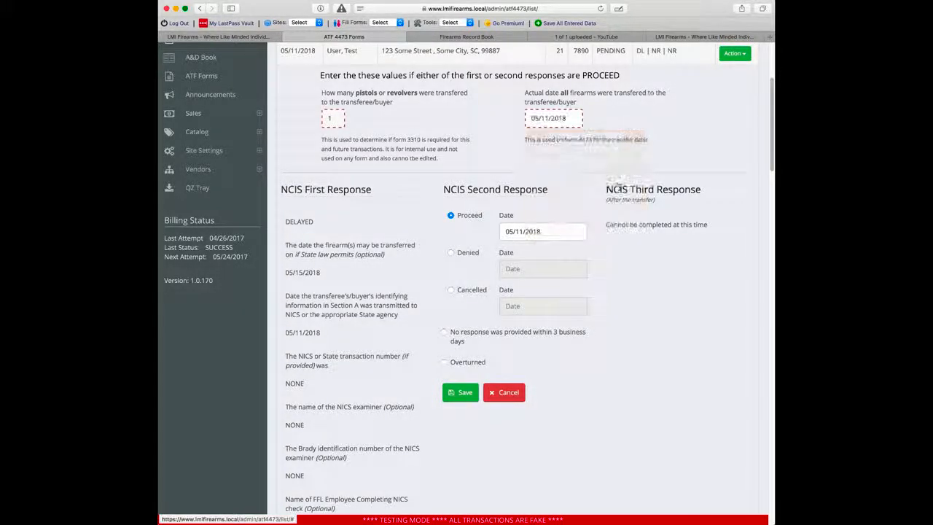
# Step: Save the Proceed second NCIS response and confirm recording it
pyautogui.click(470, 395)
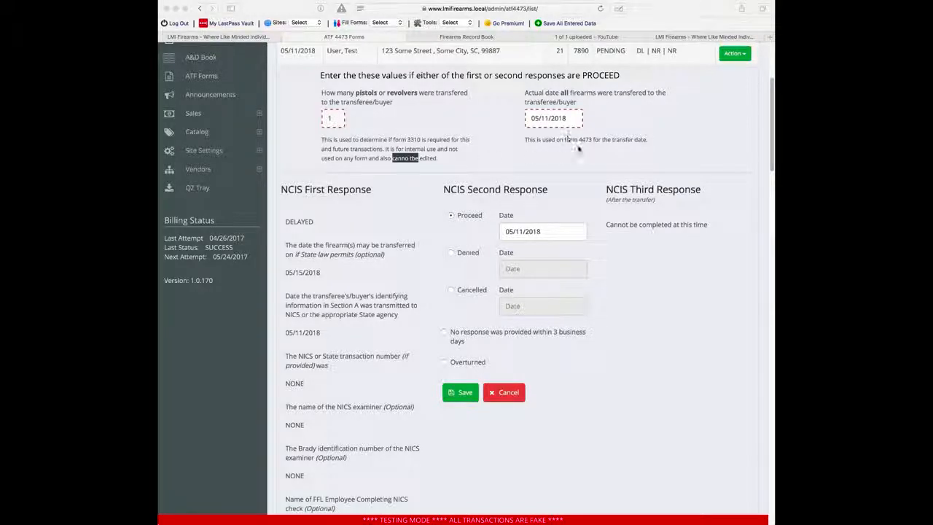
pyautogui.click(496, 453)
pyautogui.click(461, 392)
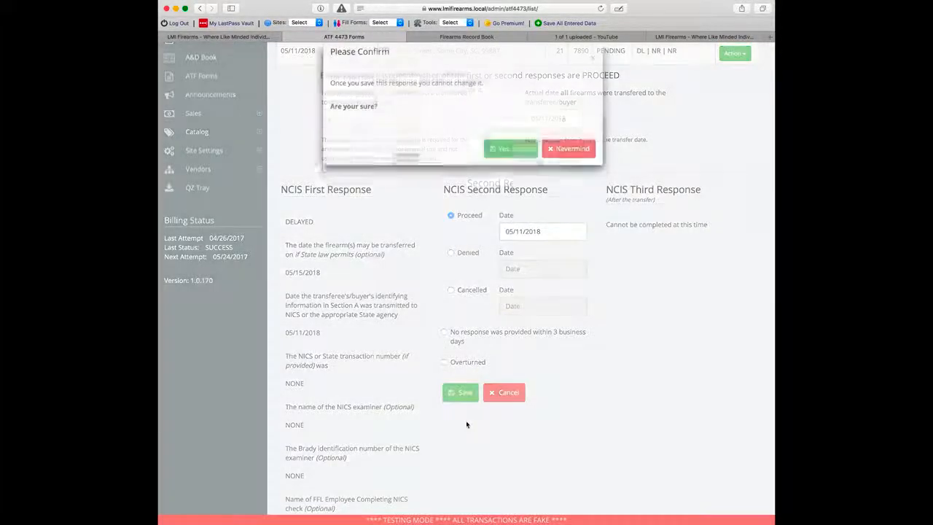
pyautogui.click(508, 167)
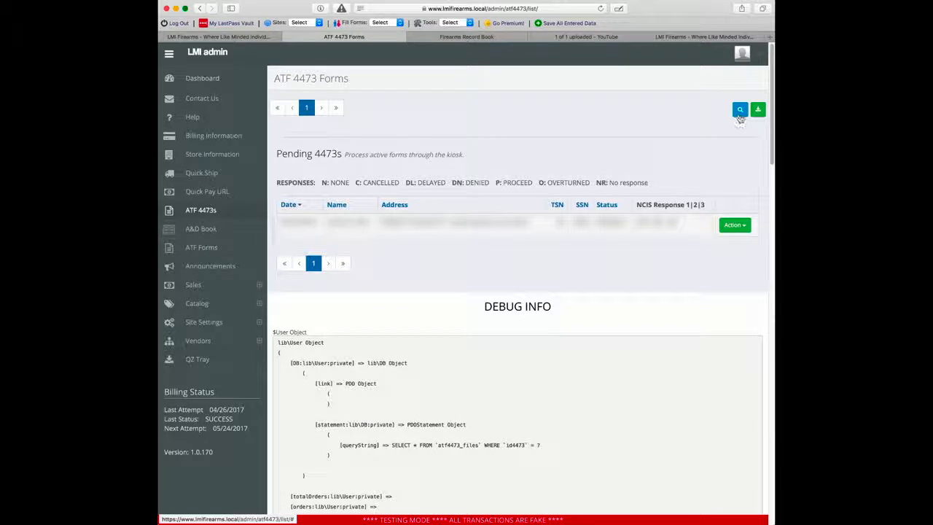
# Step: Filter the 4473 list by Status Complete to show the completed forms
pyautogui.click(740, 111)
pyautogui.click(696, 178)
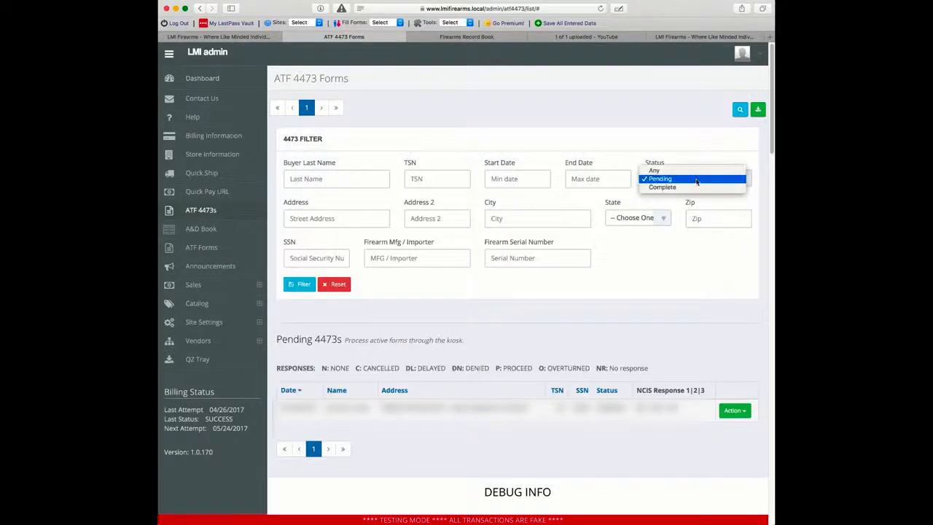
pyautogui.click(692, 186)
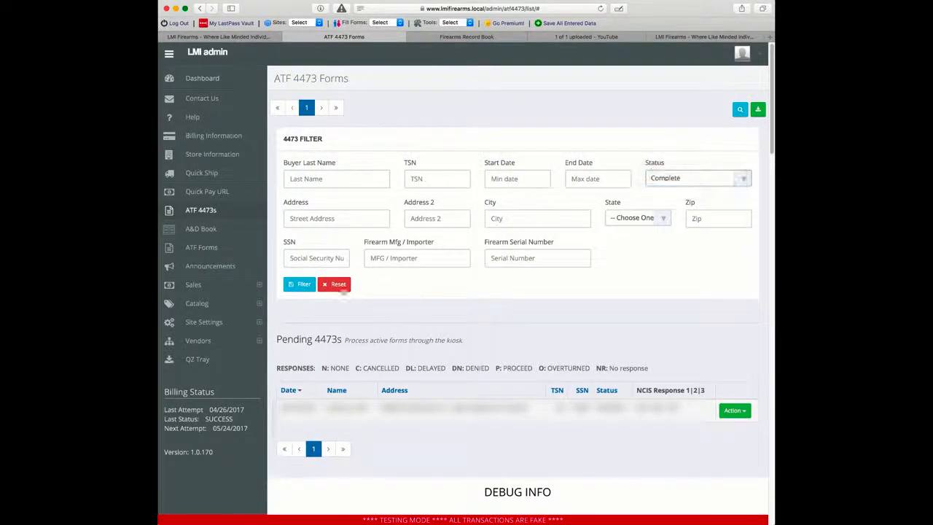
pyautogui.click(299, 284)
pyautogui.scroll(-2, 410, 298)
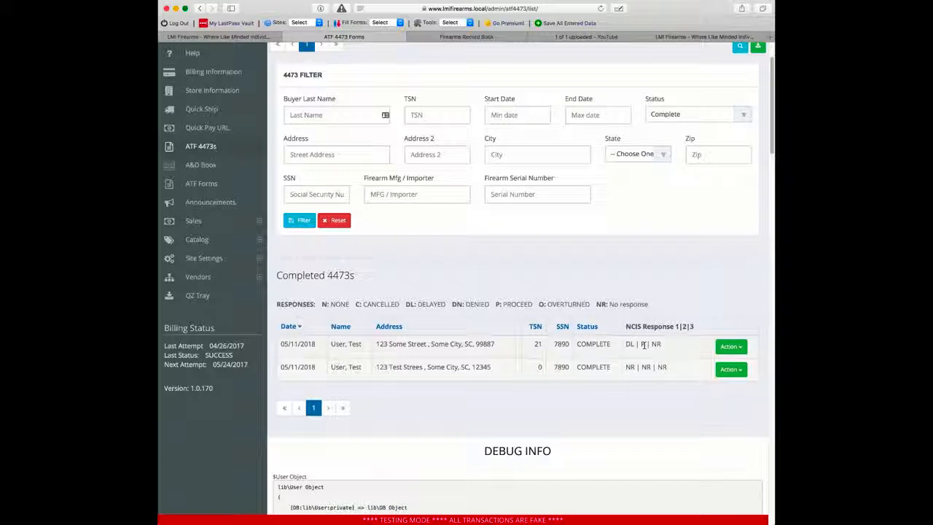
# Step: Show the first completed 4473's NCIS responses, DL | P | NR
pyautogui.click(720, 351)
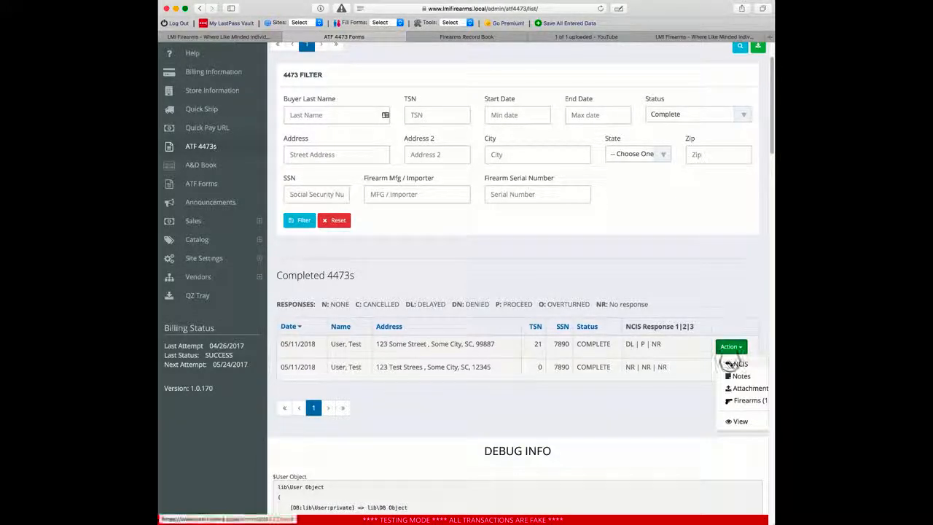
pyautogui.click(721, 363)
pyautogui.scroll(-5, 588, 296)
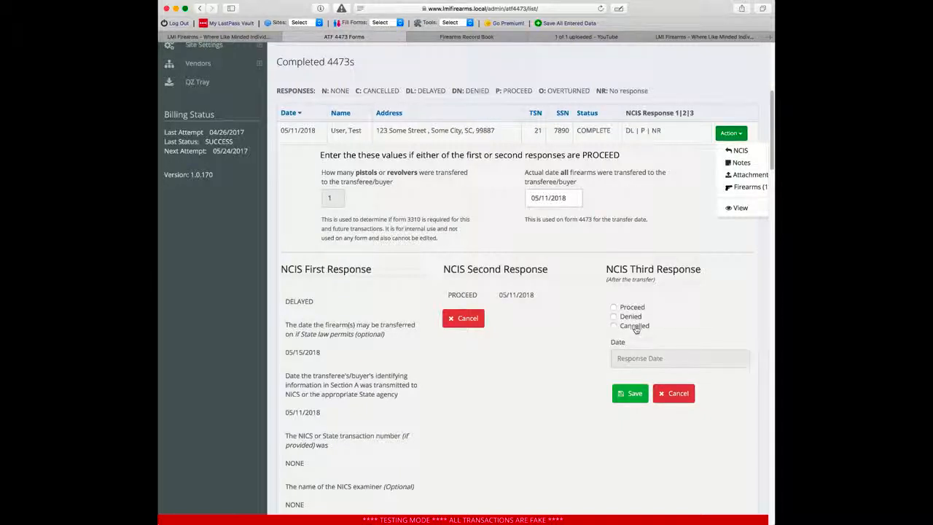
pyautogui.click(712, 279)
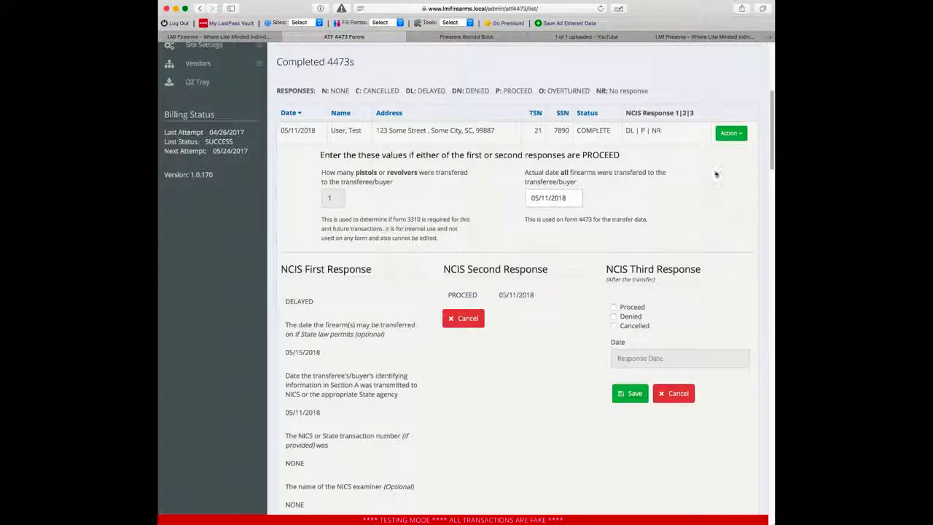
pyautogui.click(729, 133)
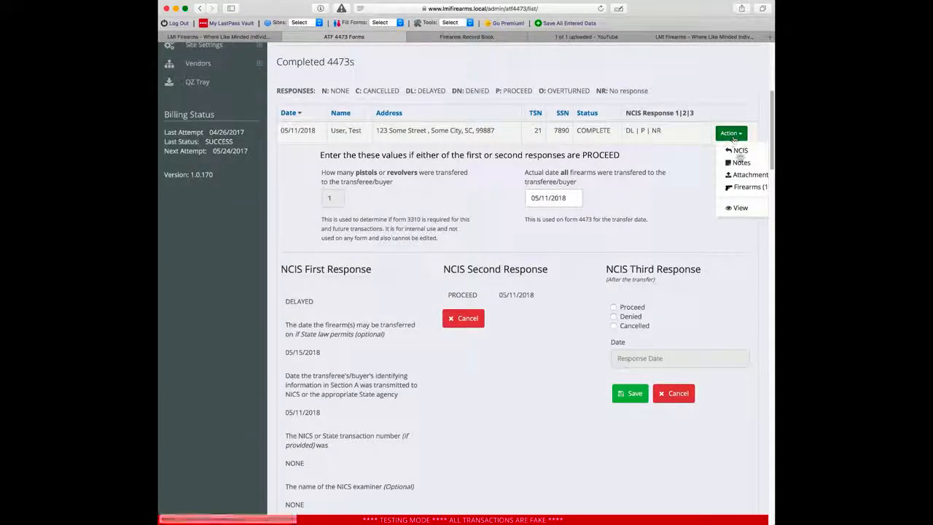
# Step: Check the first 4473's notes and attachments, then list its S&W M&P9 9MM pistol, serial AABBCC112233
pyautogui.click(738, 162)
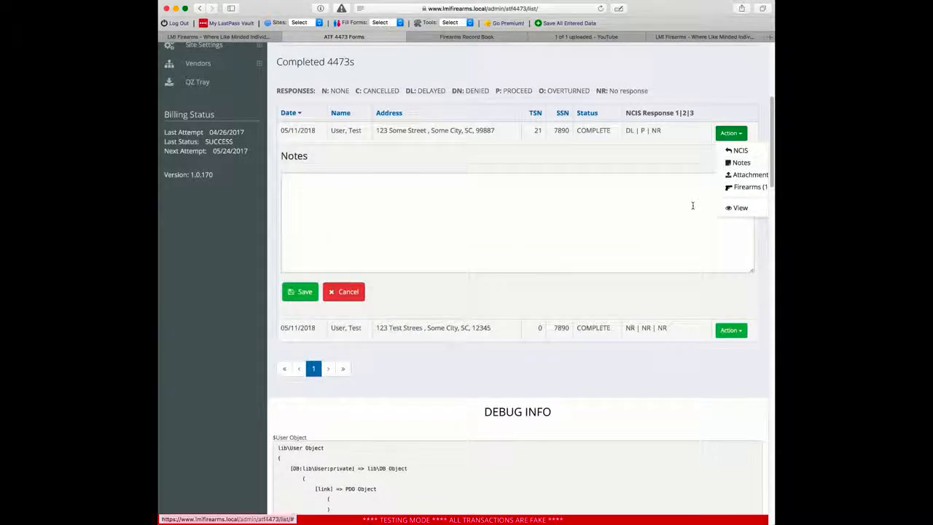
pyautogui.click(559, 200)
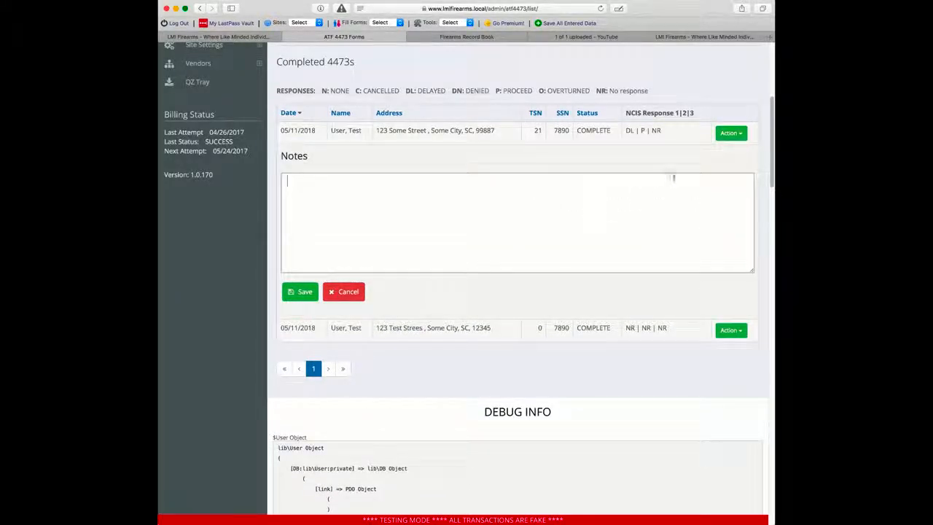
pyautogui.click(731, 134)
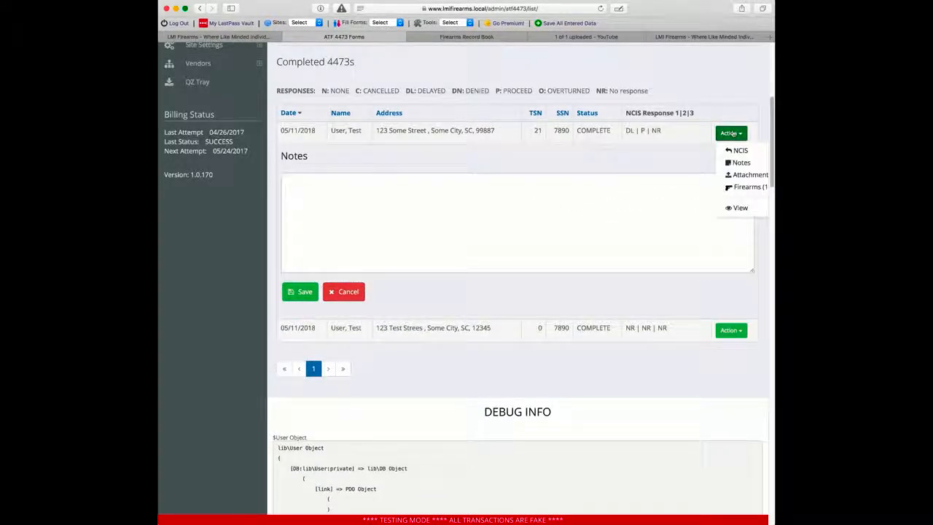
pyautogui.click(736, 175)
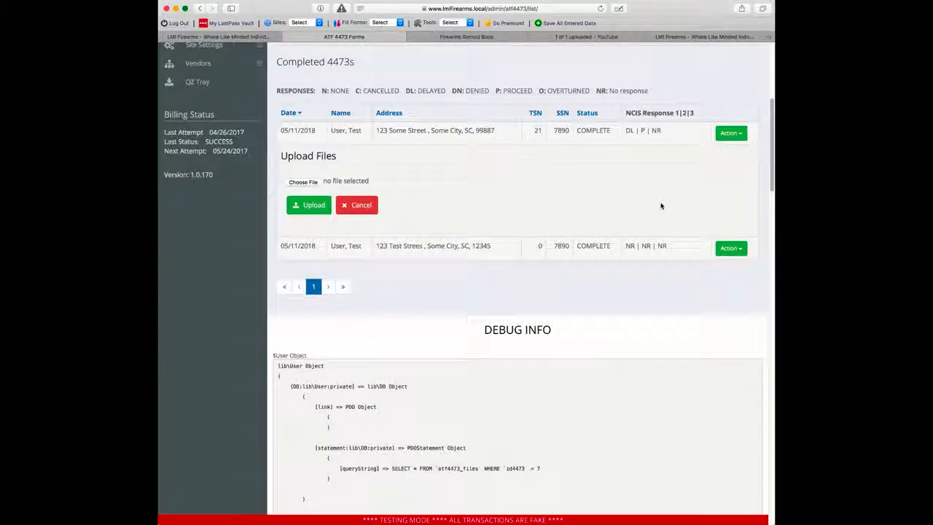
pyautogui.click(730, 134)
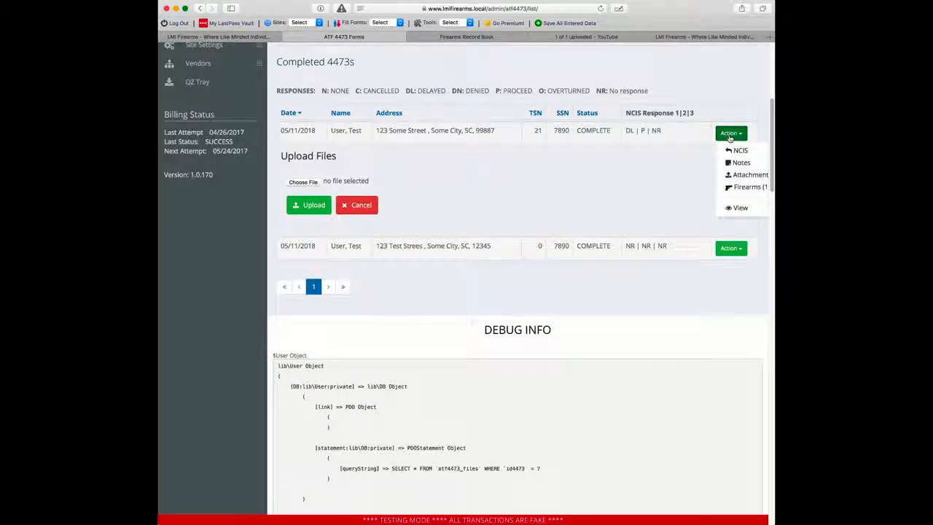
pyautogui.click(745, 187)
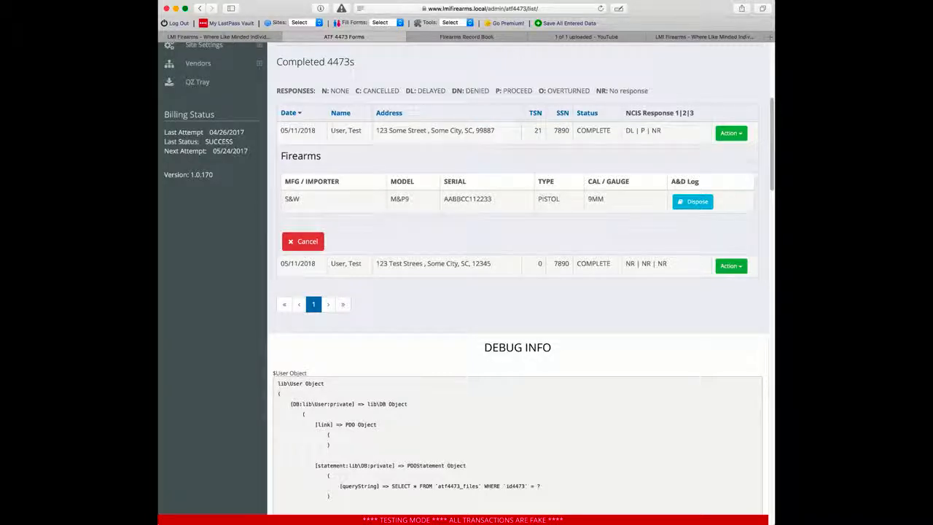
# Step: Dispose the S&W M&P9 in the A&D book and view its 05/11/2018 entry under 4473 #21
pyautogui.click(466, 36)
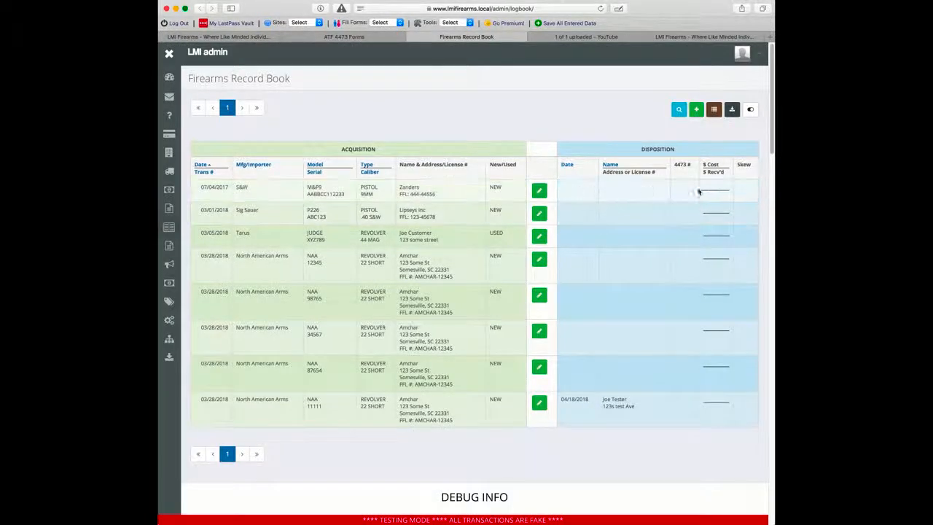
pyautogui.click(350, 36)
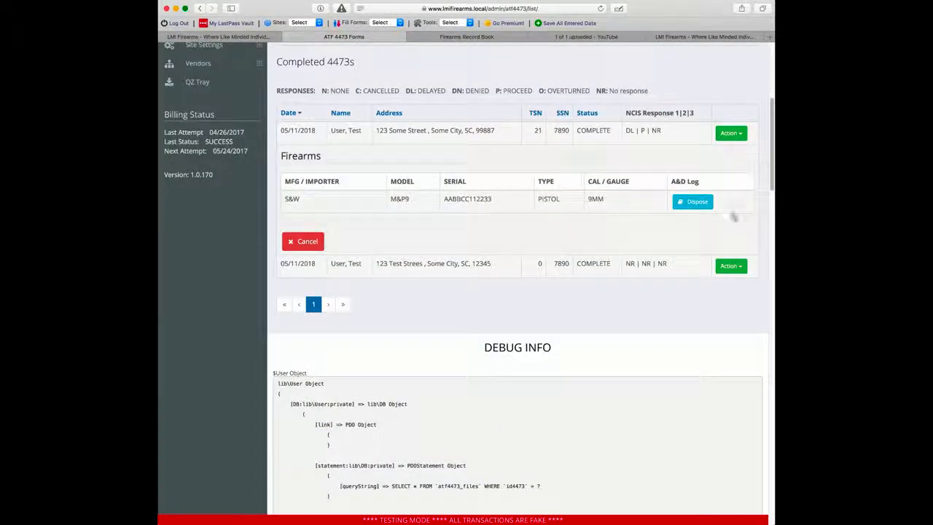
pyautogui.click(695, 202)
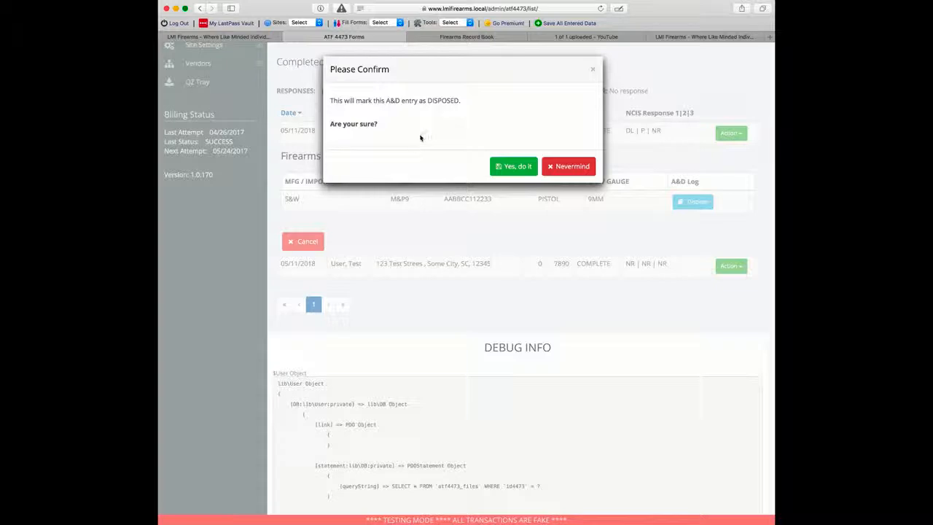
pyautogui.click(495, 165)
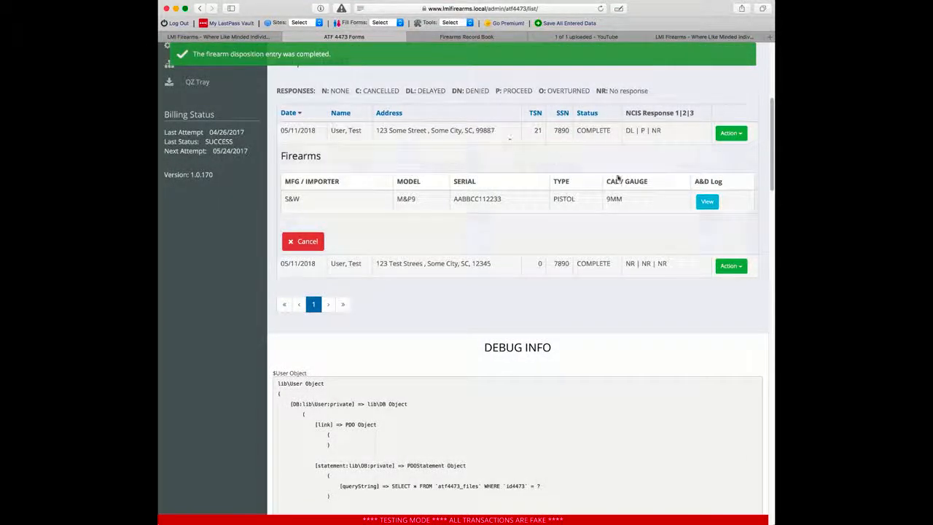
pyautogui.click(707, 201)
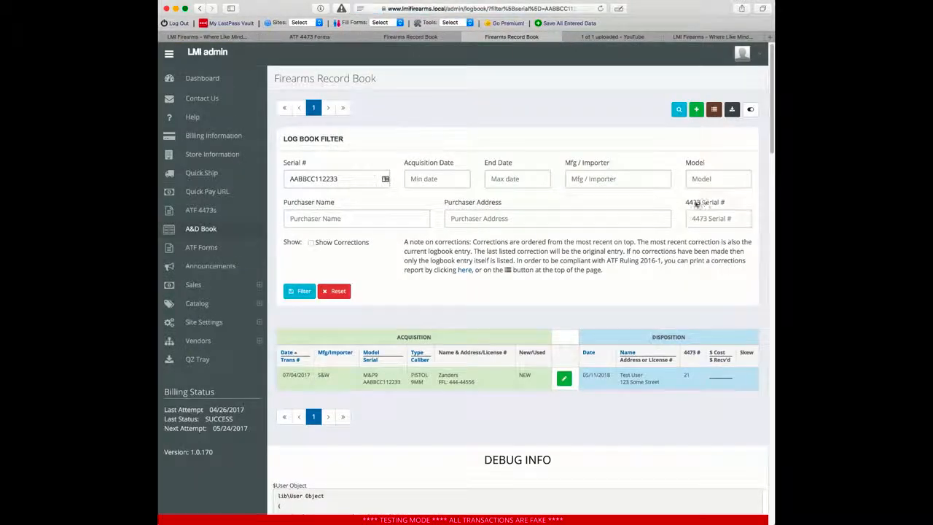
# Step: Refresh the Firearms Record Book with the side navigation collapsed to see the disposition
pyautogui.scroll(-1, 627, 306)
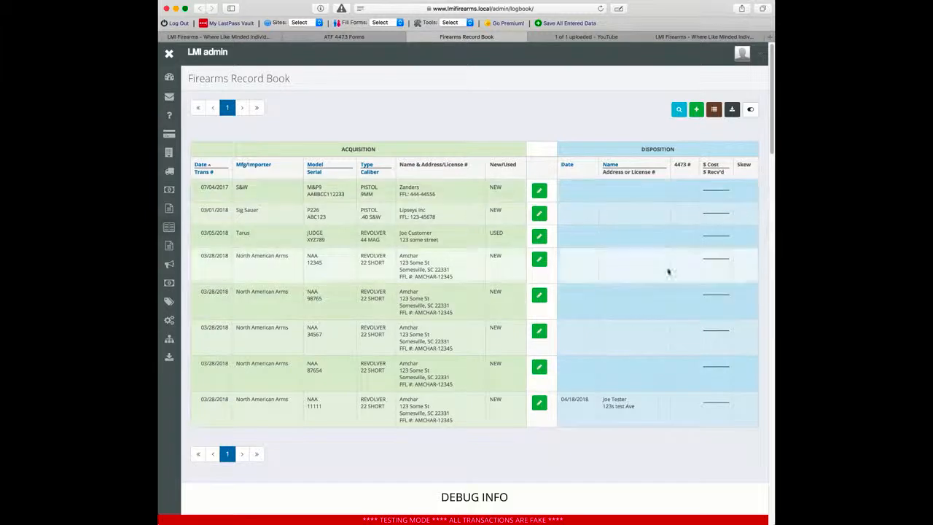
pyautogui.click(601, 8)
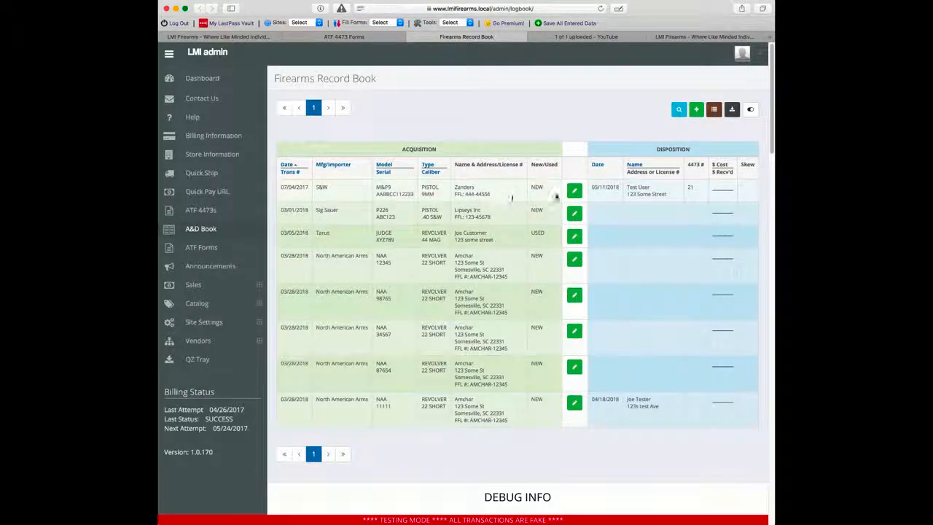
pyautogui.click(168, 53)
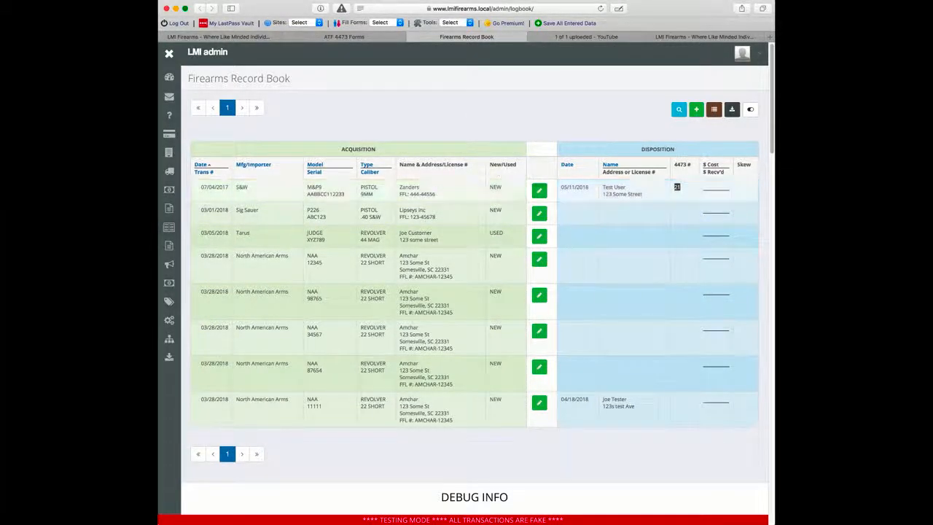
# Step: Open the first logbook entry for editing, close it unsaved, and return to Completed 4473s
pyautogui.click(537, 193)
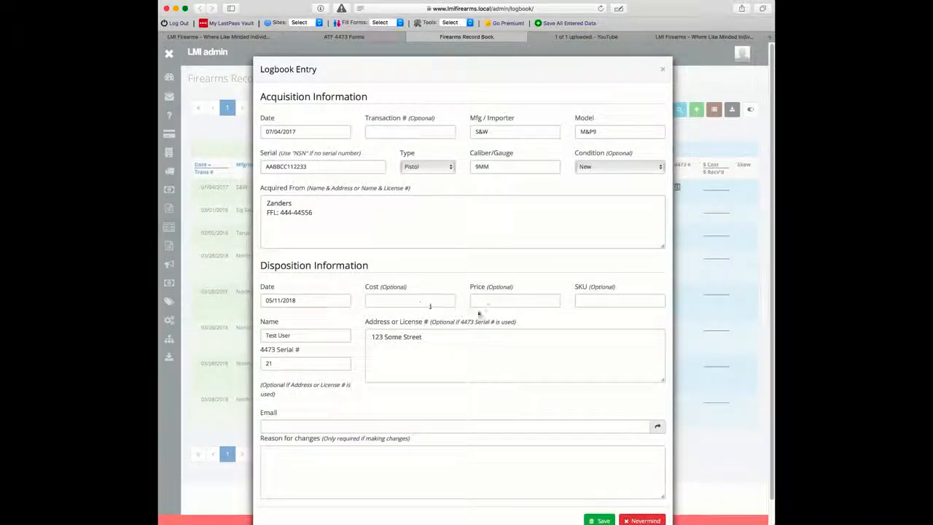
pyautogui.click(644, 520)
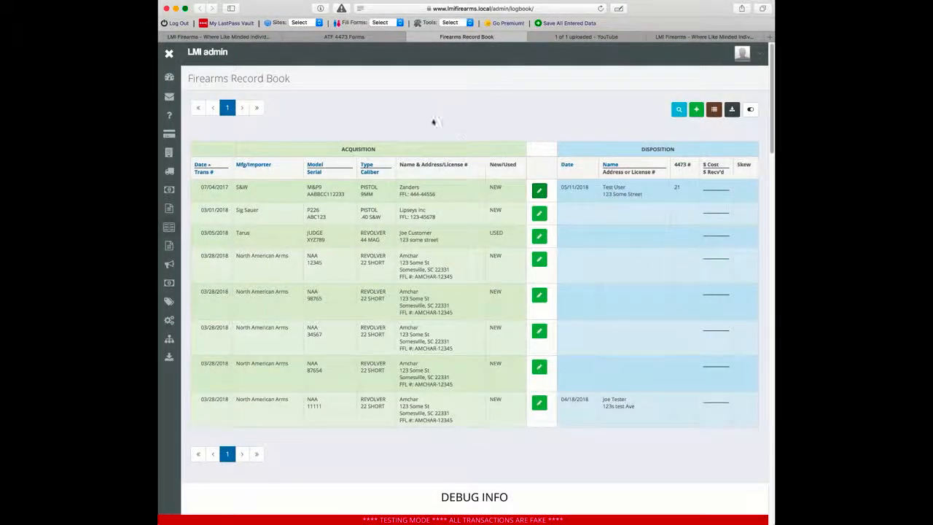
pyautogui.hotkey('ctrl', 'shift', 'Tab')
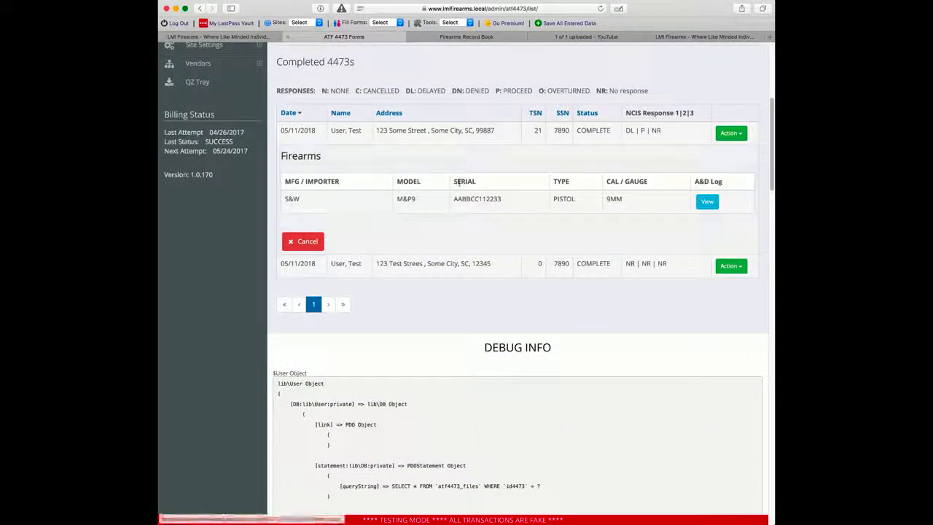
# Step: View the first completed form as a printable ATF 4473, scrolling to Section D's S&W M&P9
pyautogui.click(724, 135)
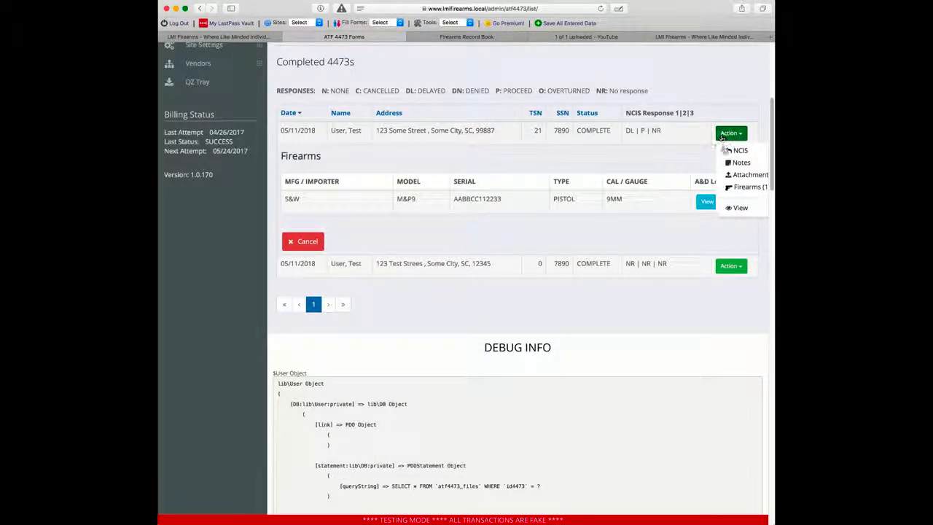
pyautogui.click(740, 208)
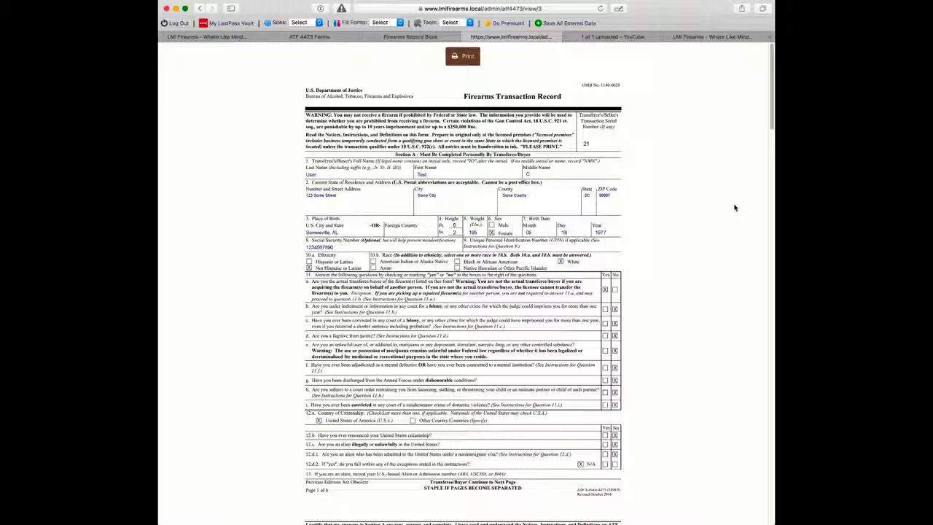
pyautogui.scroll(-1, 712, 230)
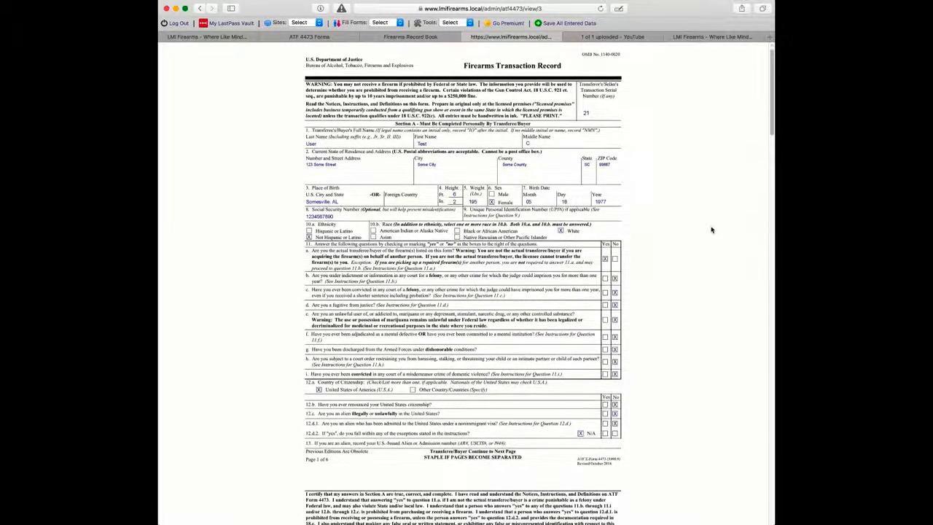
pyautogui.scroll(-10, 712, 230)
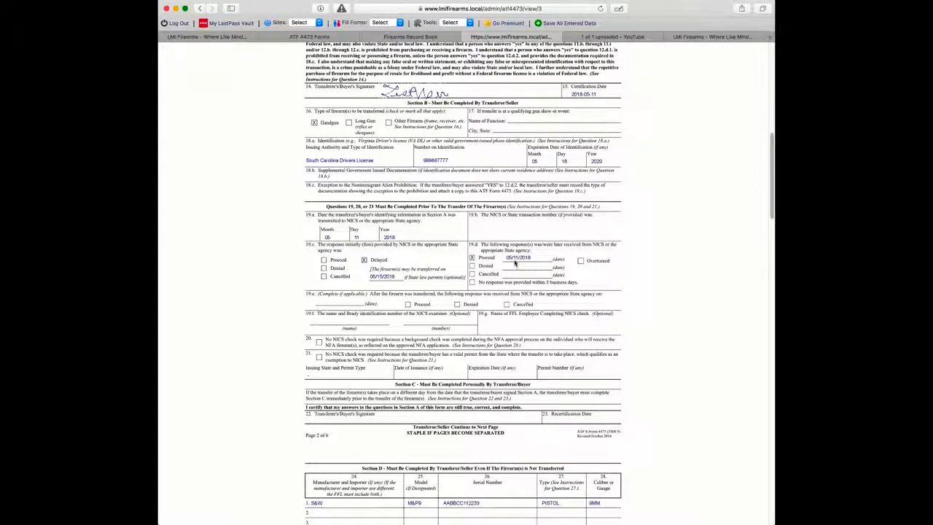
pyautogui.scroll(-1, 514, 264)
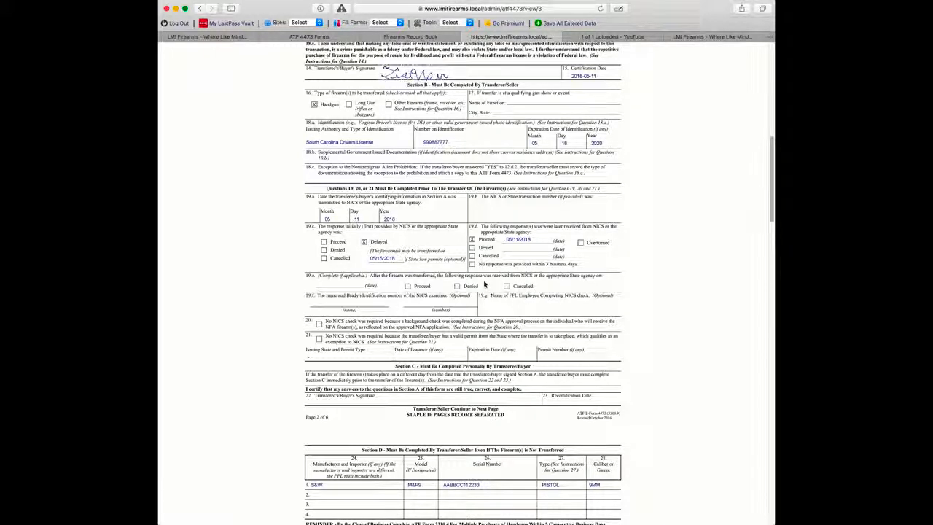
pyautogui.scroll(-2, 480, 282)
pyautogui.scroll(-3, 478, 282)
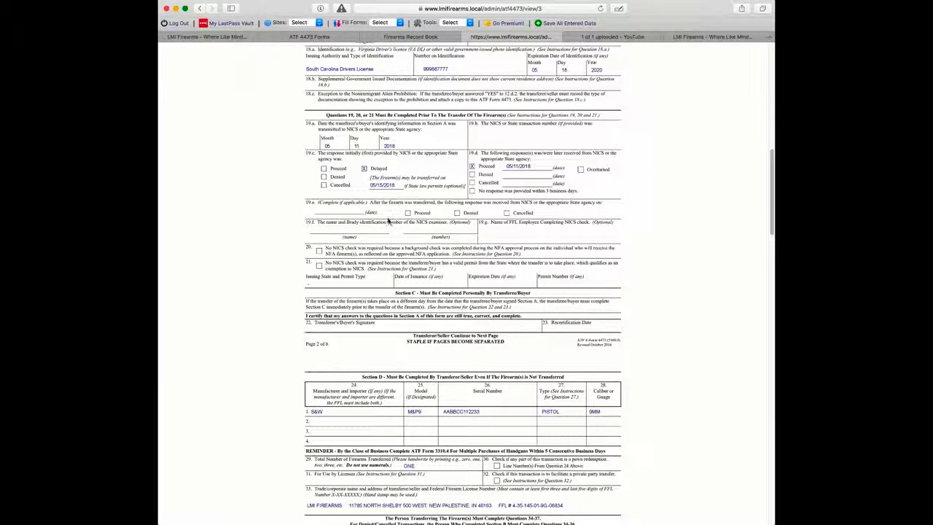
pyautogui.scroll(-5, 355, 258)
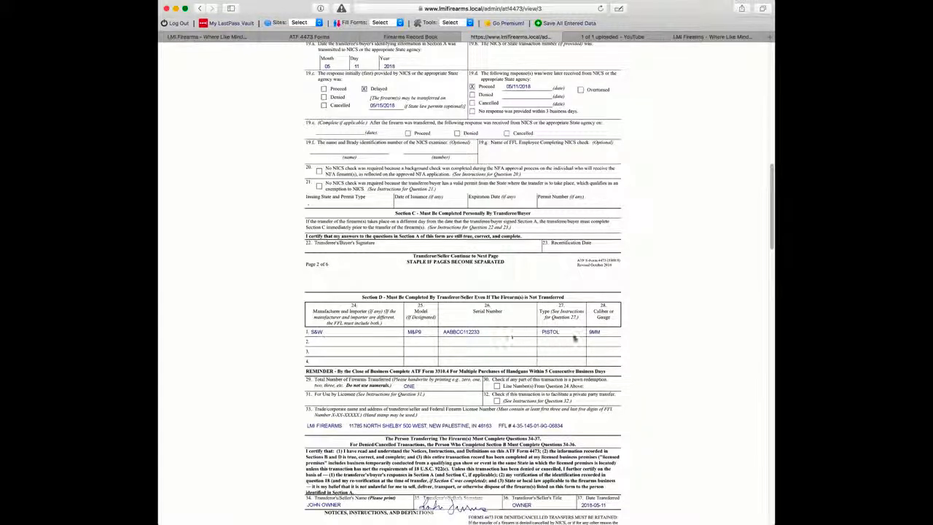
pyautogui.scroll(-5, 622, 333)
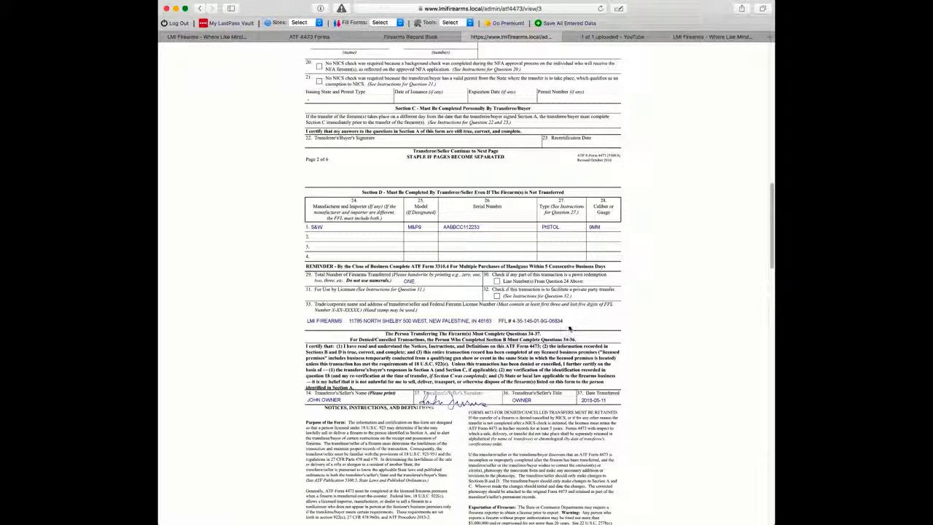
pyautogui.scroll(-1, 568, 327)
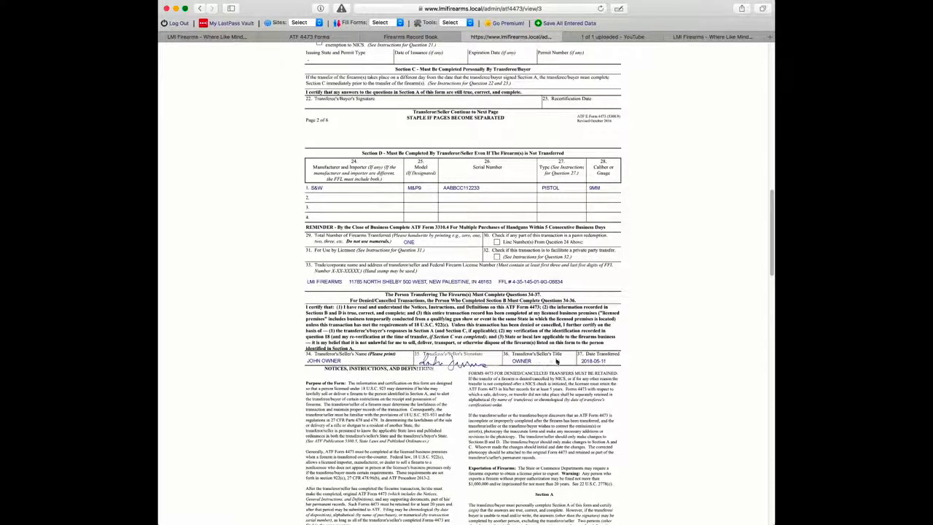
pyautogui.scroll(-15, 587, 333)
pyautogui.scroll(-5, 588, 333)
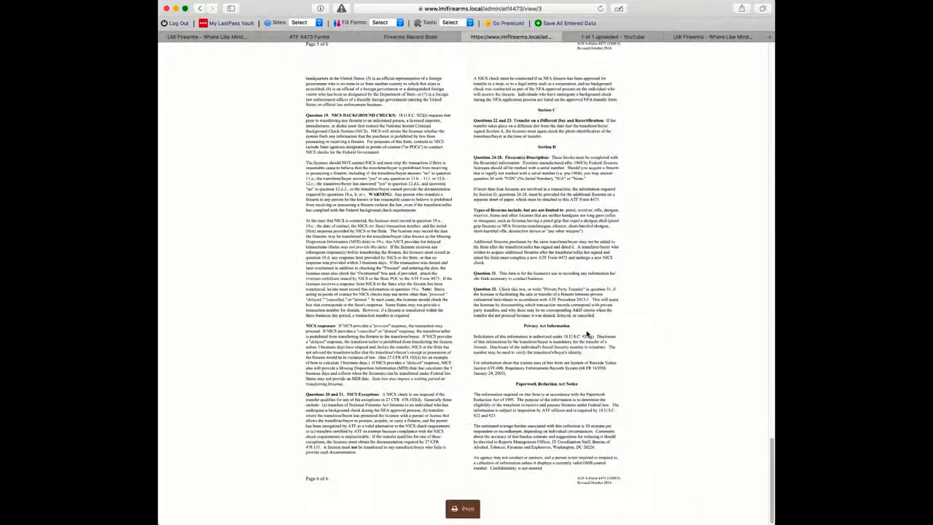
pyautogui.scroll(20, 588, 334)
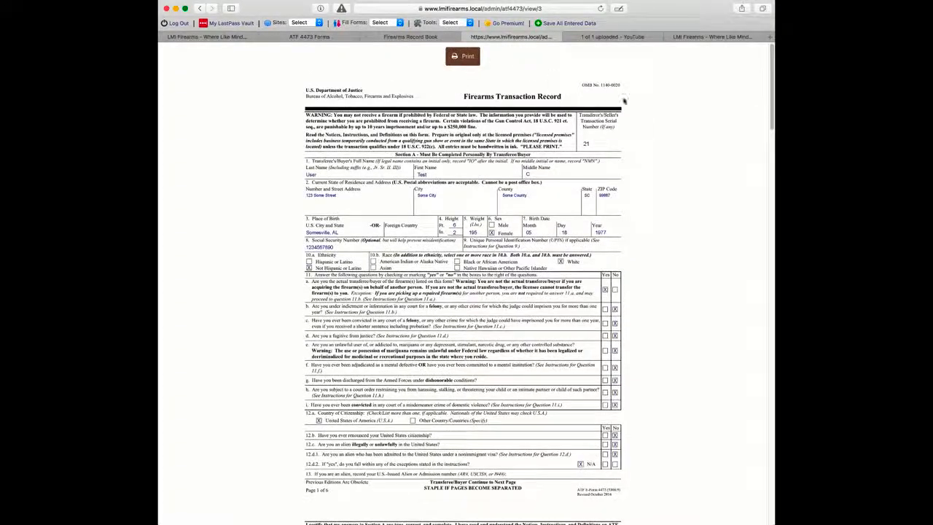
# Step: Scroll through the rest of the printable 4473, then return to the Completed 4473s list
pyautogui.scroll(-3, 696, 244)
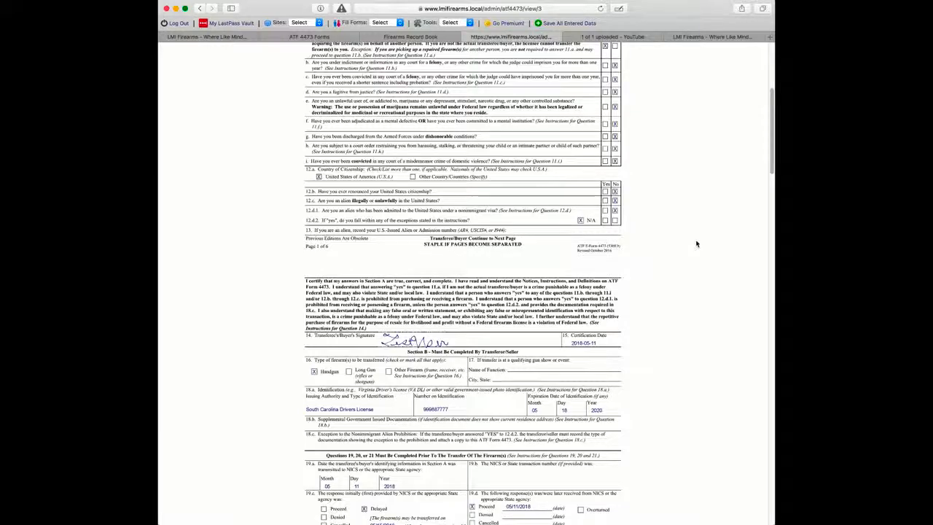
pyautogui.scroll(-2, 678, 263)
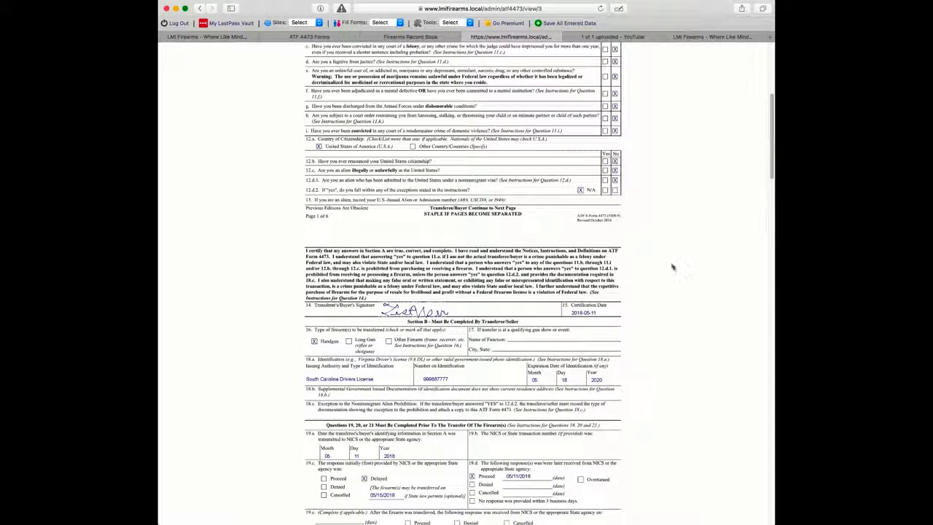
pyautogui.scroll(-1, 691, 279)
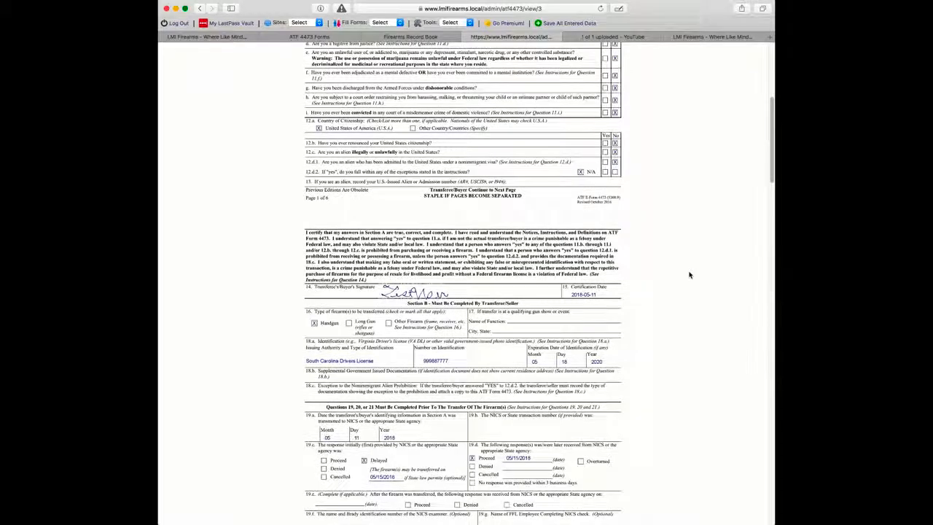
pyautogui.scroll(-10, 690, 275)
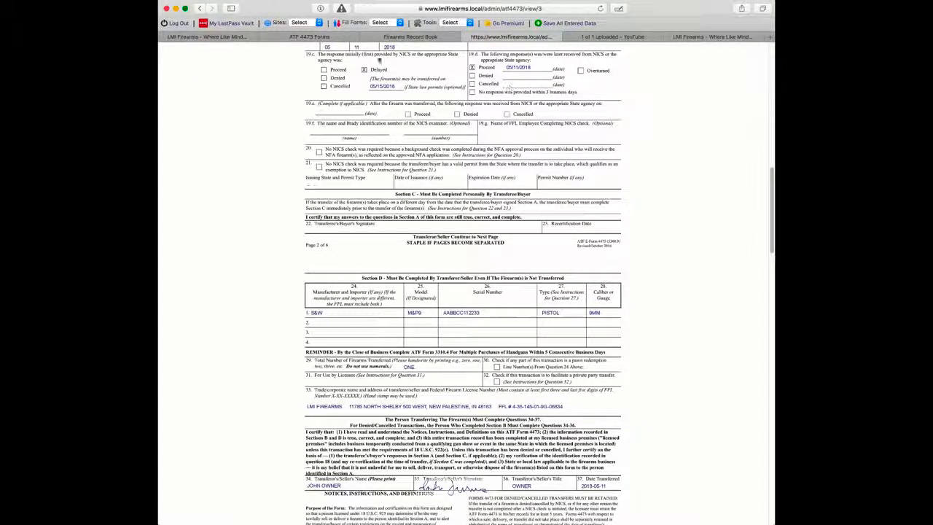
pyautogui.click(322, 38)
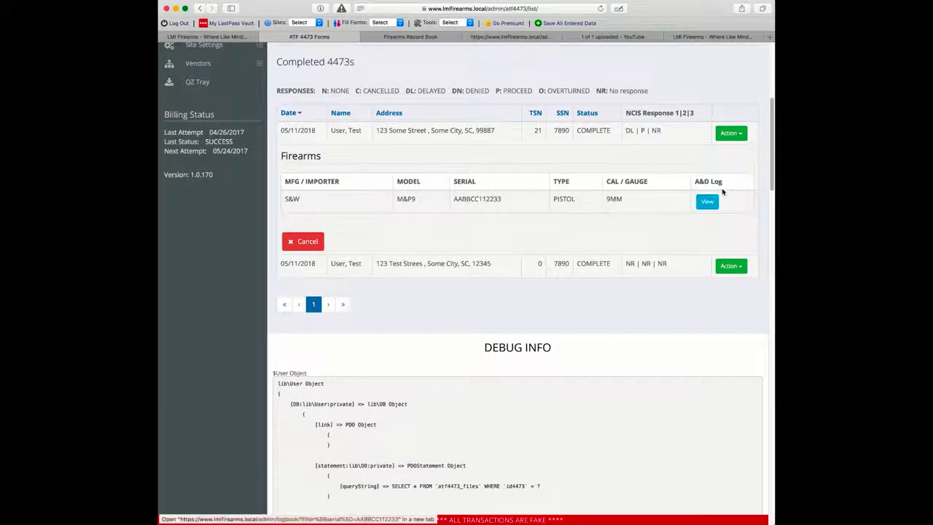
# Step: Bring up the first form's Attachments upload from its Action menu, then dismiss it
pyautogui.click(731, 134)
pyautogui.click(748, 176)
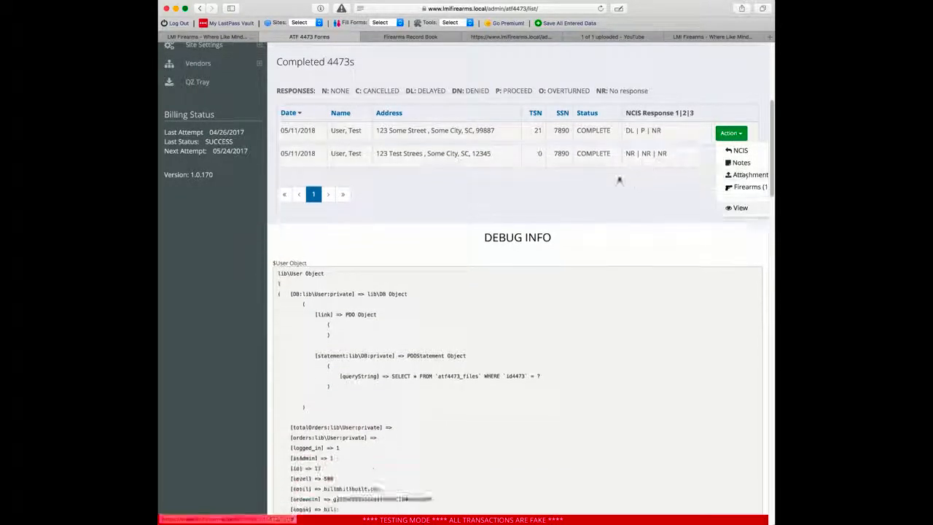
pyautogui.click(748, 135)
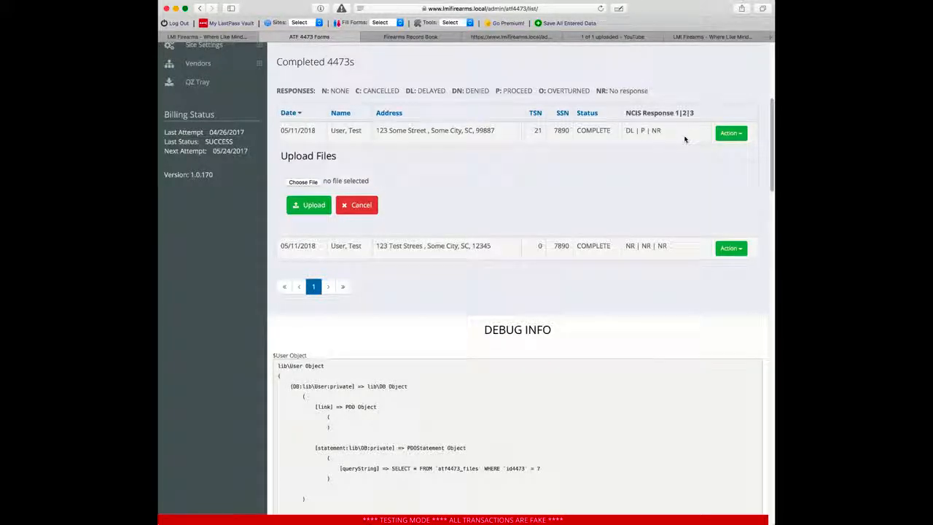
# Step: Look over the Record Book, homepage and video upload tabs, ending on the printable 4473's Section D
pyautogui.click(401, 35)
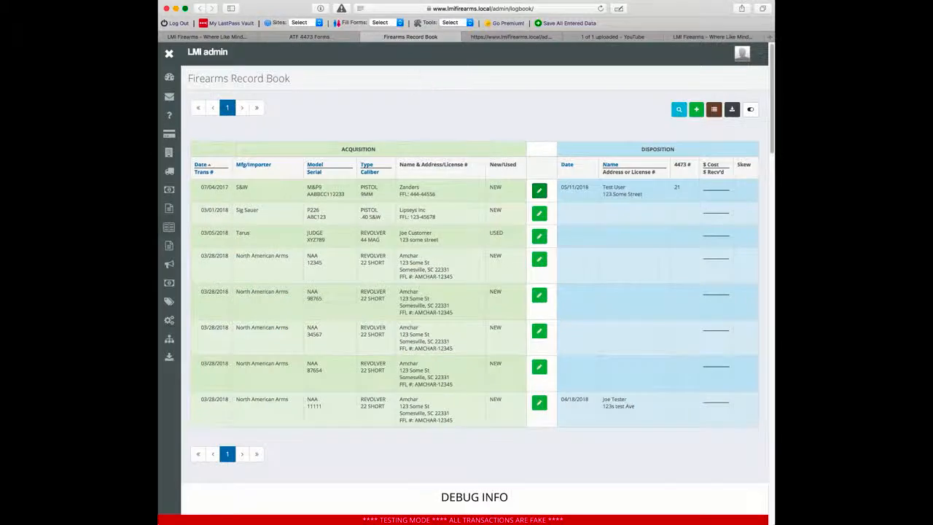
pyautogui.click(309, 36)
pyautogui.click(730, 36)
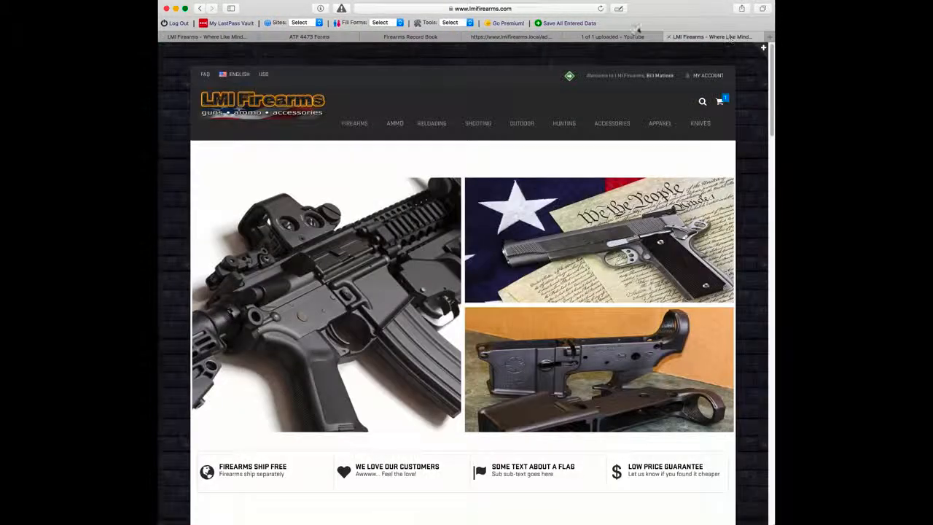
pyautogui.click(616, 37)
pyautogui.click(511, 36)
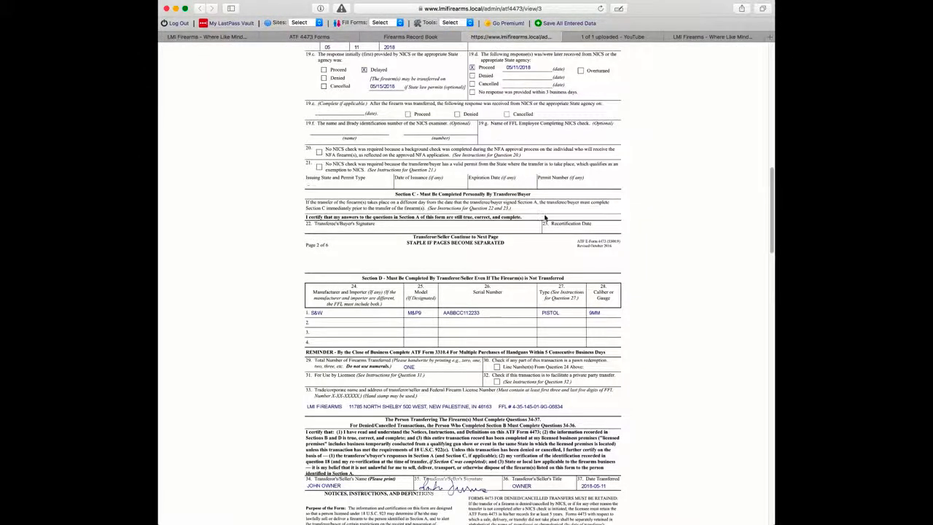
pyautogui.scroll(-6, 543, 216)
pyautogui.scroll(5, 543, 216)
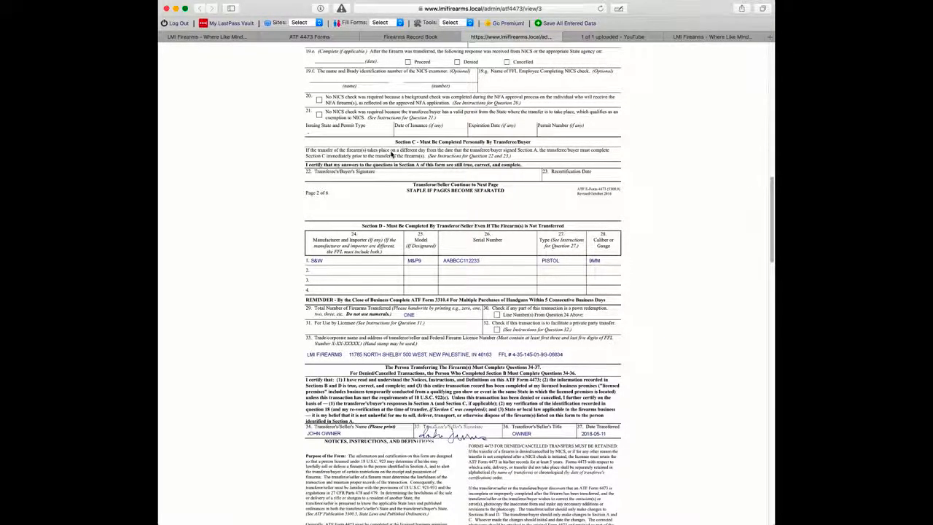
# Step: Scroll through the printable 4473, glance at the Record Book, and return to the Completed 4473s list
pyautogui.scroll(-10, 604, 155)
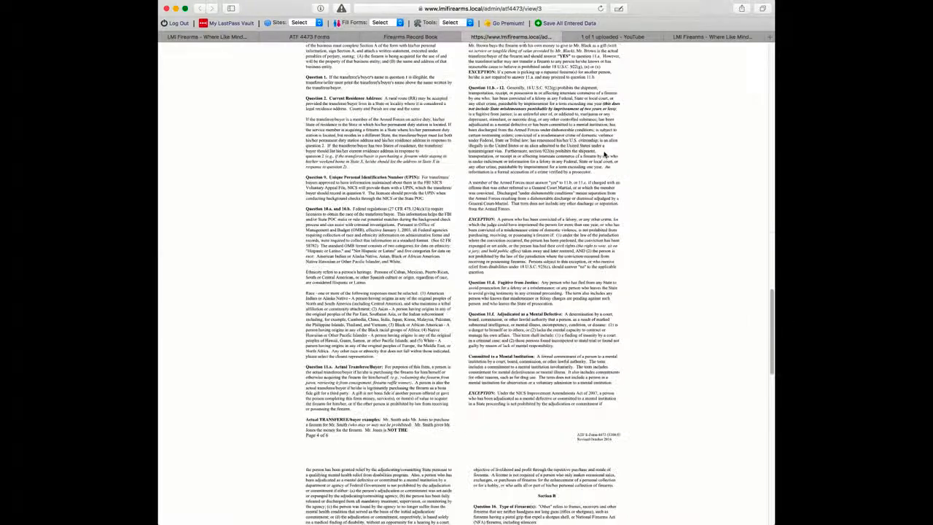
pyautogui.scroll(15, 604, 154)
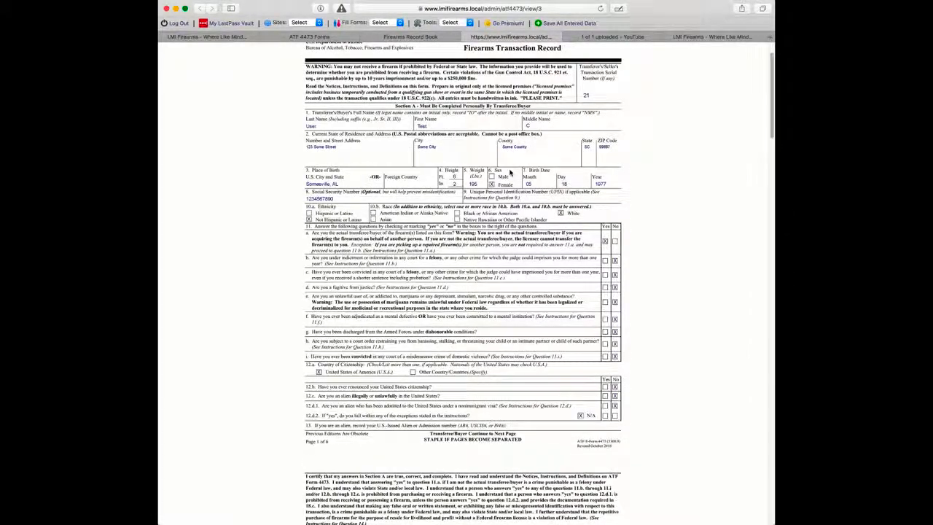
pyautogui.scroll(-5, 635, 233)
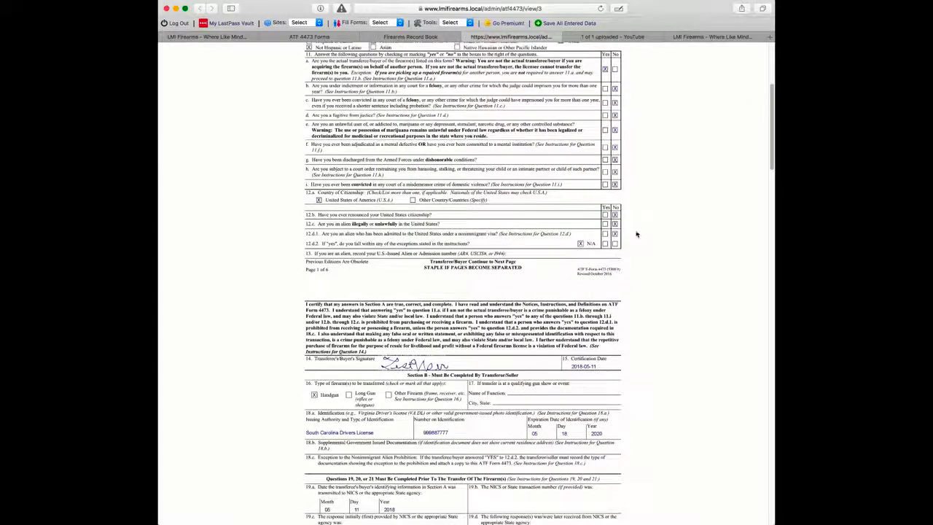
pyautogui.scroll(-6, 636, 250)
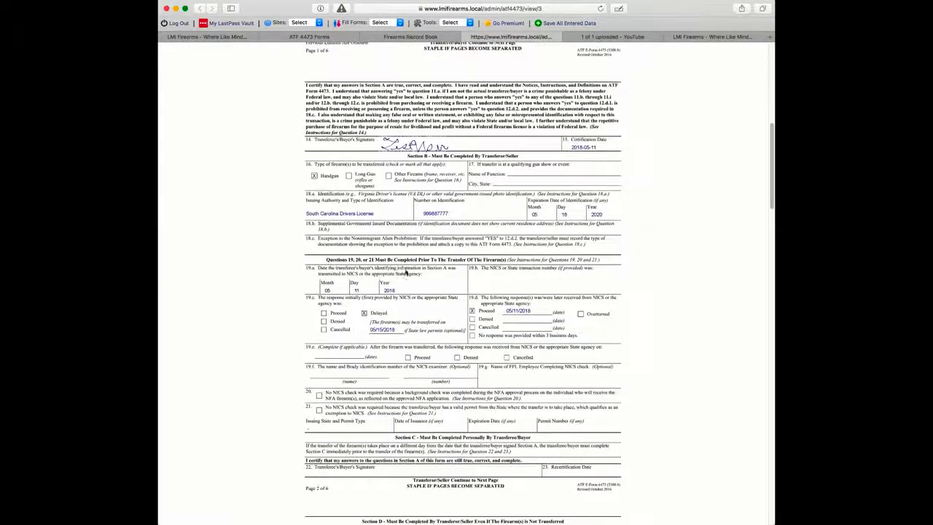
pyautogui.scroll(-1, 640, 328)
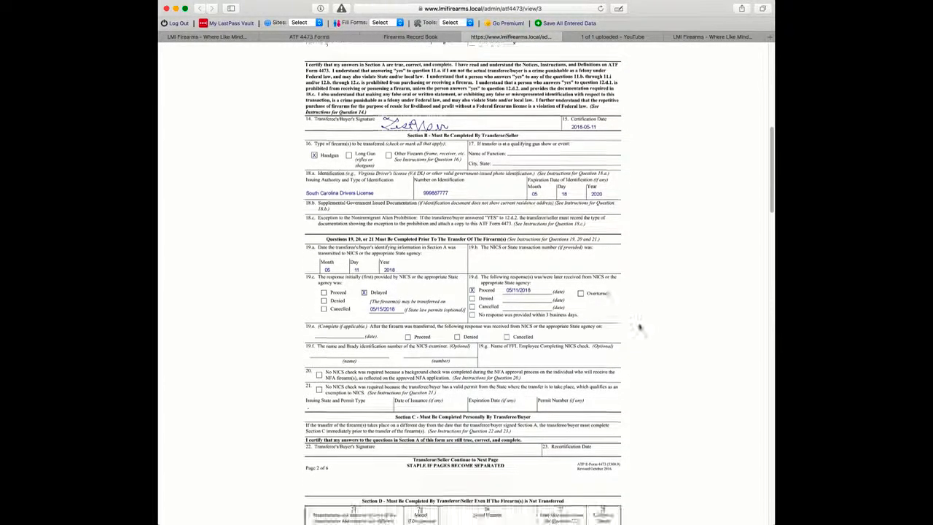
pyautogui.scroll(-14, 639, 327)
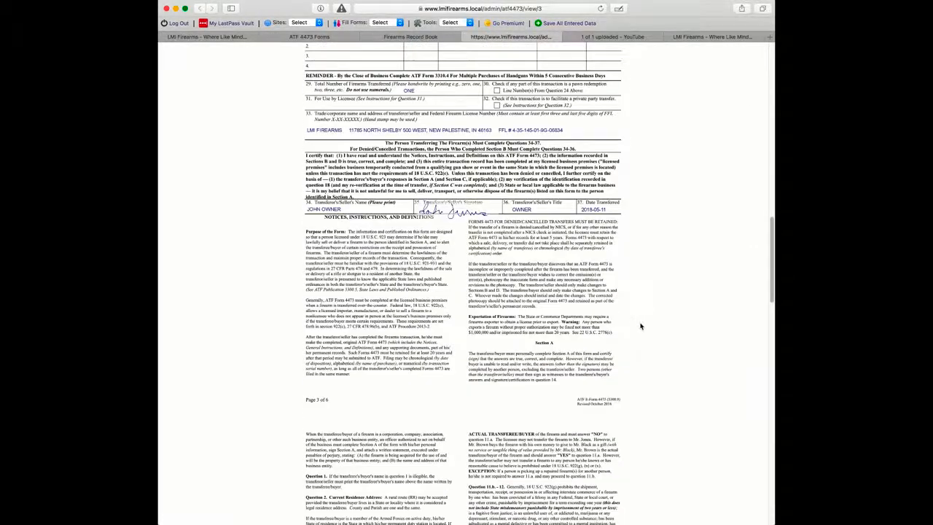
pyautogui.scroll(-1, 640, 326)
pyautogui.scroll(-1, 641, 327)
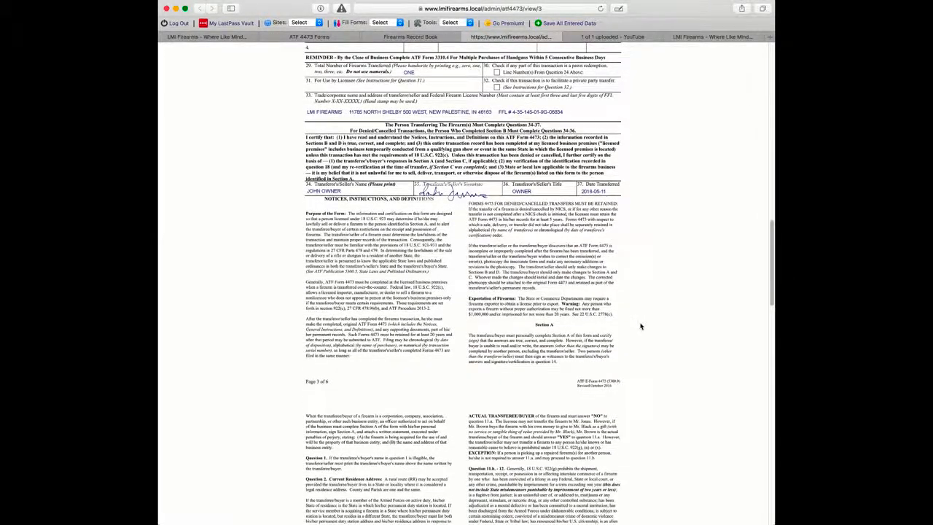
pyautogui.scroll(-8, 641, 326)
pyautogui.scroll(20, 640, 326)
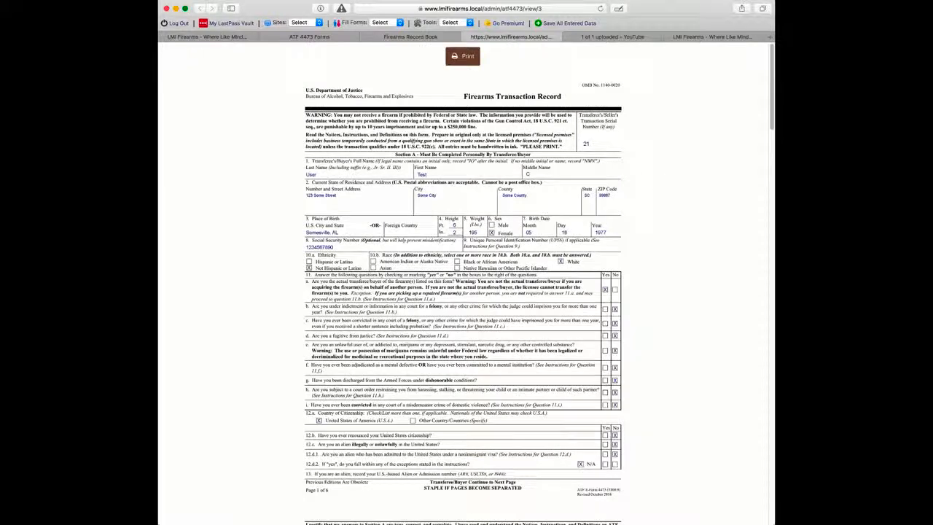
pyautogui.click(399, 37)
pyautogui.click(306, 37)
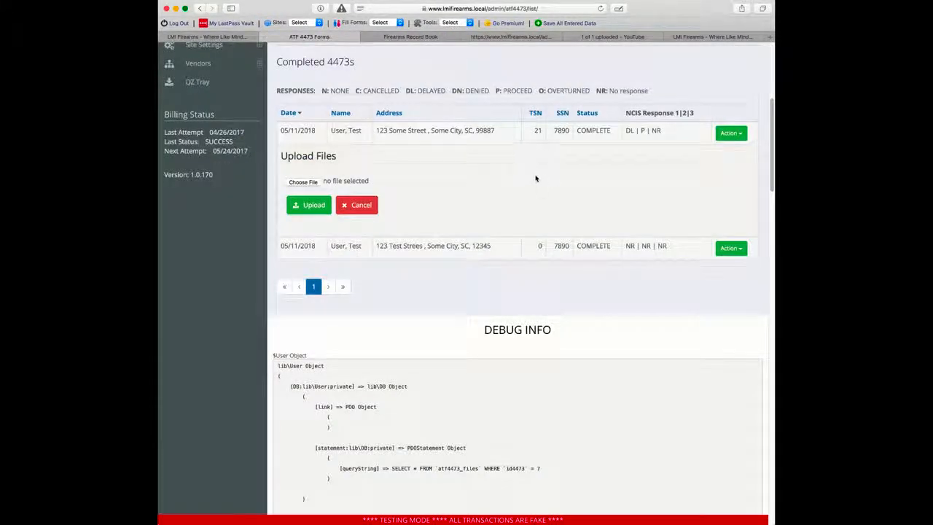
# Step: Check the Action menu options for the TSN 21 and TSN 0 forms without choosing any
pyautogui.click(723, 136)
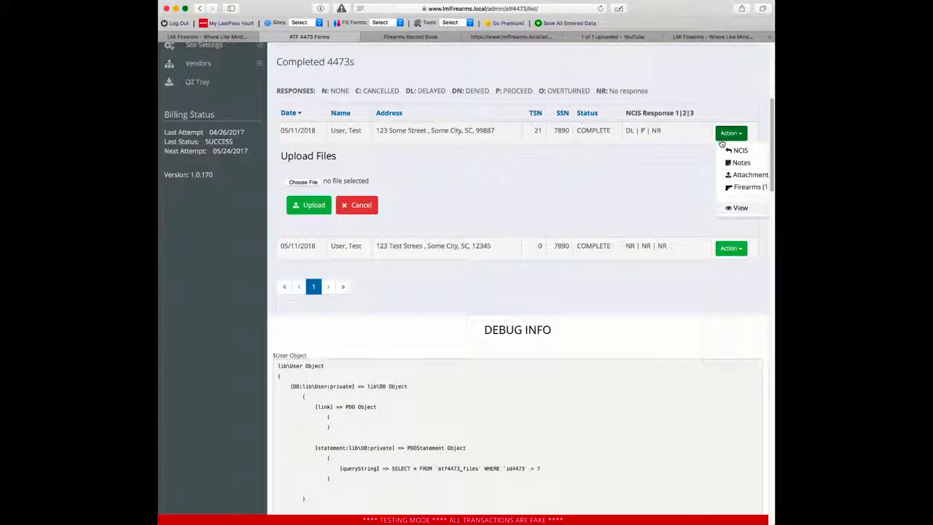
pyautogui.click(729, 134)
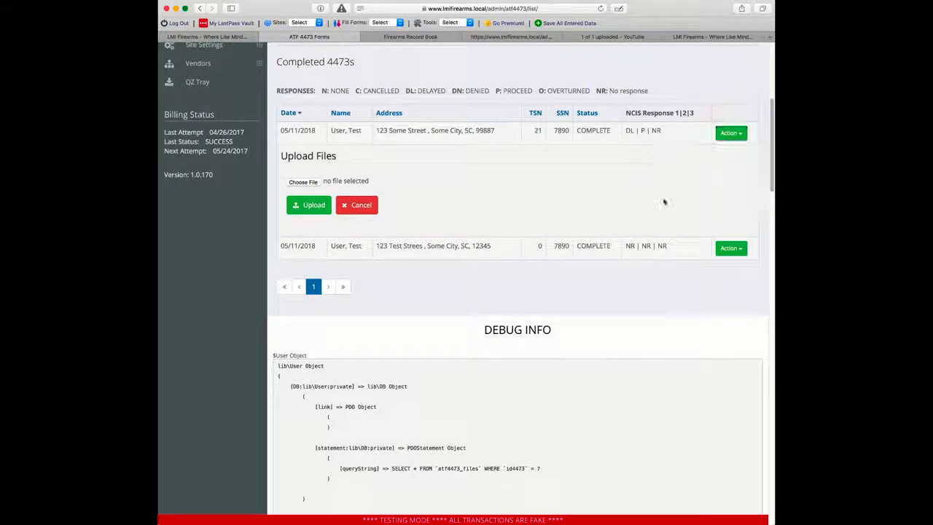
pyautogui.click(723, 248)
pyautogui.click(688, 187)
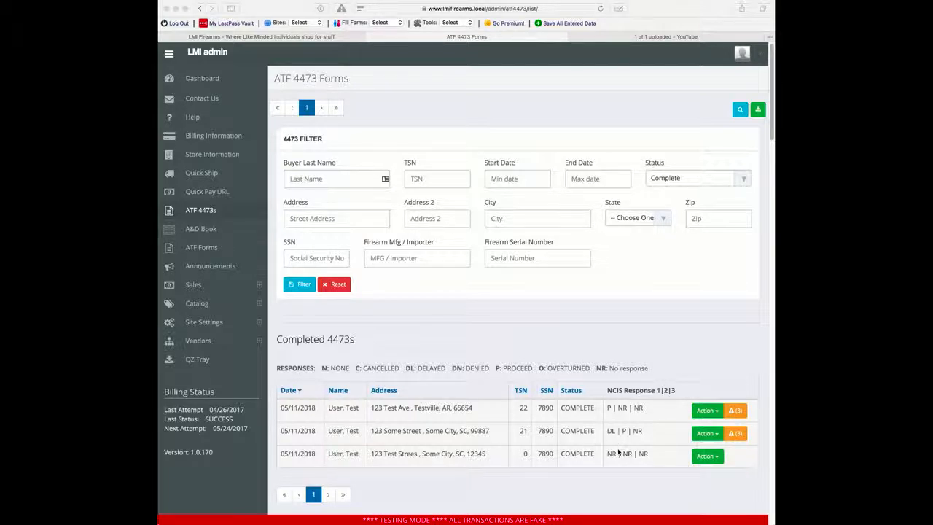
pyautogui.scroll(-3, 628, 405)
pyautogui.scroll(3, 600, 354)
pyautogui.scroll(-2, 645, 281)
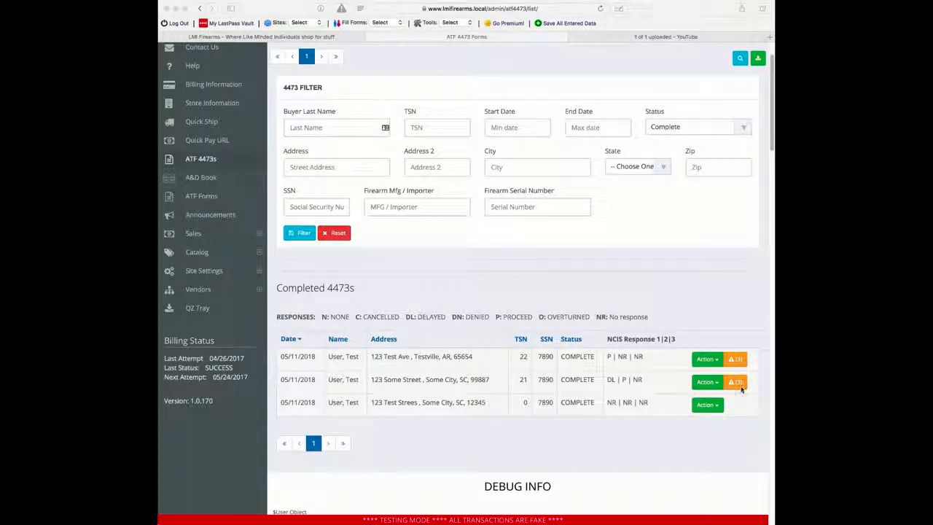
pyautogui.scroll(-2, 744, 358)
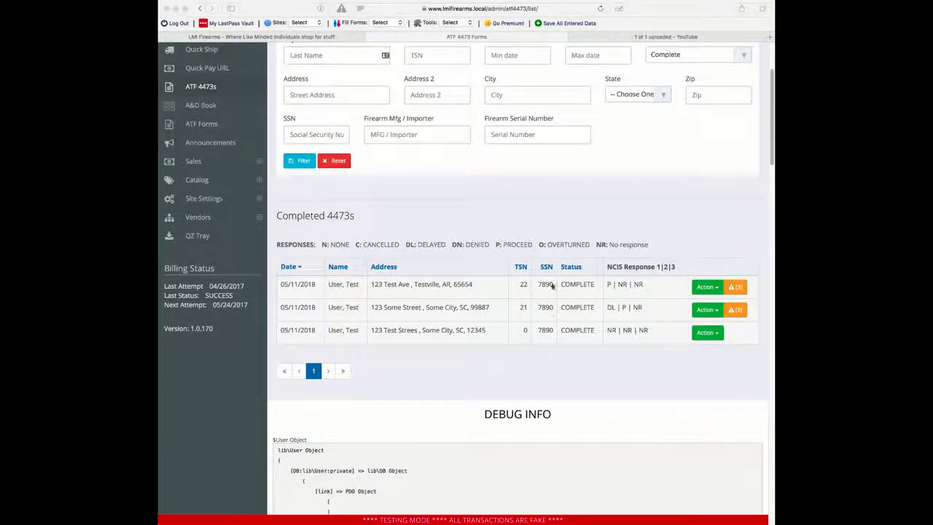
pyautogui.click(736, 289)
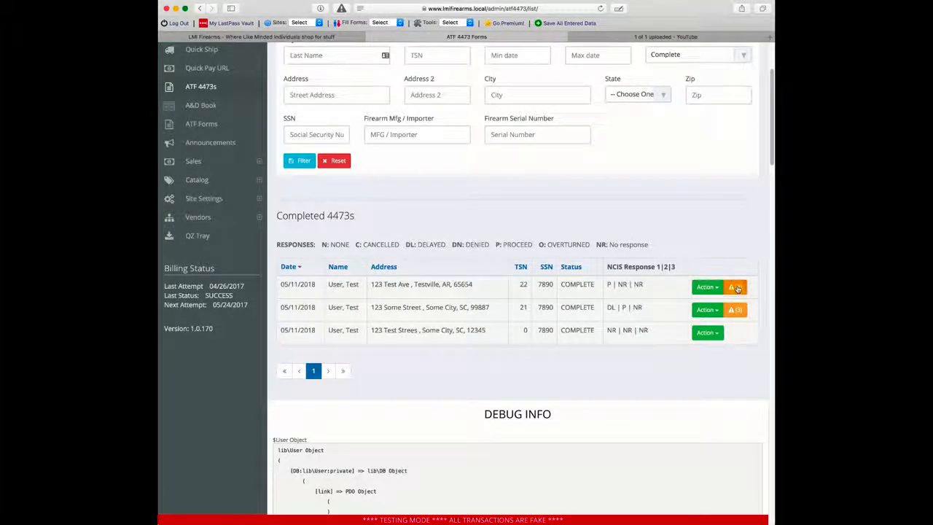
# Step: Expand TSN 22's 3310.4 matches, briefly view TSN 21's, then return to TSN 22's panel
pyautogui.click(738, 289)
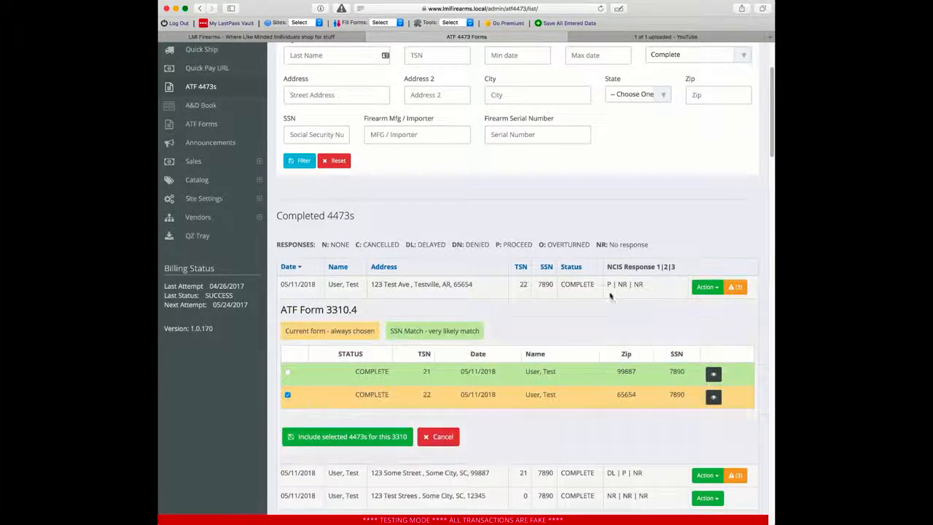
pyautogui.scroll(-1, 633, 315)
pyautogui.scroll(-1, 610, 295)
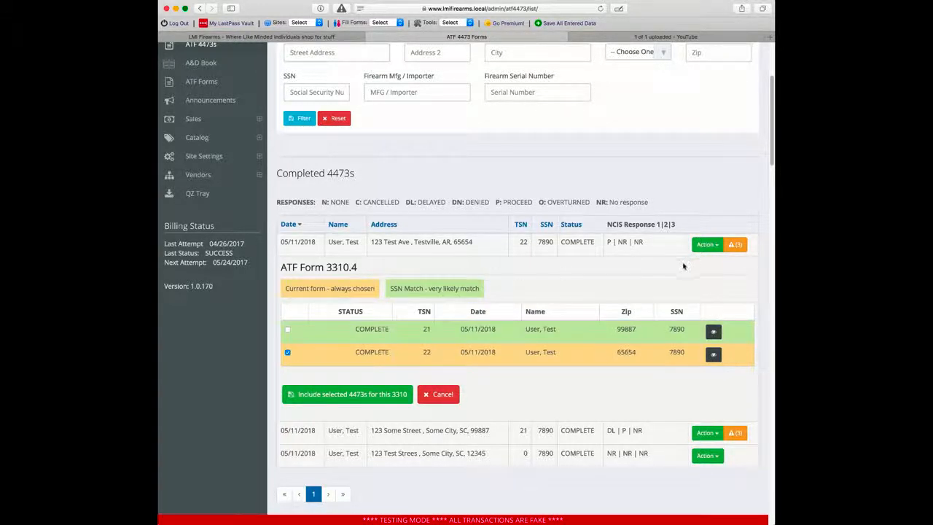
pyautogui.click(742, 435)
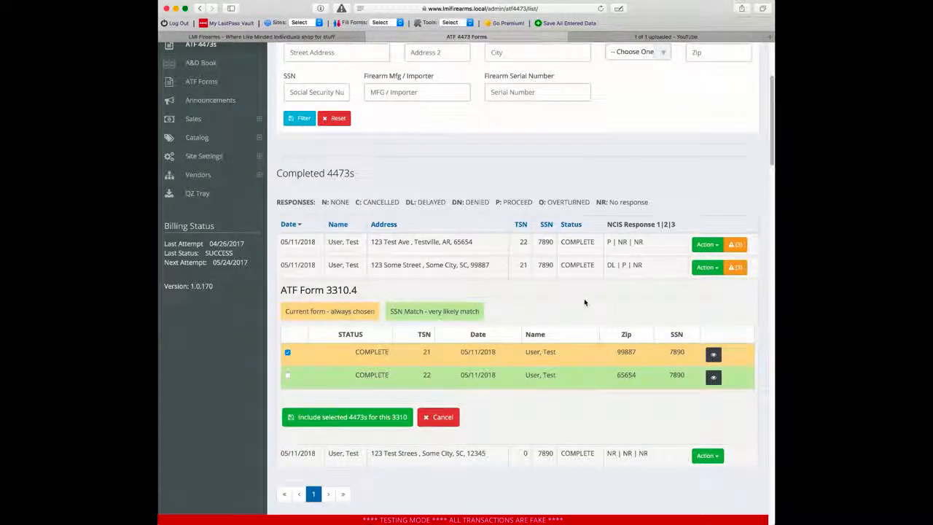
pyautogui.click(737, 250)
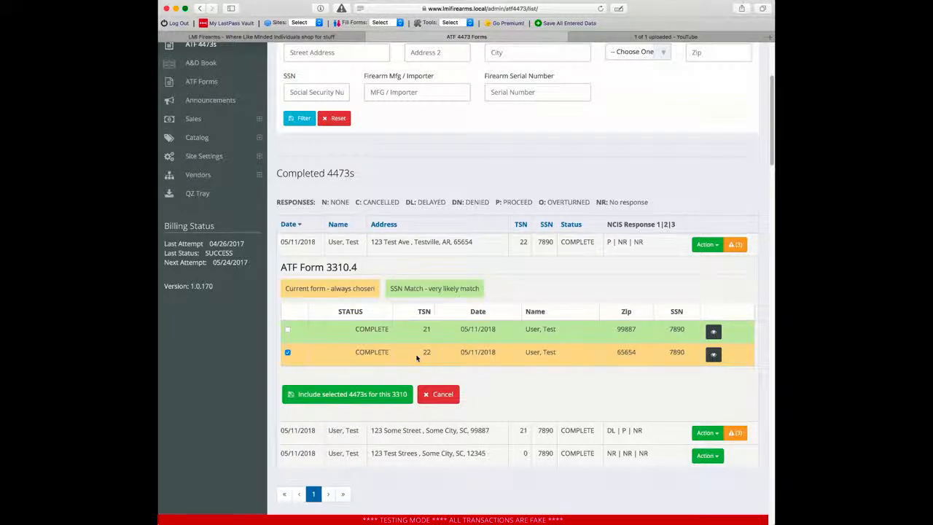
# Step: Preview the TSN 22 and TSN 21 forms, closing each blank preview tab
pyautogui.click(715, 354)
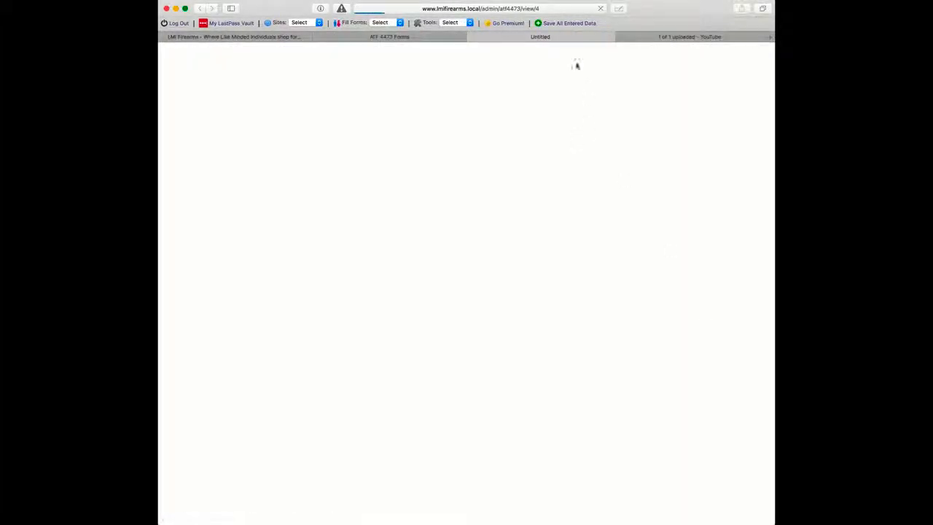
pyautogui.press('super+w')
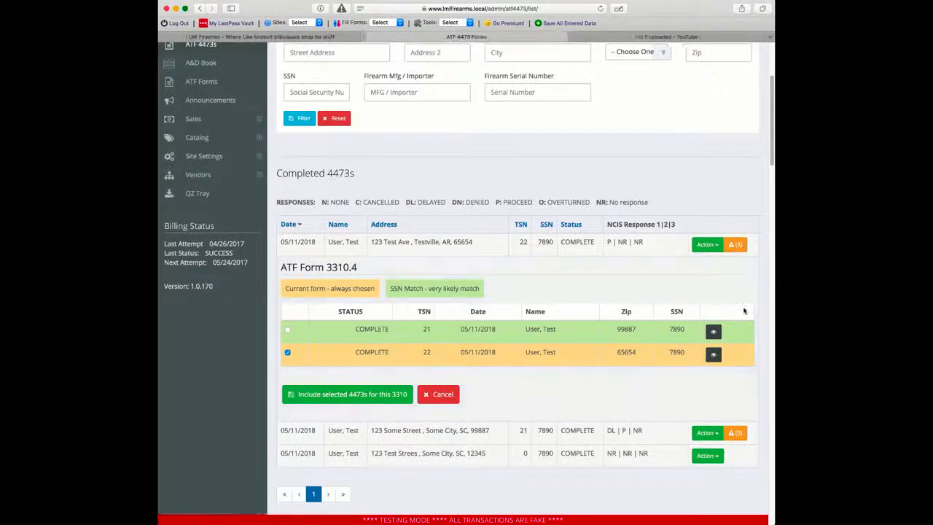
pyautogui.click(714, 331)
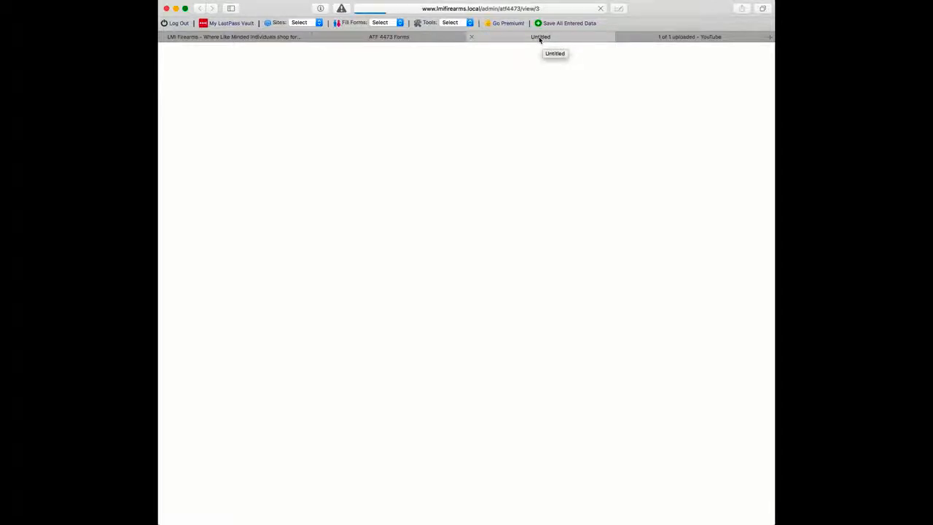
pyautogui.press('super+w')
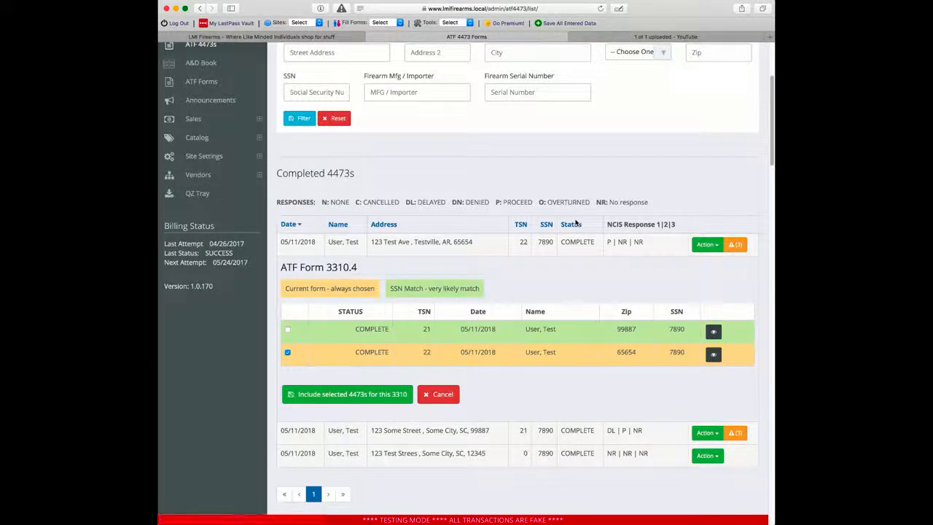
# Step: Tick the TSN 21 form for inclusion in the 3310.4 alongside TSN 22
pyautogui.click(288, 329)
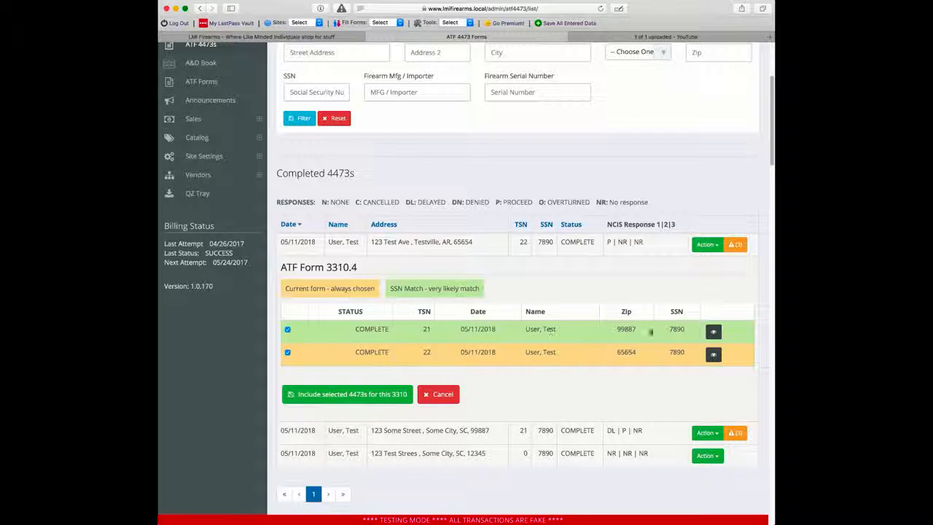
pyautogui.click(303, 333)
pyautogui.click(288, 330)
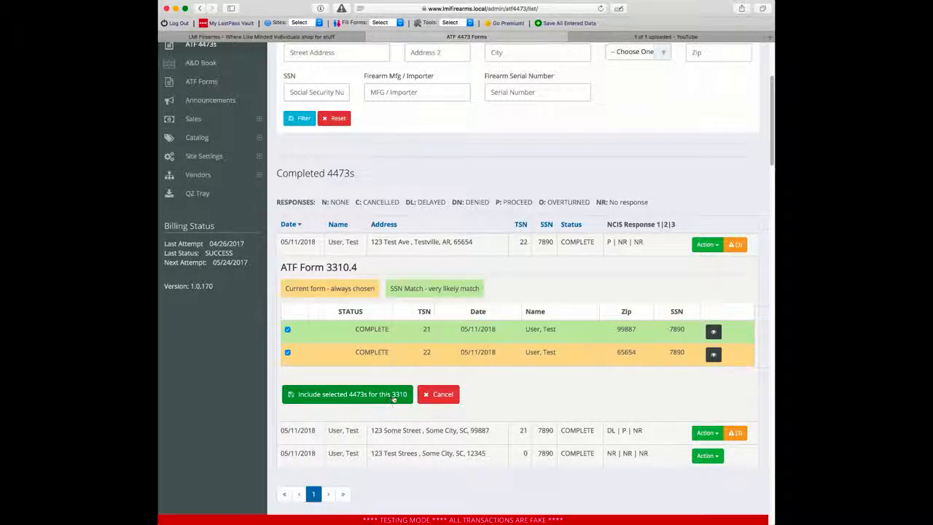
# Step: Create the 3310.4 from both forms, marking it related to a 05/11/2018 multiple sale
pyautogui.click(342, 395)
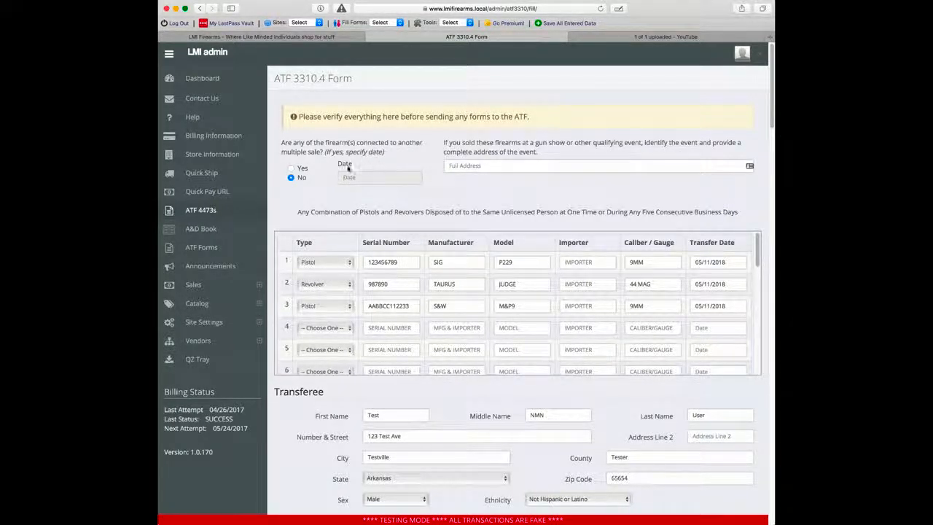
pyautogui.click(300, 169)
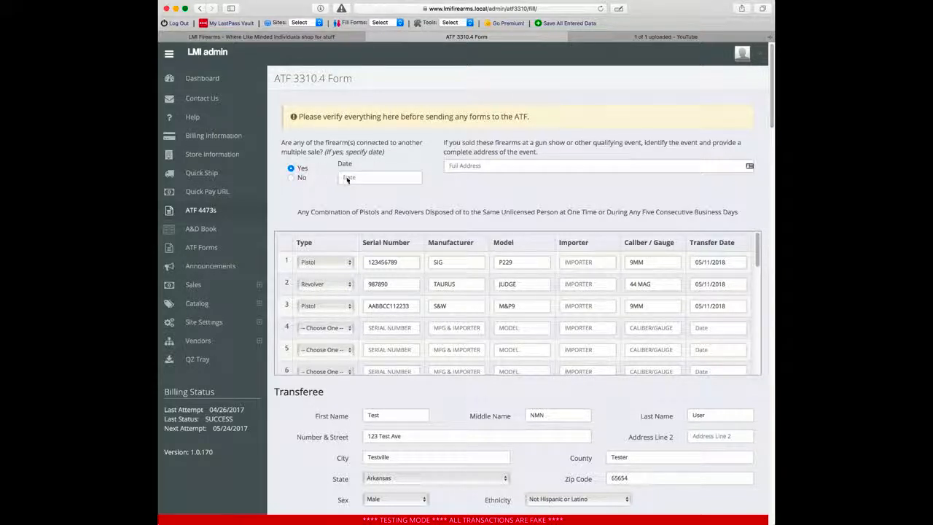
pyautogui.click(373, 179)
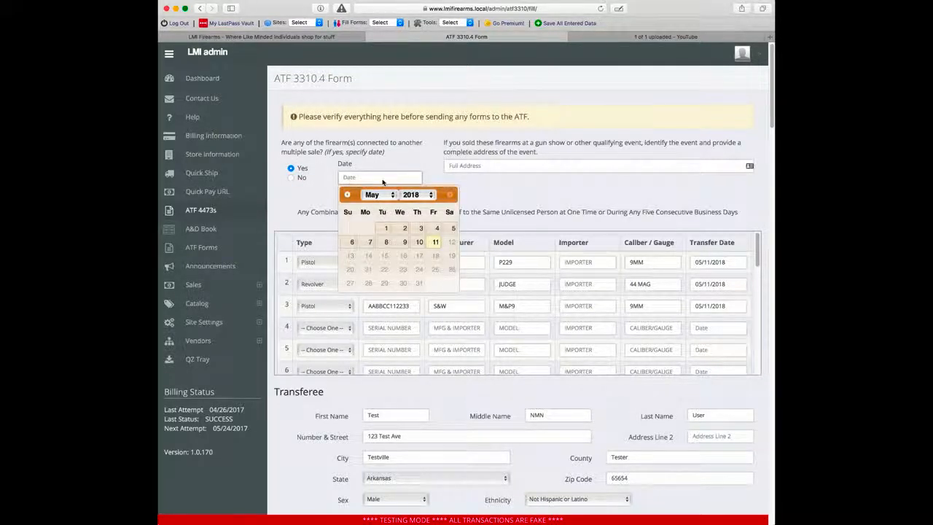
pyautogui.click(435, 241)
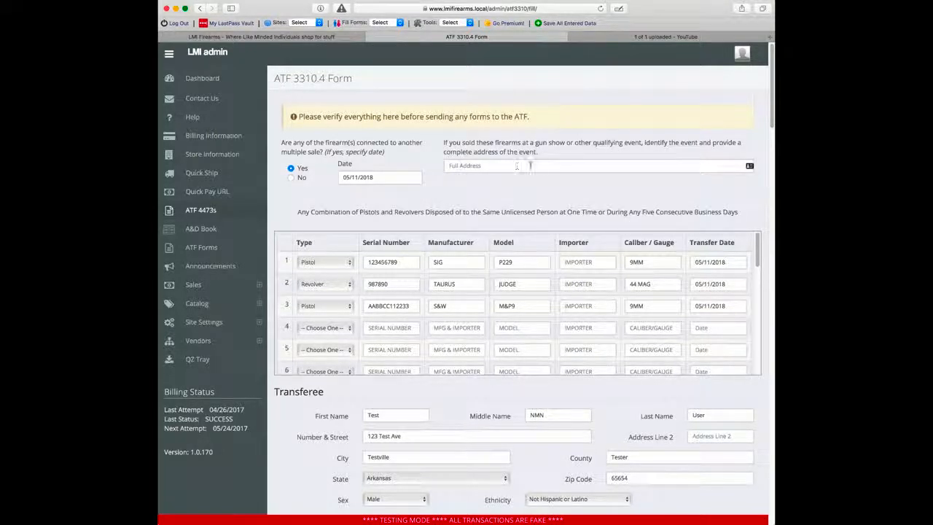
pyautogui.scroll(-2, 300, 192)
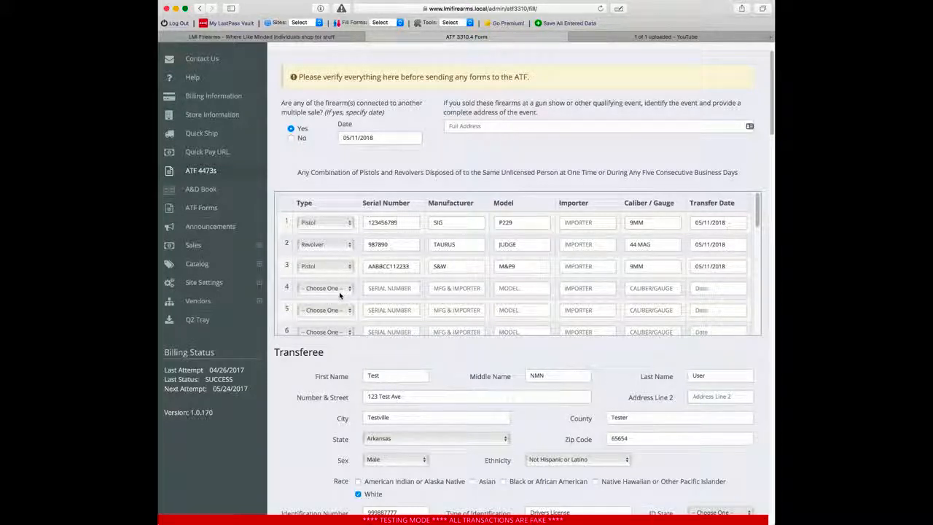
pyautogui.scroll(-8, 338, 295)
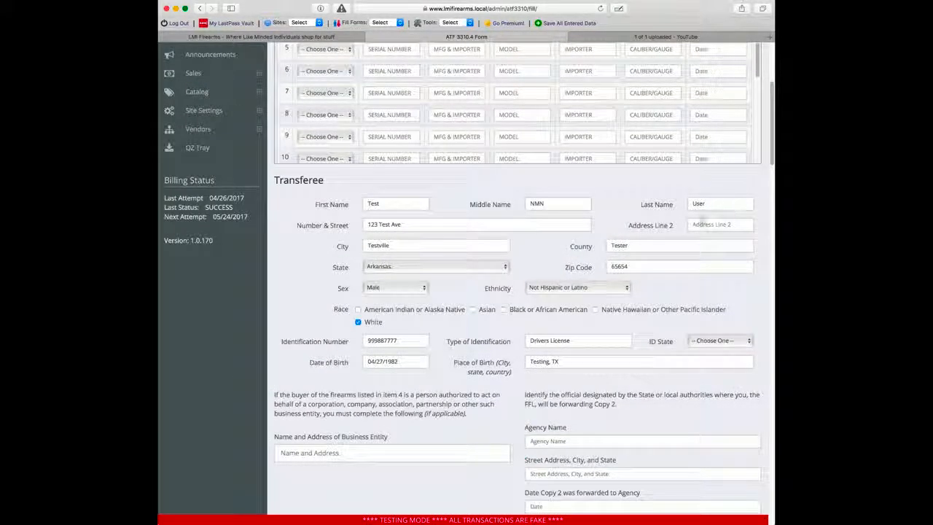
pyautogui.scroll(5, 332, 158)
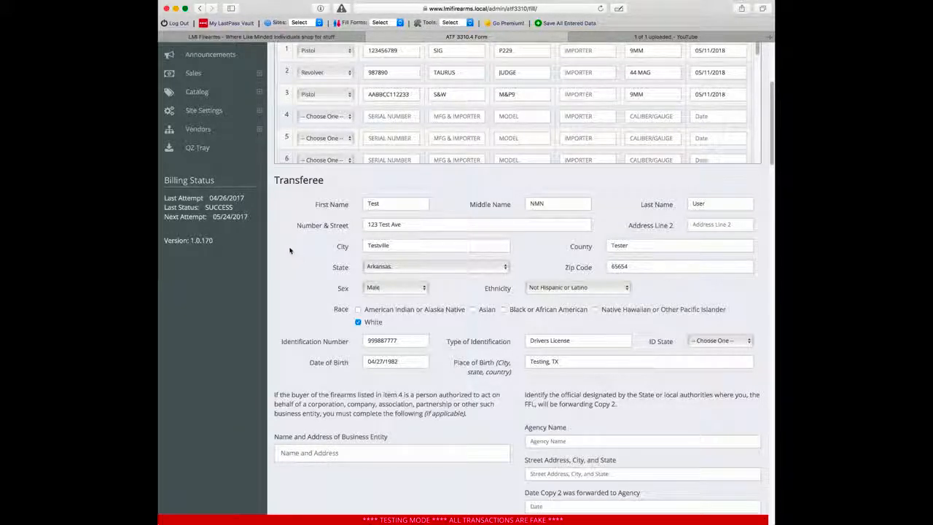
pyautogui.scroll(-1, 319, 300)
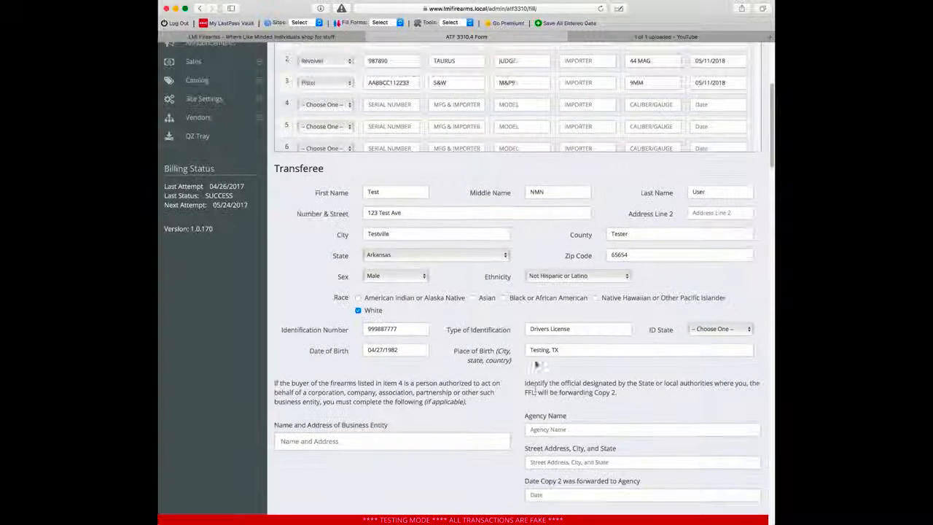
pyautogui.scroll(-2, 528, 355)
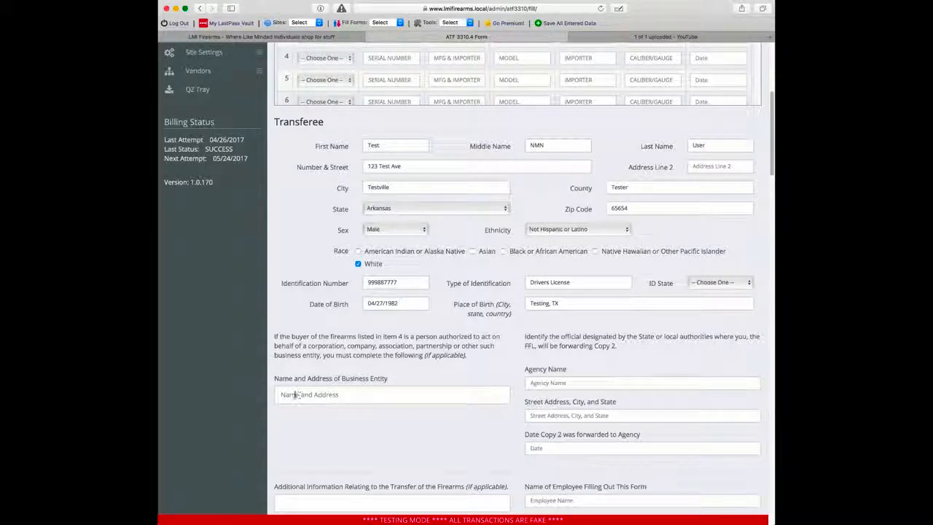
pyautogui.click(380, 394)
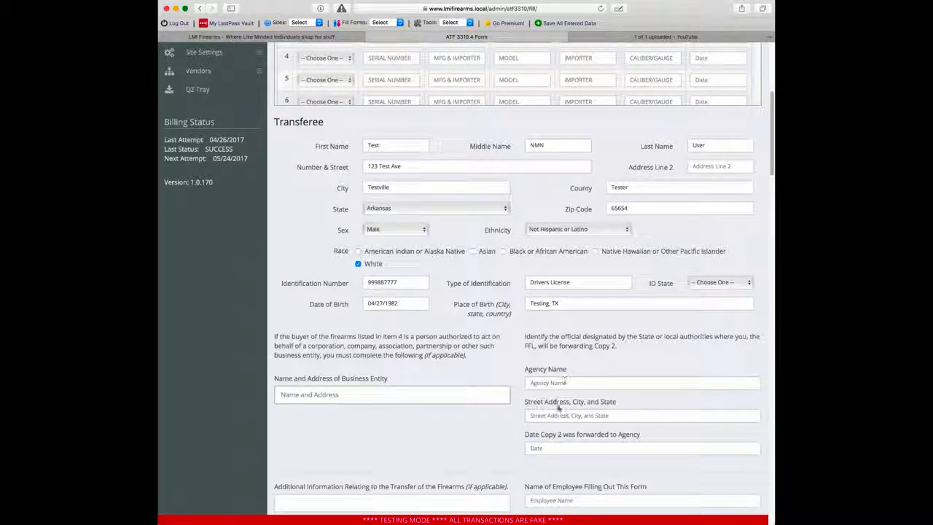
pyautogui.scroll(-4, 579, 333)
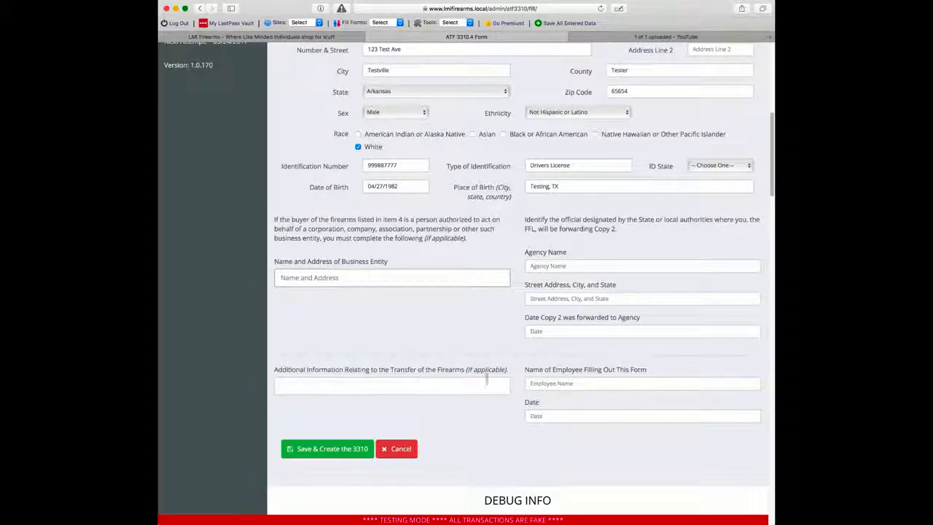
# Step: Fill in the employee's name and set the form date to May 11
pyautogui.click(585, 384)
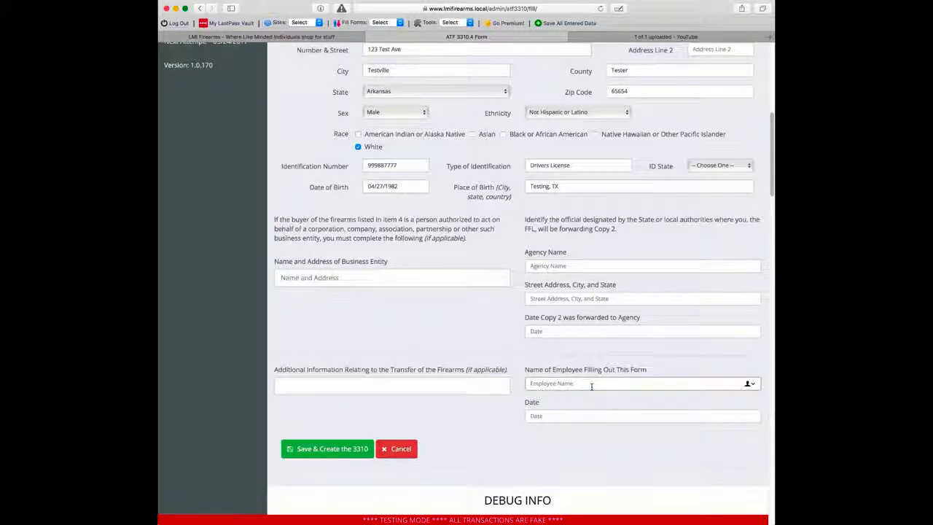
pyautogui.write('joe owner')
pyautogui.press('Tab')
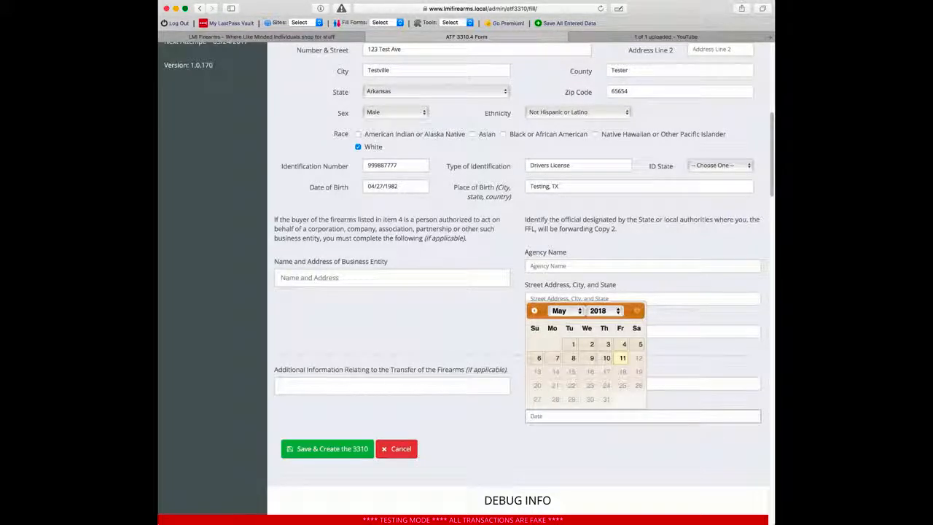
pyautogui.click(623, 358)
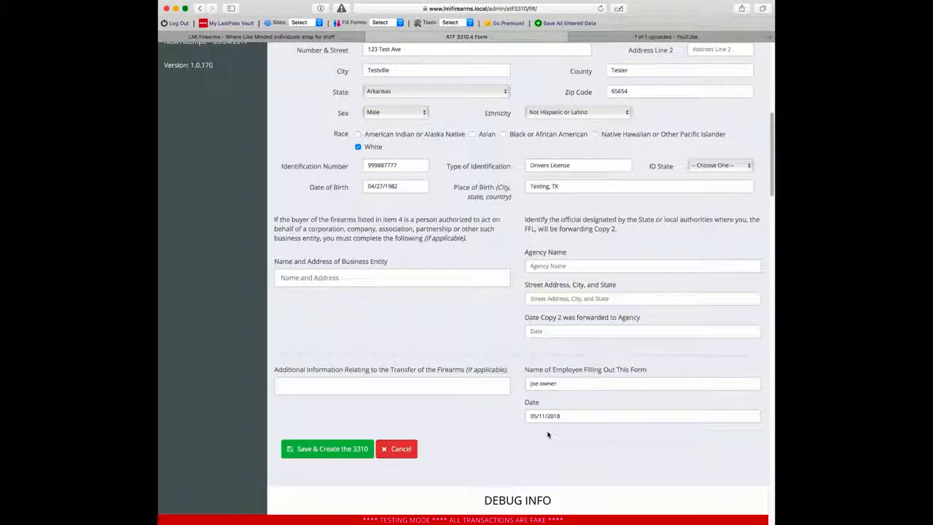
# Step: Try saving the 3310, dismiss the required-field warning, and bring up the ID State list
pyautogui.click(328, 448)
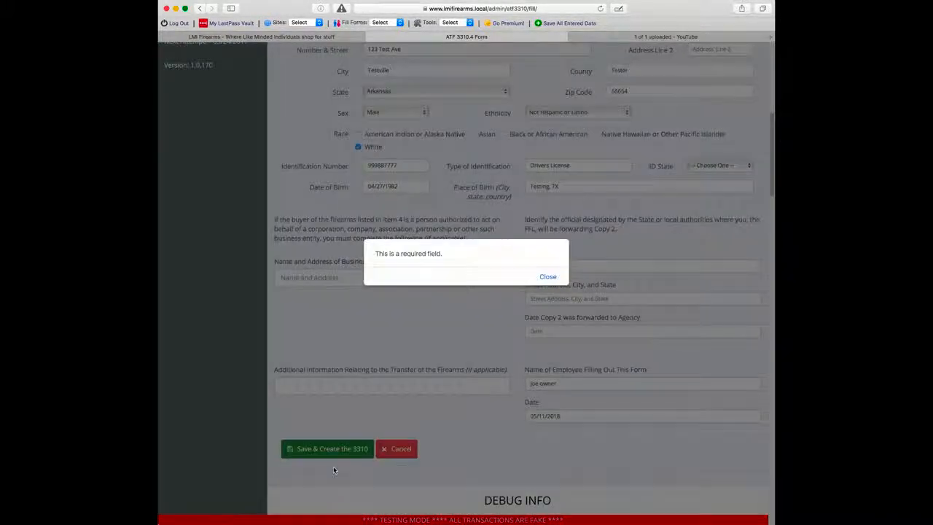
pyautogui.click(547, 278)
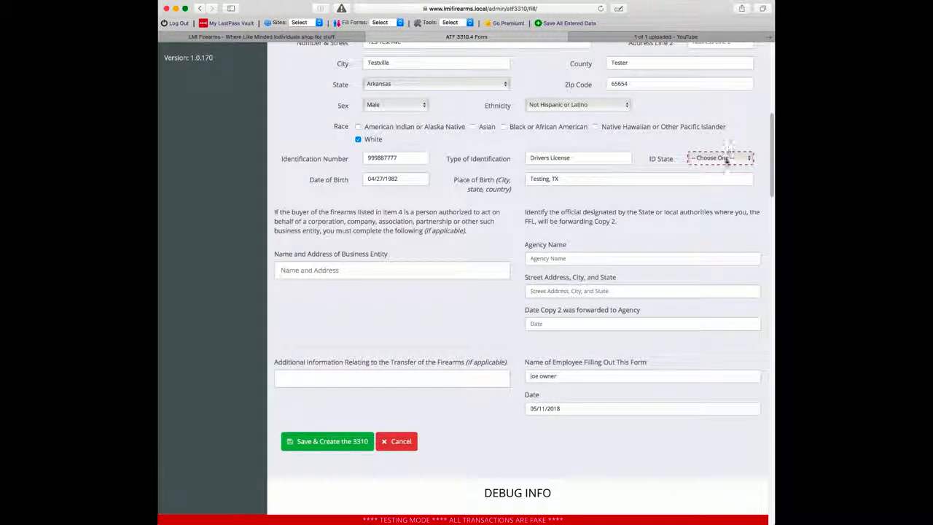
pyautogui.click(722, 101)
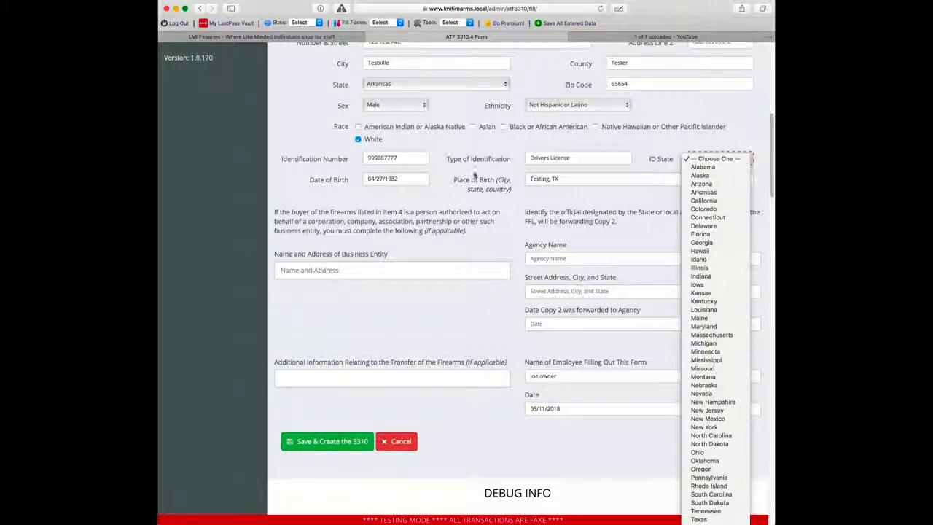
# Step: Choose South Carolina as ID State and retry saving, which now flags Agency Name
pyautogui.click(469, 204)
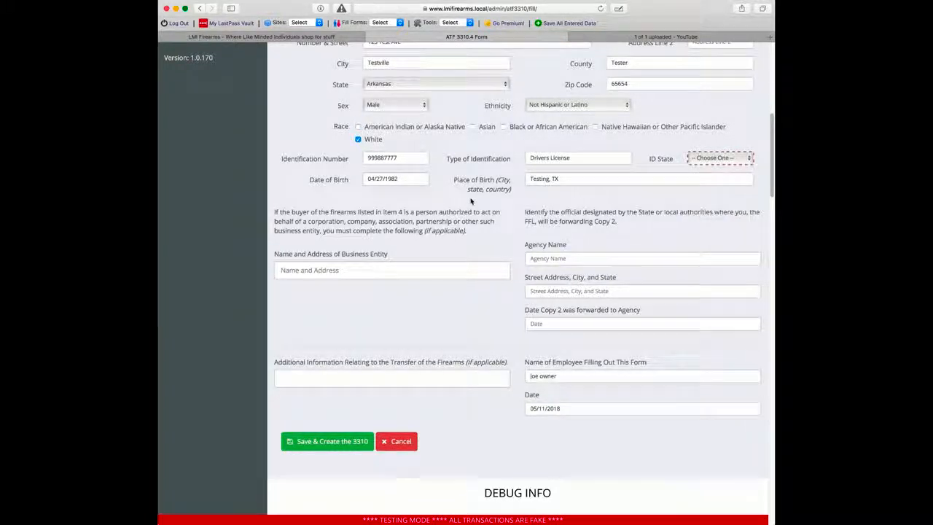
pyautogui.click(531, 158)
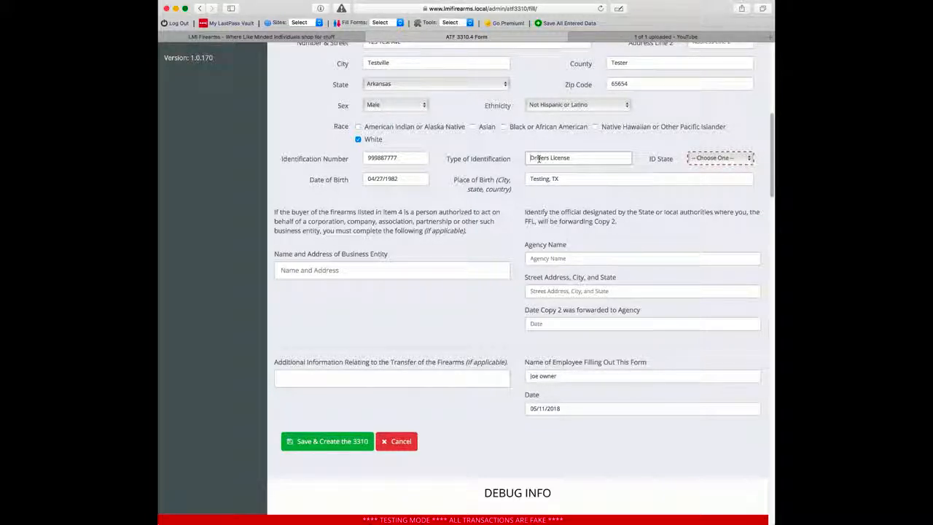
pyautogui.click(689, 159)
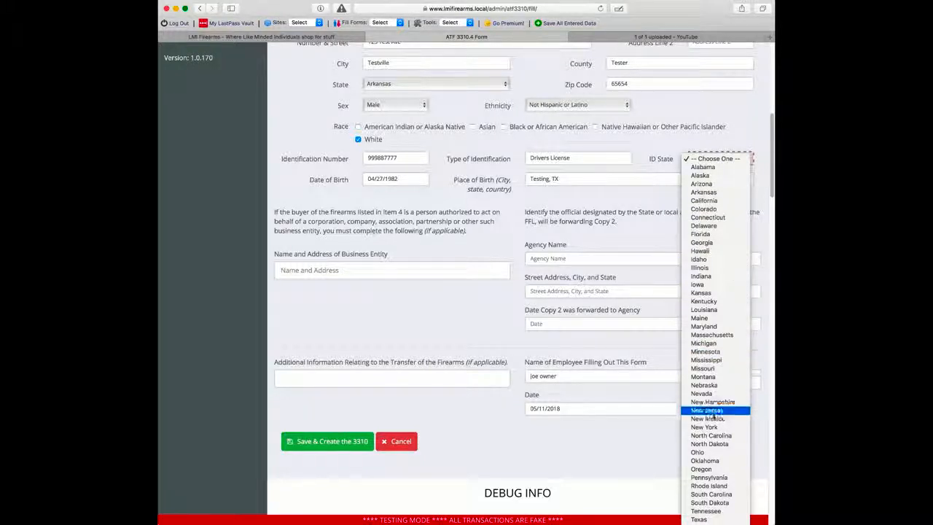
pyautogui.click(710, 494)
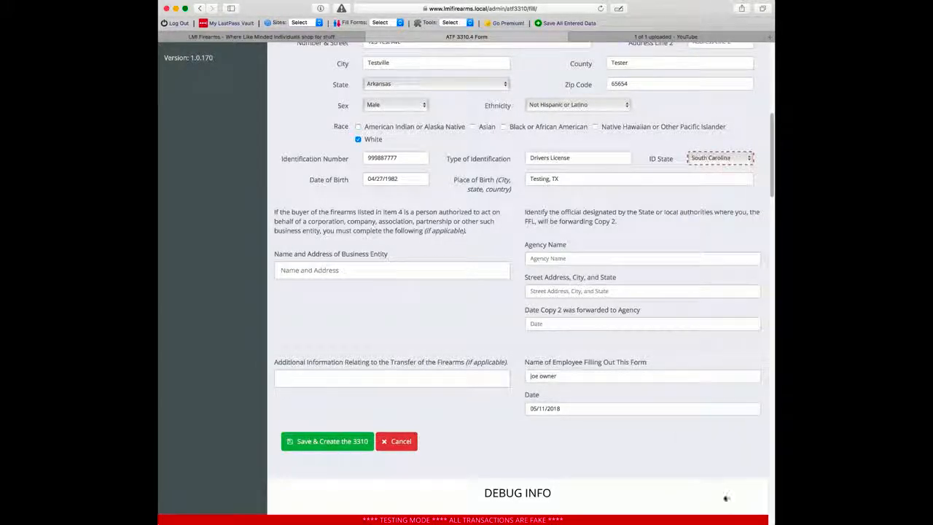
pyautogui.click(331, 441)
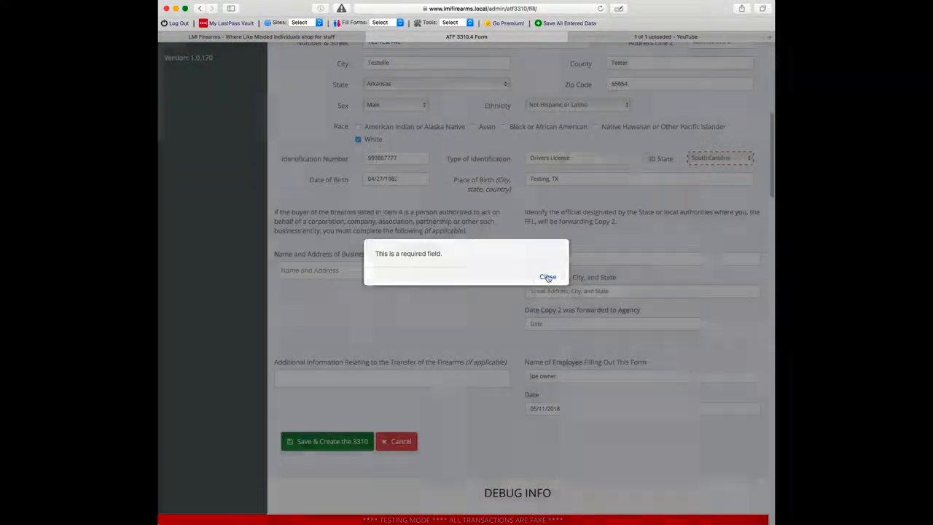
pyautogui.click(547, 276)
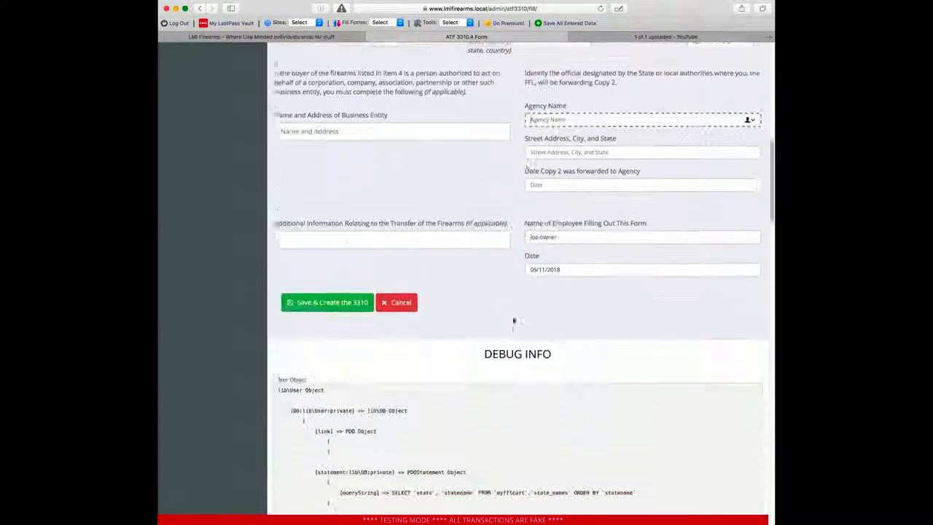
# Step: Enter agency name 'County Sheriff' and address '123 First Ave', fixing the typo
pyautogui.scroll(2, 515, 326)
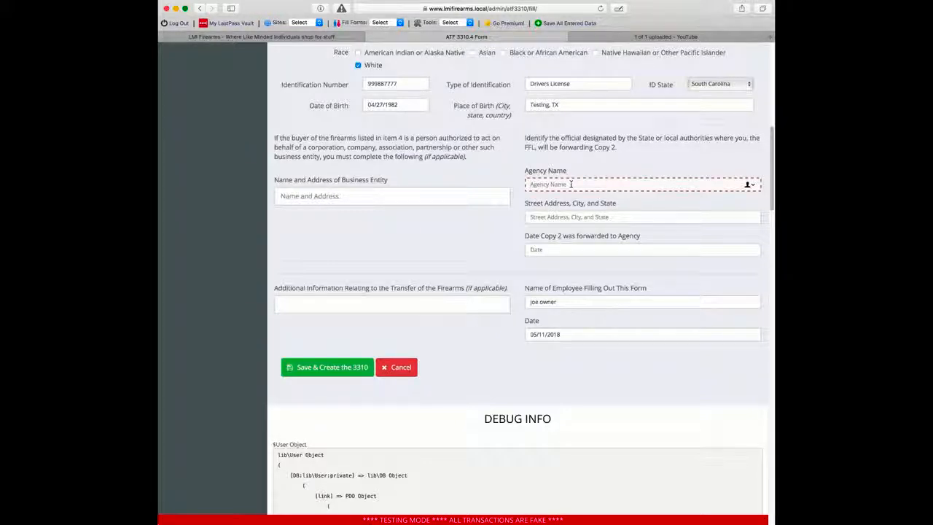
pyautogui.write('County Sher')
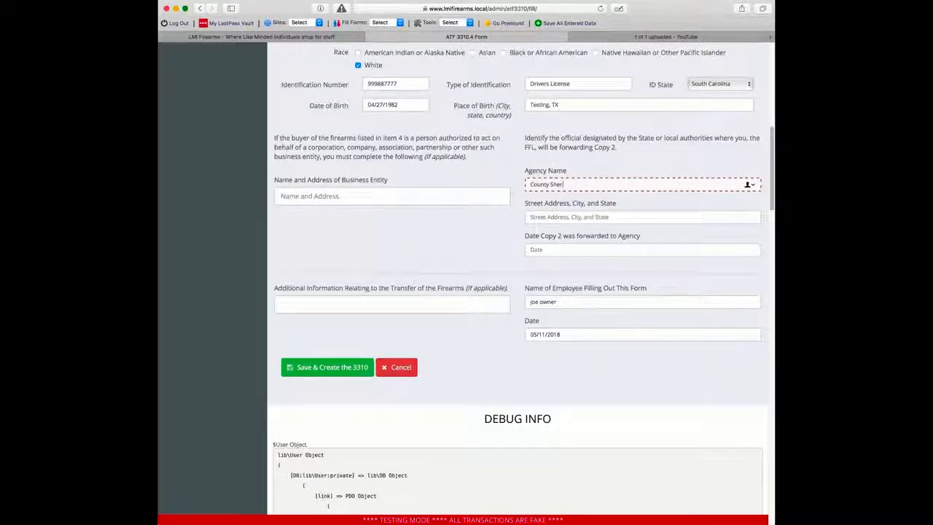
pyautogui.write('iff')
pyautogui.press('Tab')
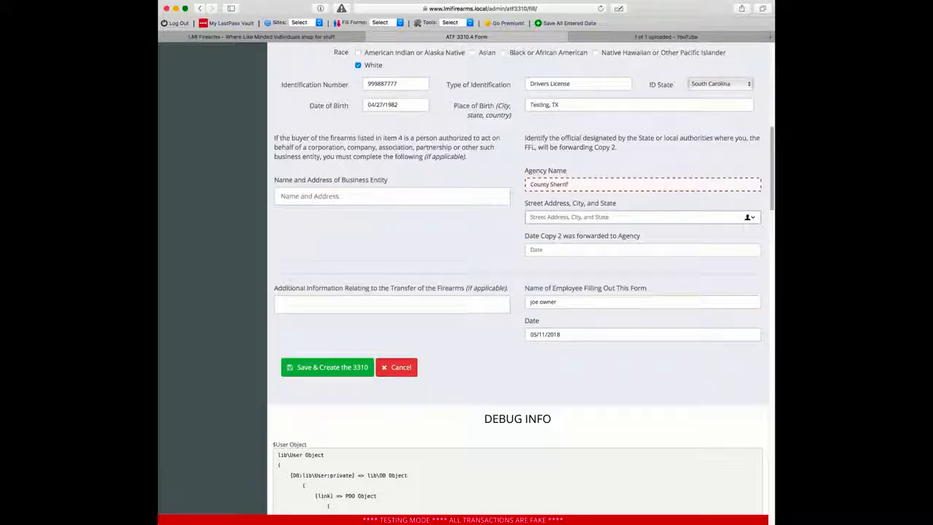
pyautogui.write('123')
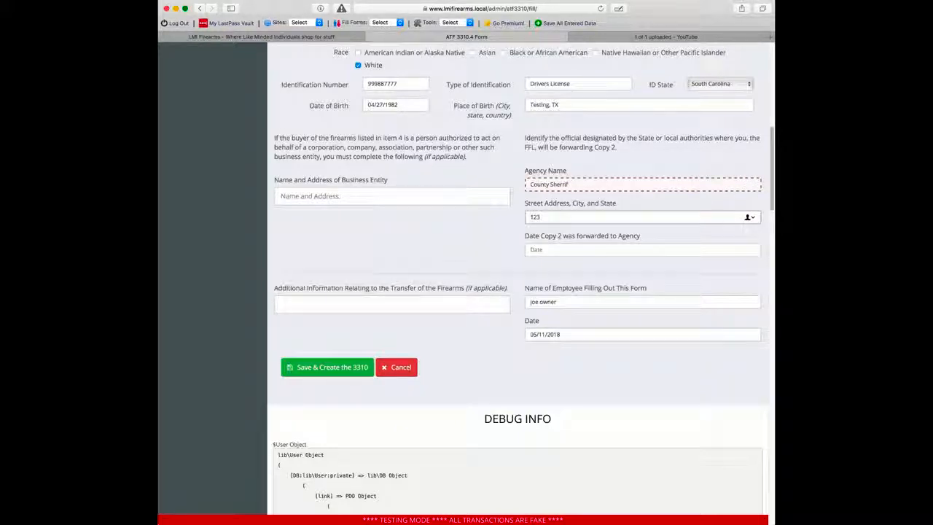
pyautogui.write(' Fiurst Ave')
pyautogui.press('Left')
pyautogui.press('Left')
pyautogui.press('Left')
pyautogui.press('Left')
pyautogui.press('Left')
pyautogui.press('Left')
pyautogui.press('Left')
pyautogui.press('BackSpace')
# Step: Set the Copy 2 forwarded date to May 11 and confirm saving the 3310 form
pyautogui.press('Tab')
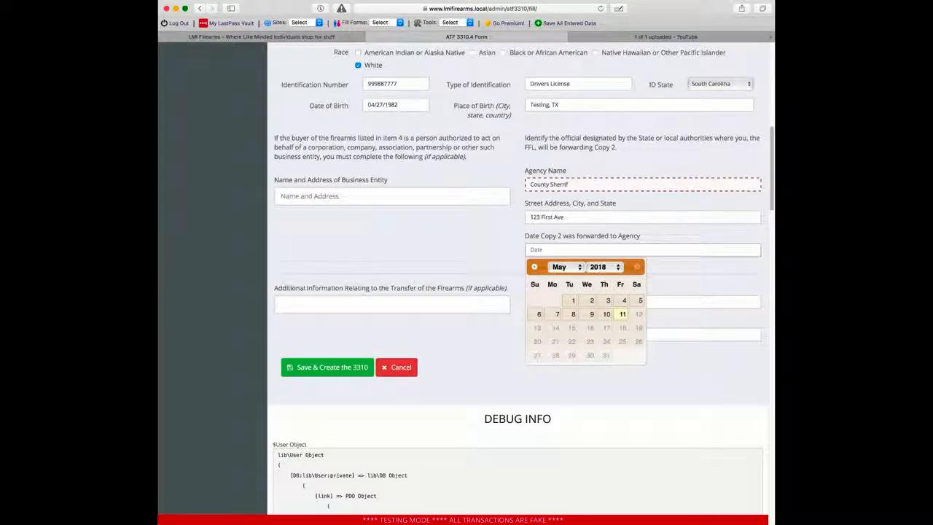
pyautogui.click(623, 314)
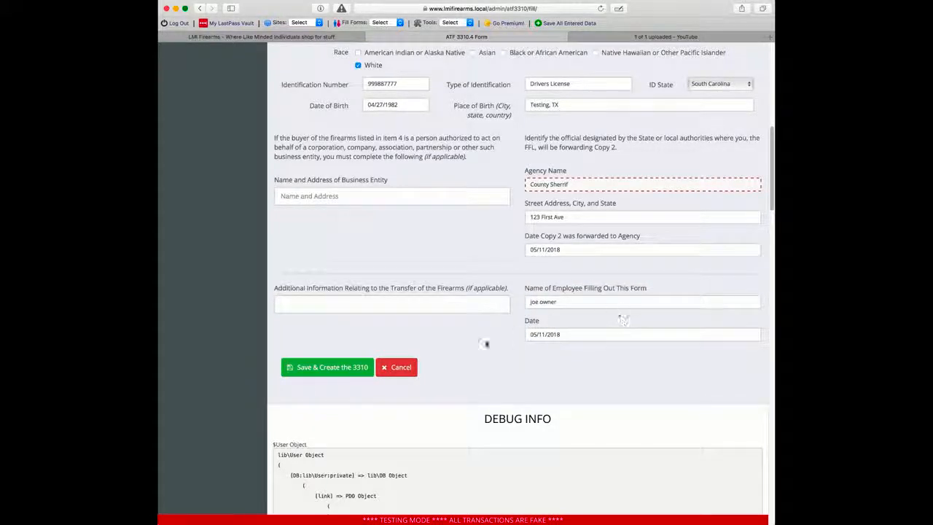
pyautogui.click(329, 367)
pyautogui.click(516, 167)
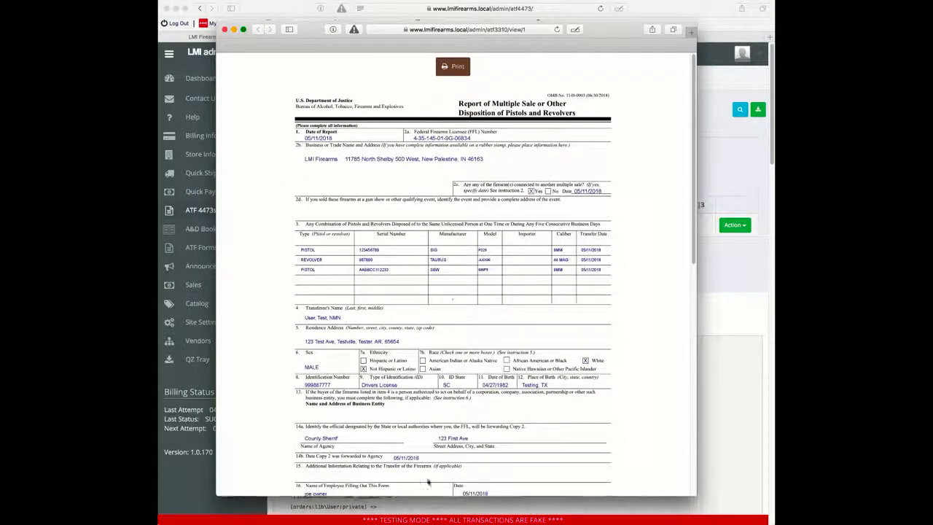
# Step: Scroll through the 3310.4 report's fields and instructions, then close the report popup
pyautogui.scroll(-5, 519, 259)
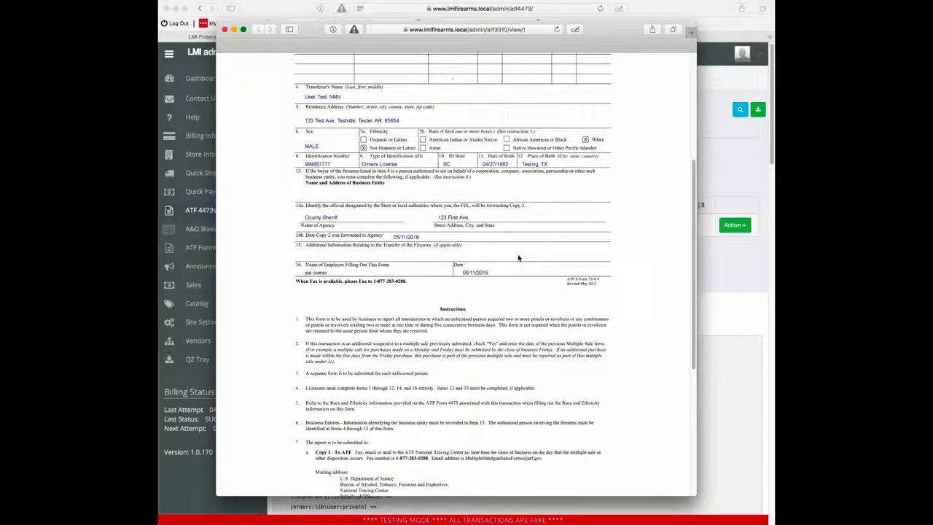
pyautogui.scroll(-6, 519, 258)
pyautogui.scroll(5, 519, 258)
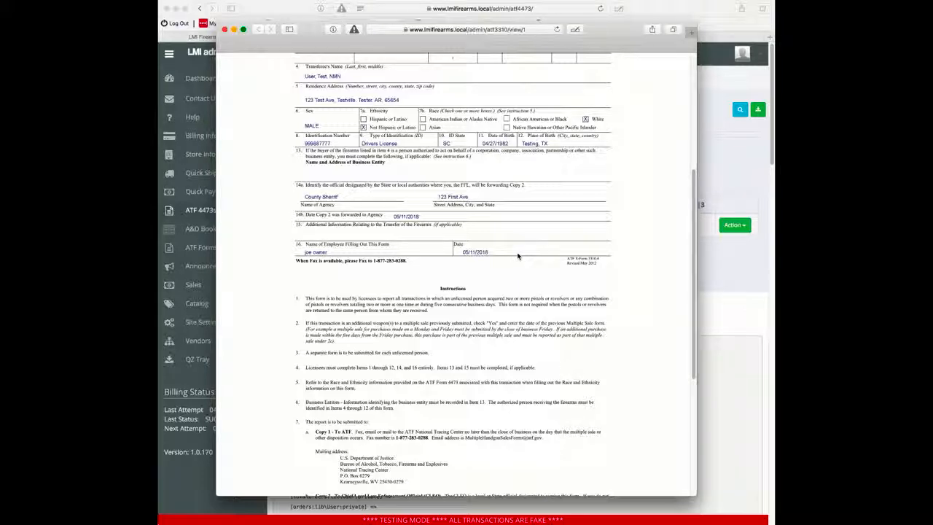
pyautogui.scroll(5, 519, 256)
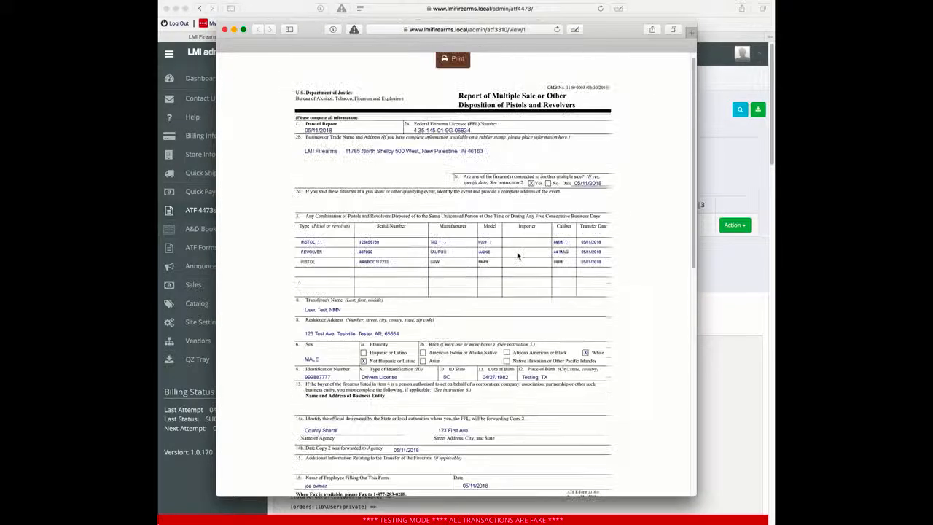
pyautogui.scroll(1, 519, 256)
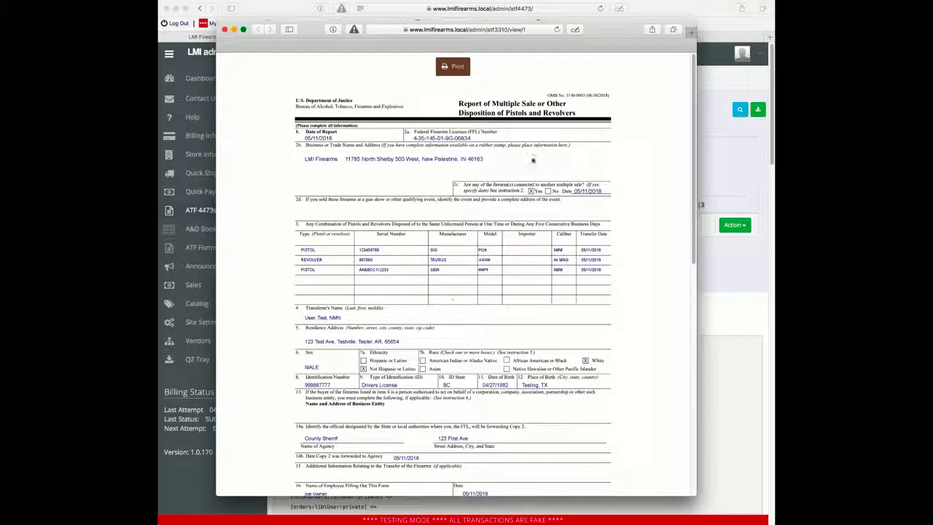
pyautogui.scroll(-5, 386, 211)
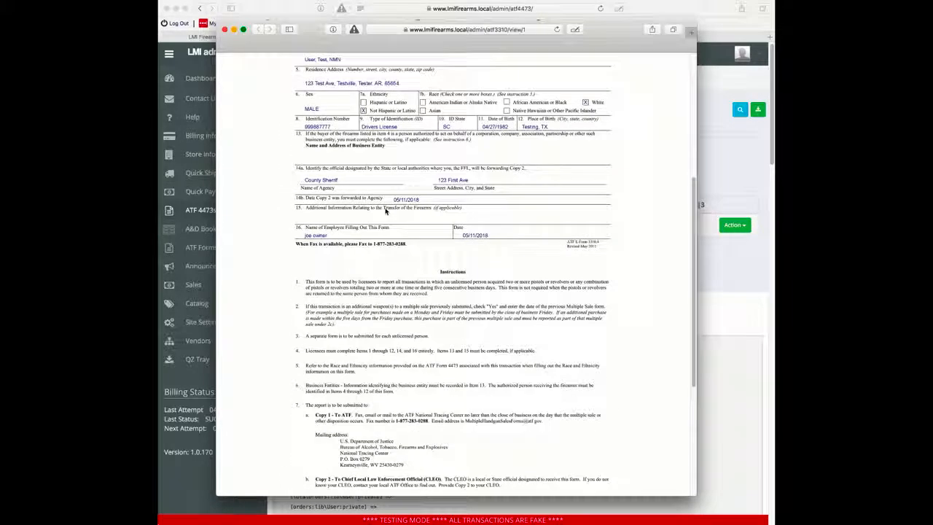
pyautogui.scroll(-3, 385, 211)
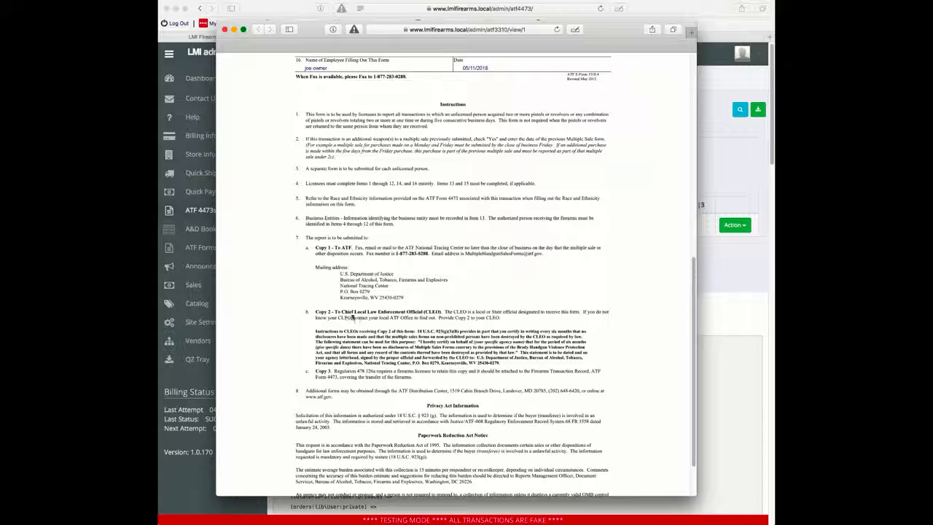
pyautogui.scroll(8, 403, 251)
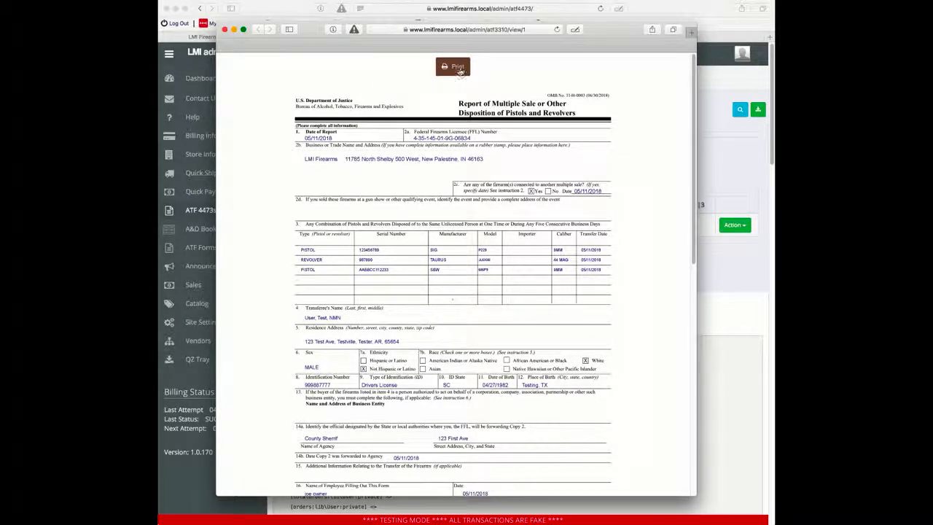
pyautogui.click(225, 29)
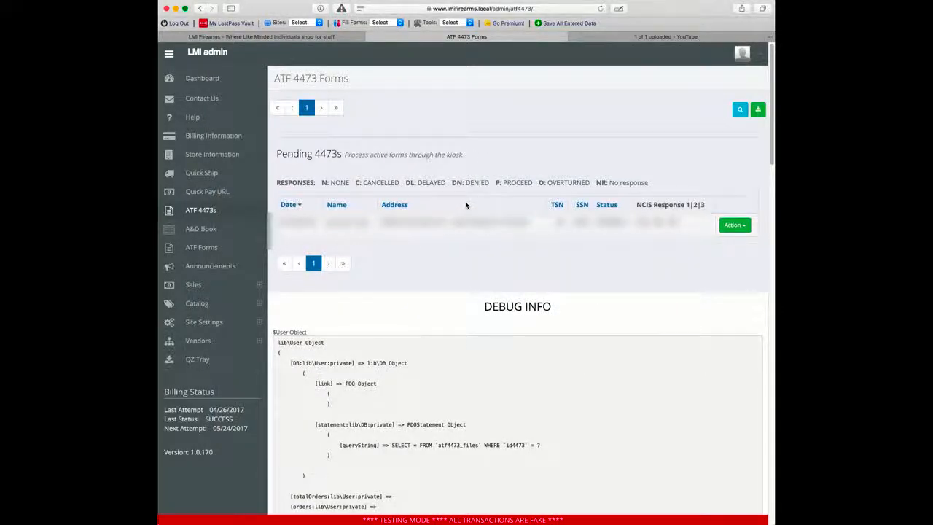
# Step: Filter the 4473 list by Completed status
pyautogui.click(740, 111)
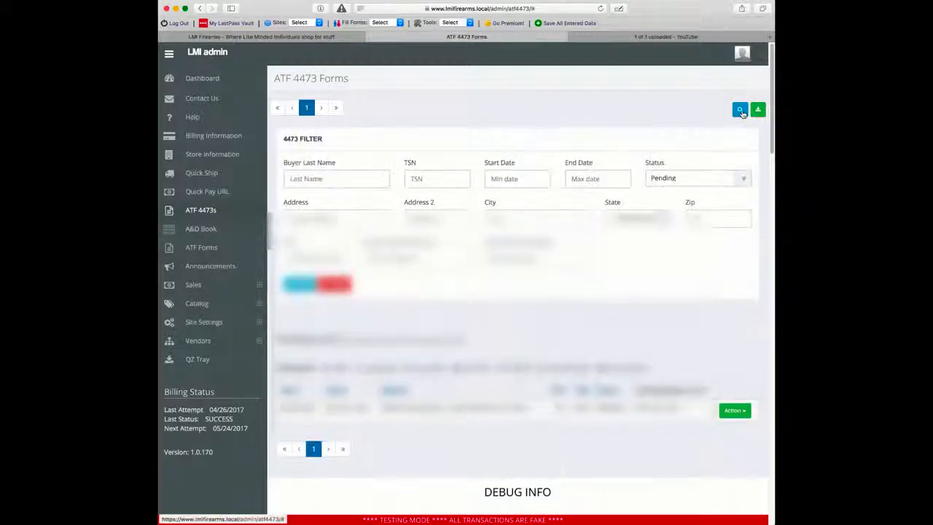
pyautogui.click(708, 177)
pyautogui.click(709, 188)
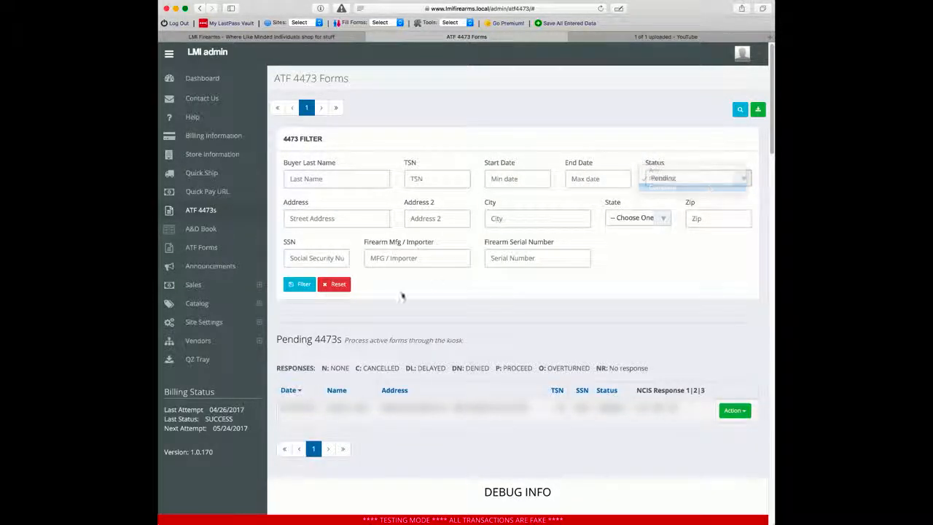
pyautogui.click(299, 283)
pyautogui.scroll(-3, 472, 349)
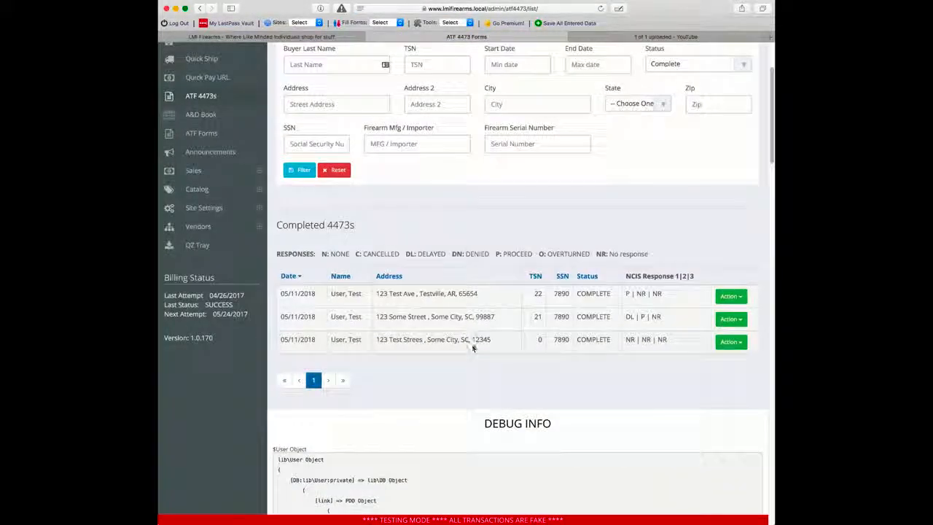
# Step: Review the Action menu options for the completed TSN 22 and TSN 21 forms
pyautogui.click(729, 297)
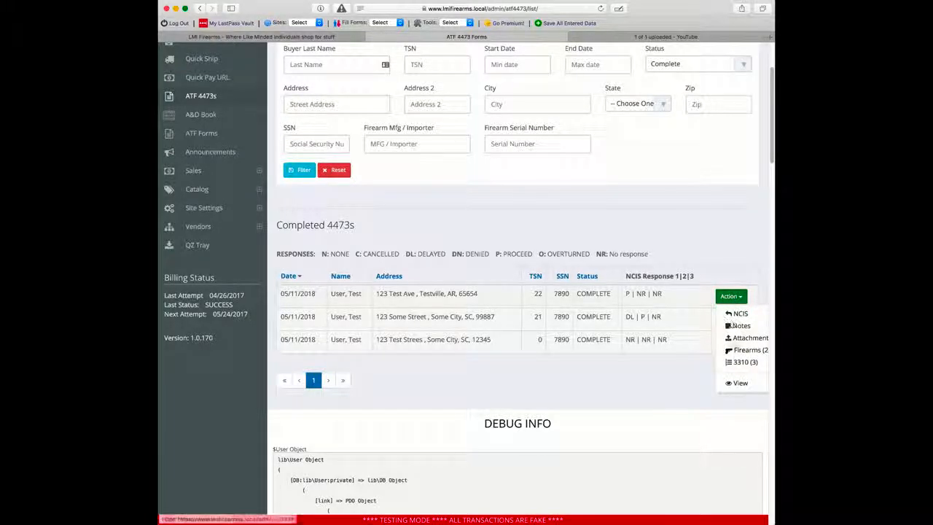
pyautogui.click(690, 314)
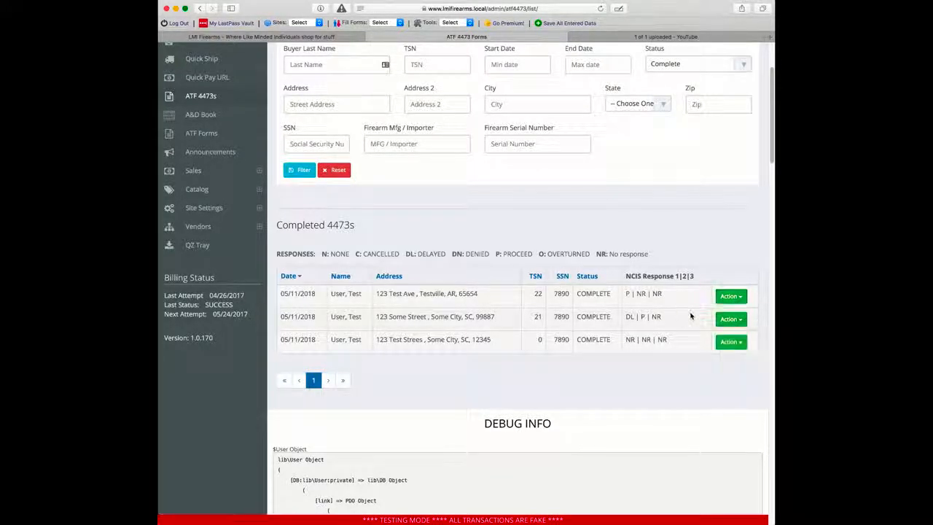
pyautogui.click(742, 321)
pyautogui.click(400, 315)
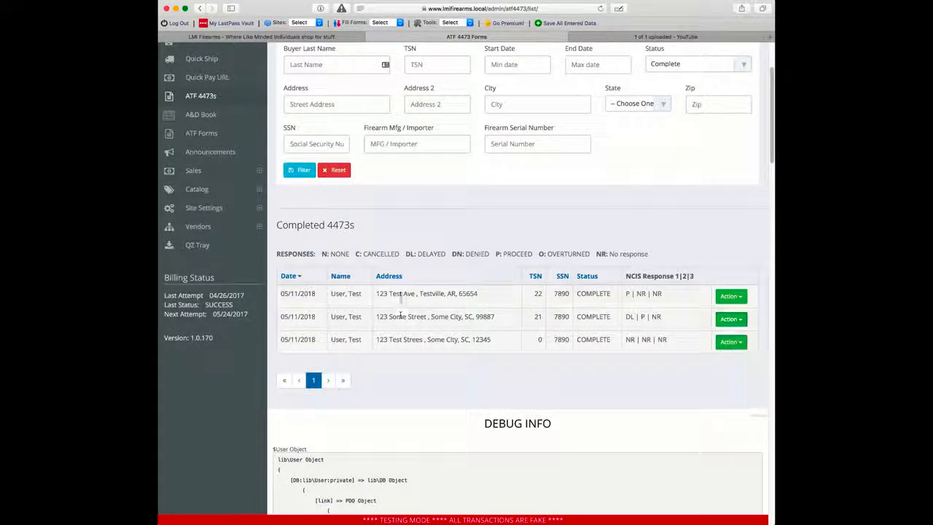
pyautogui.click(742, 321)
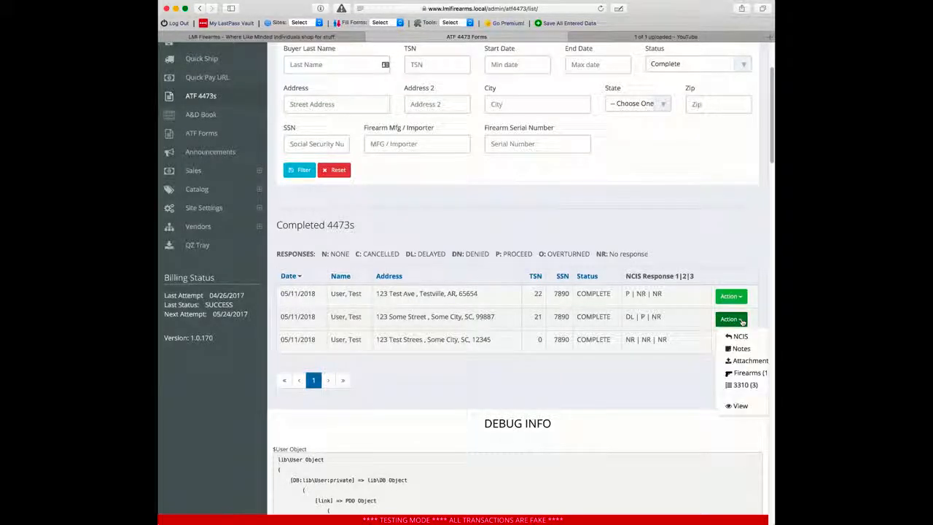
pyautogui.click(731, 296)
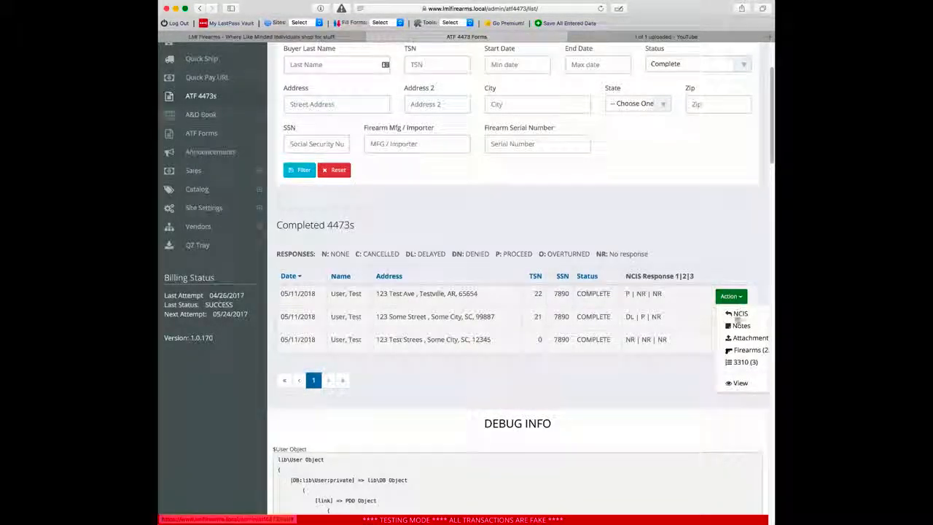
pyautogui.hscroll(2, 739, 328)
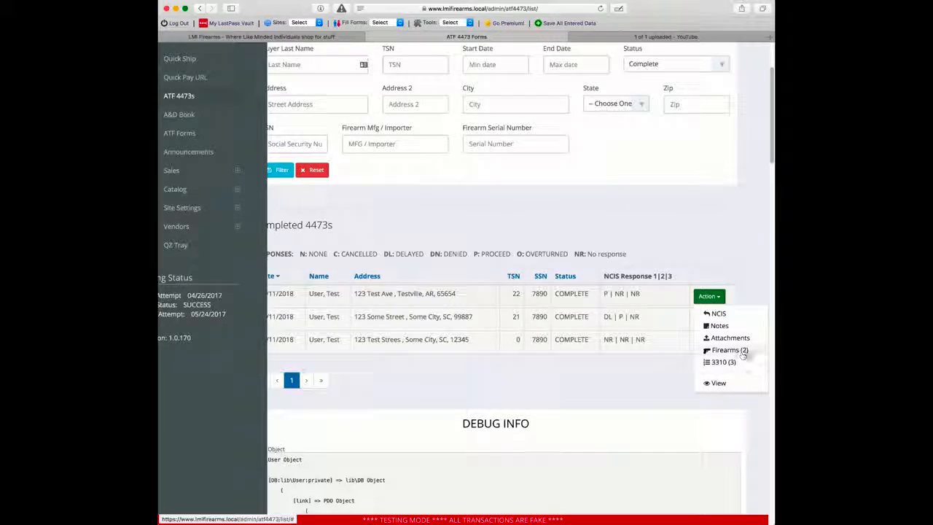
pyautogui.click(671, 316)
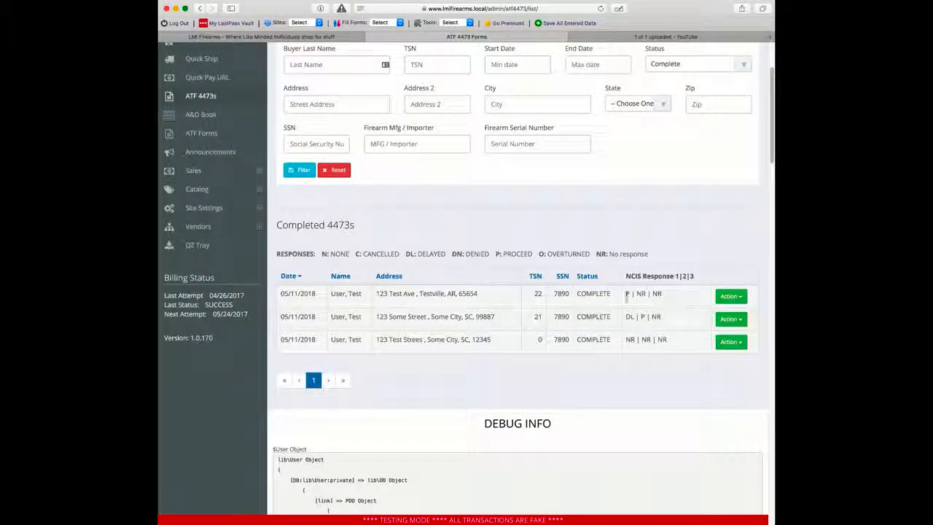
pyautogui.click(735, 297)
pyautogui.hscroll(1, 753, 354)
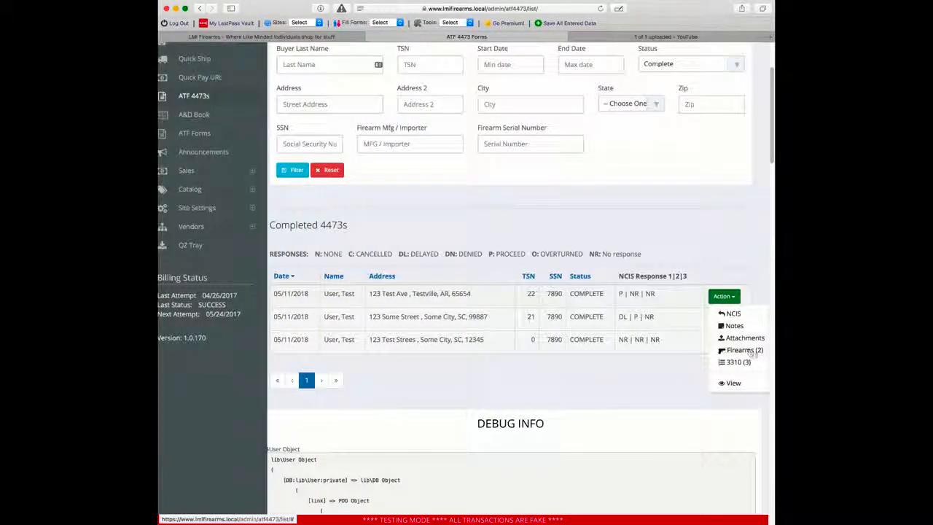
pyautogui.click(665, 301)
pyautogui.click(721, 319)
pyautogui.hscroll(1, 727, 328)
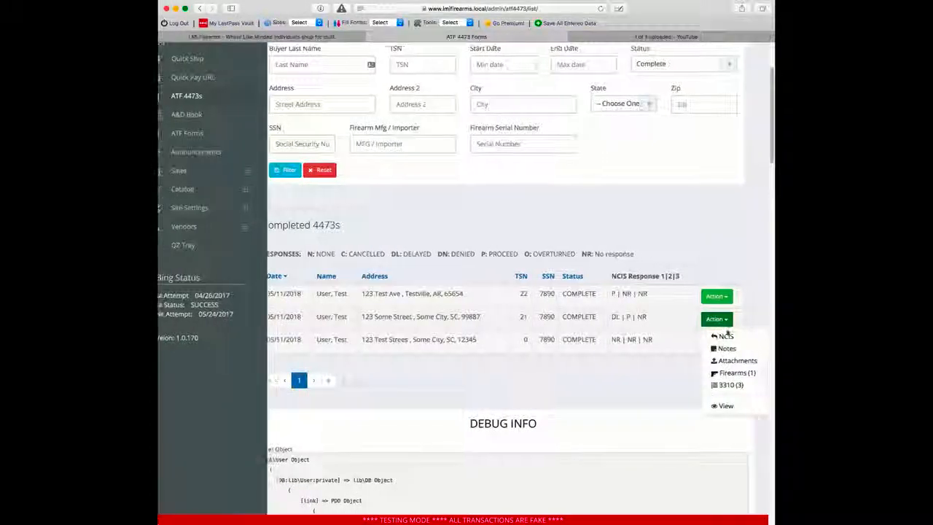
pyautogui.click(672, 327)
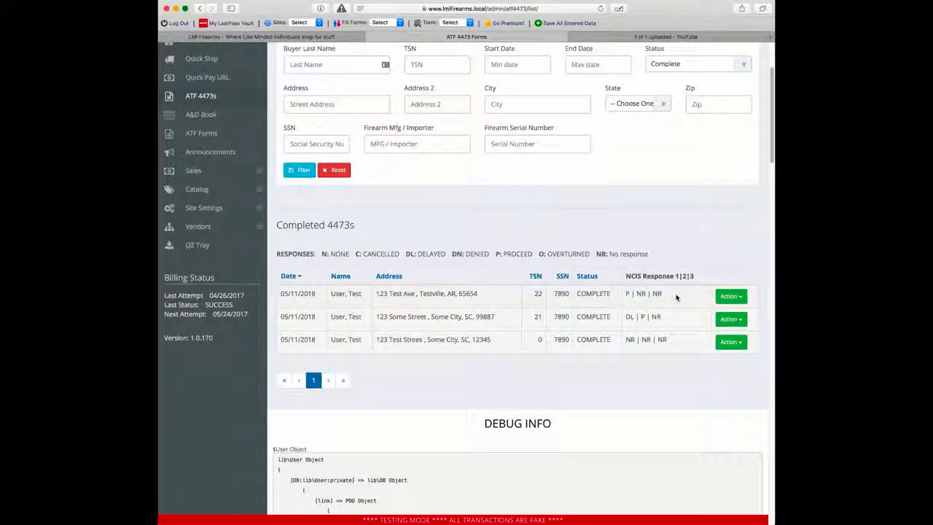
pyautogui.click(729, 319)
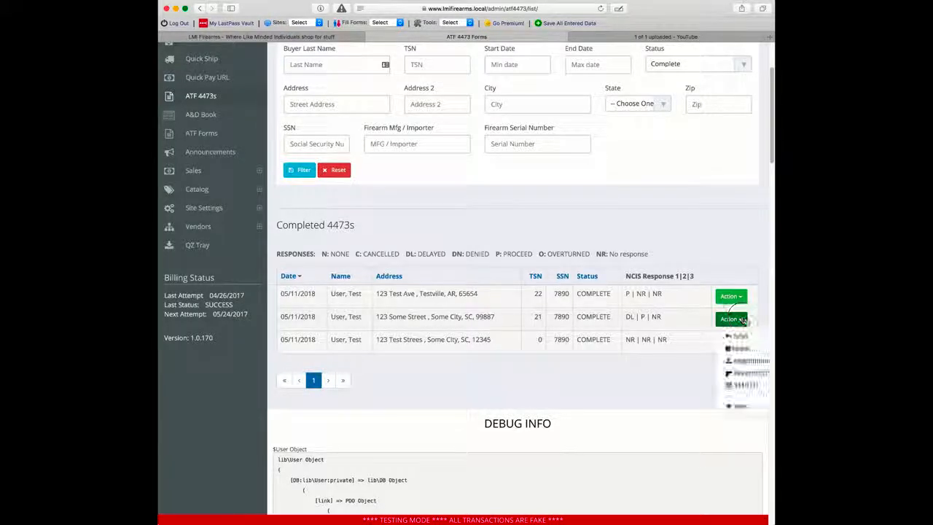
pyautogui.click(741, 386)
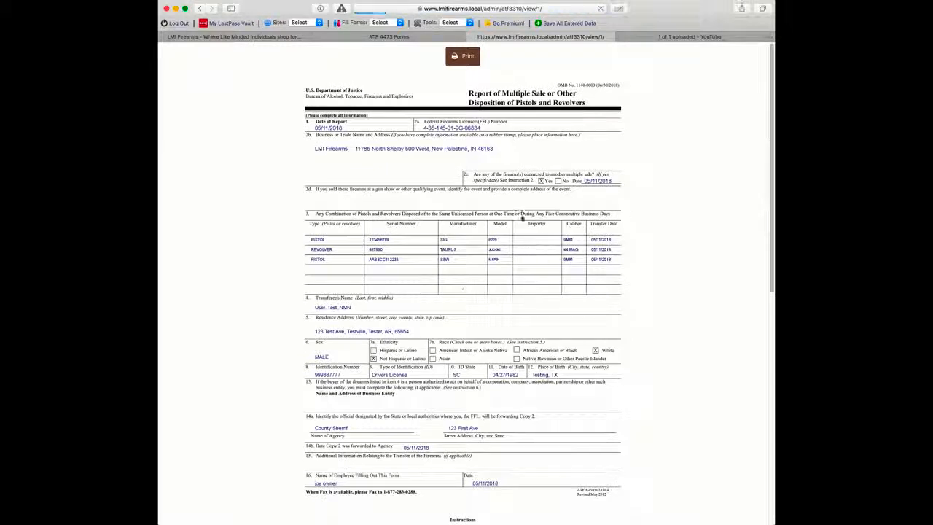
pyautogui.click(389, 36)
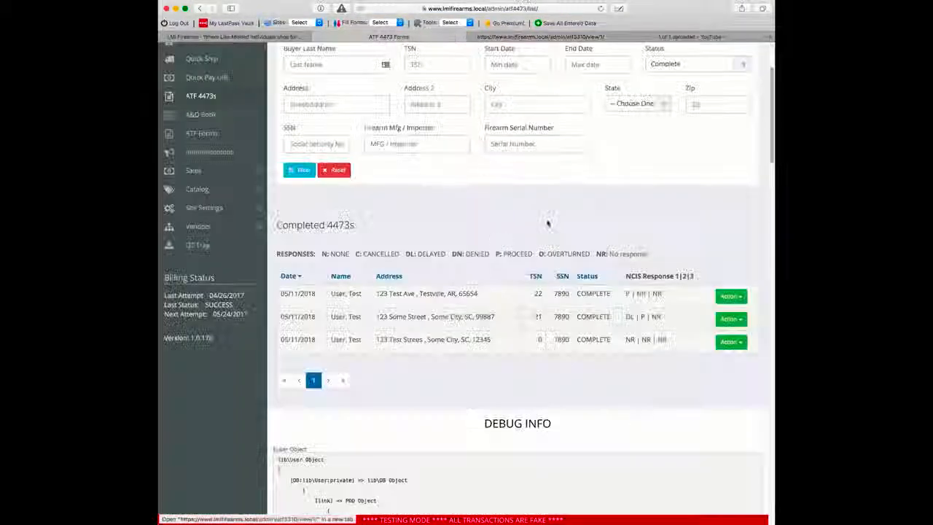
pyautogui.click(730, 319)
pyautogui.click(730, 296)
pyautogui.click(729, 296)
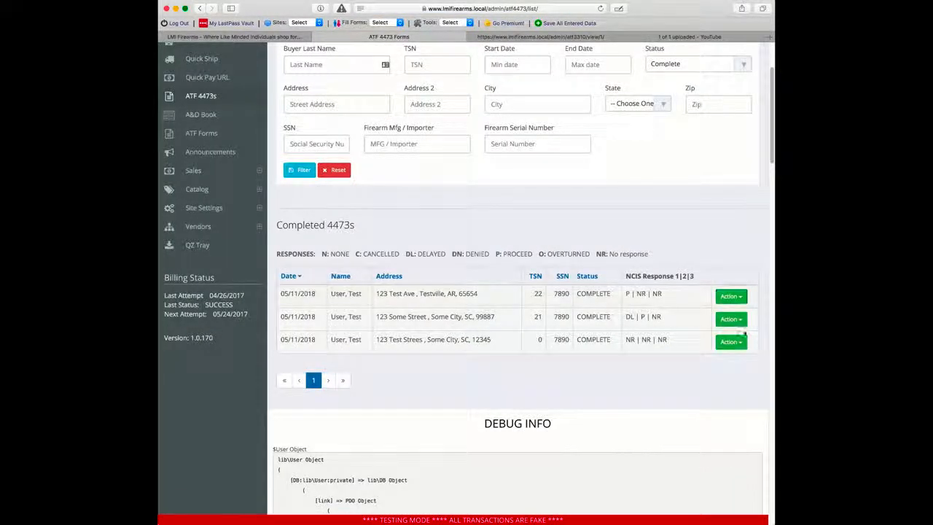
pyautogui.click(730, 296)
pyautogui.click(747, 362)
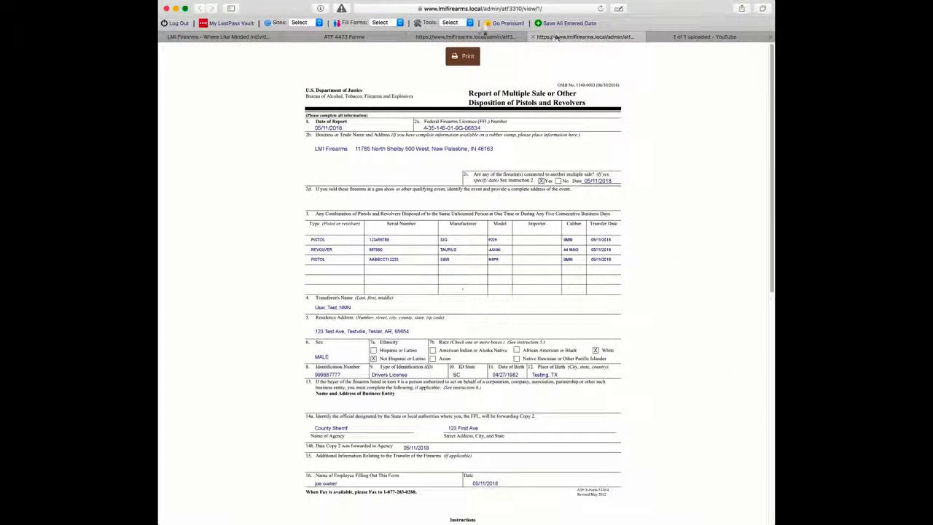
pyautogui.press('super+w')
pyautogui.press('super+w')
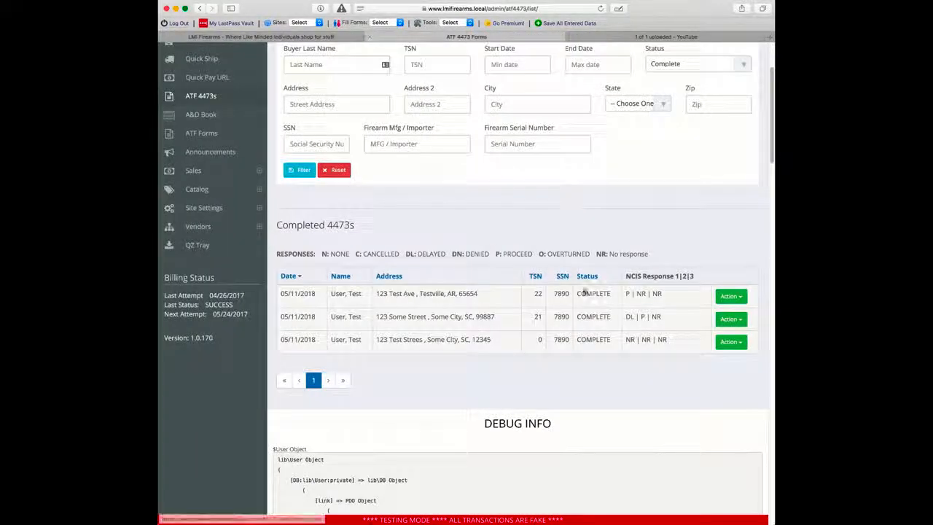